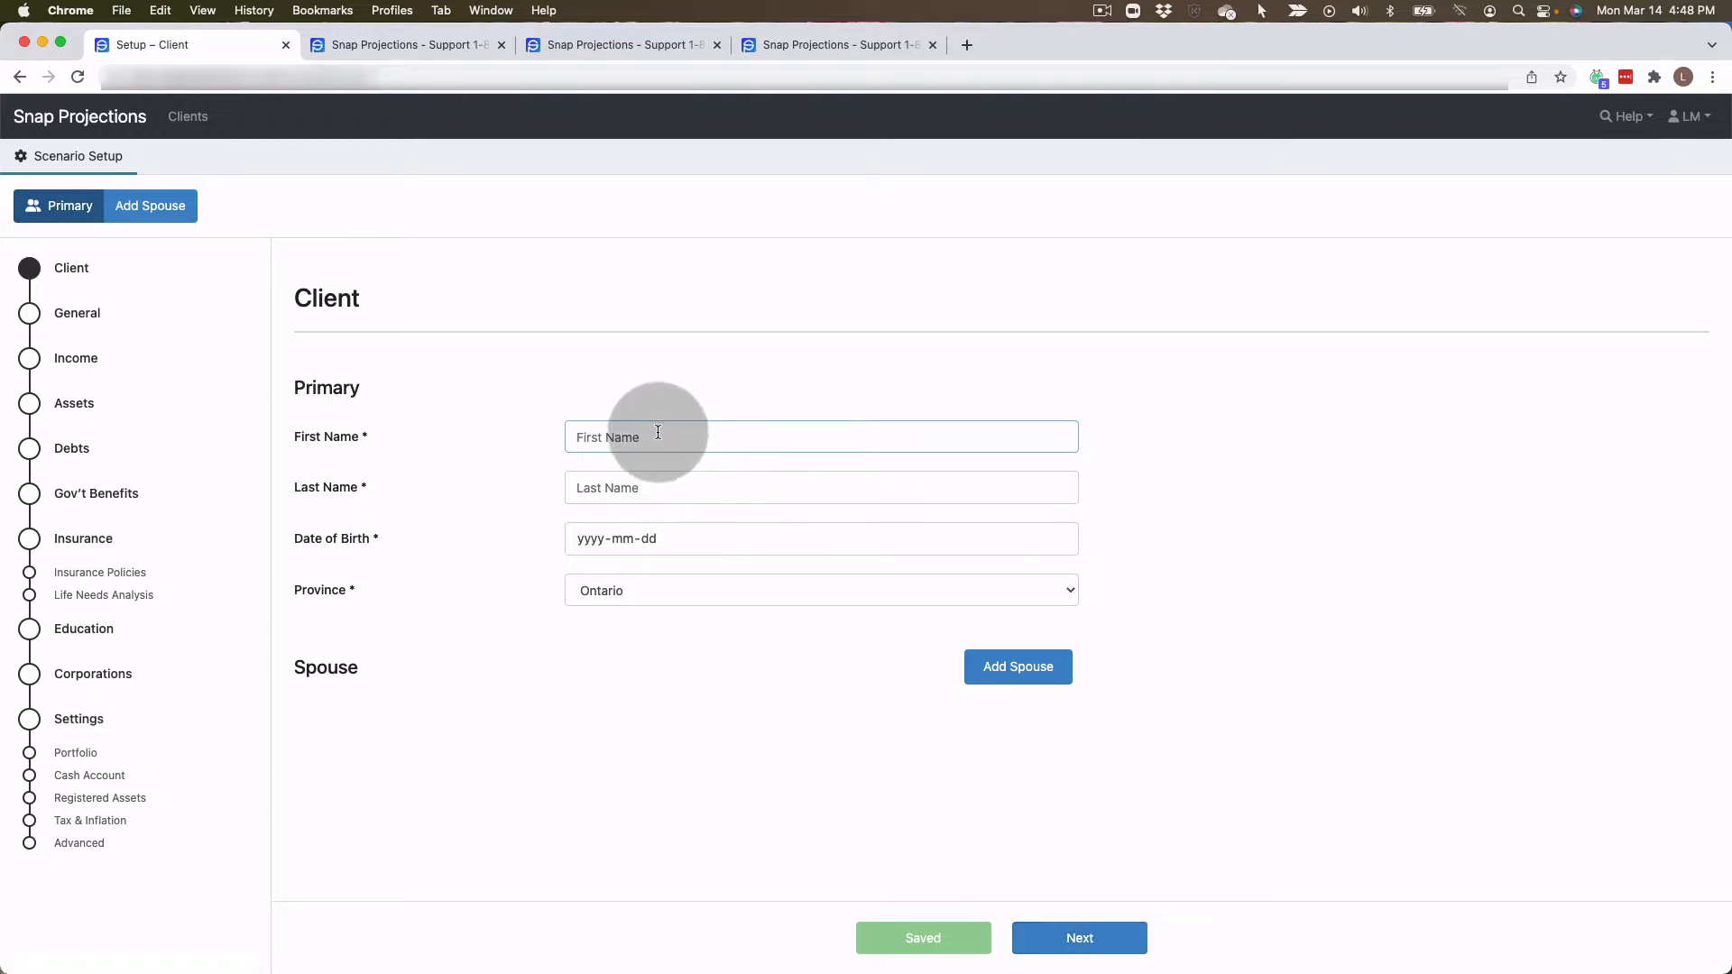
- Enter the primary client's first name, last name and date of birth
text(John)
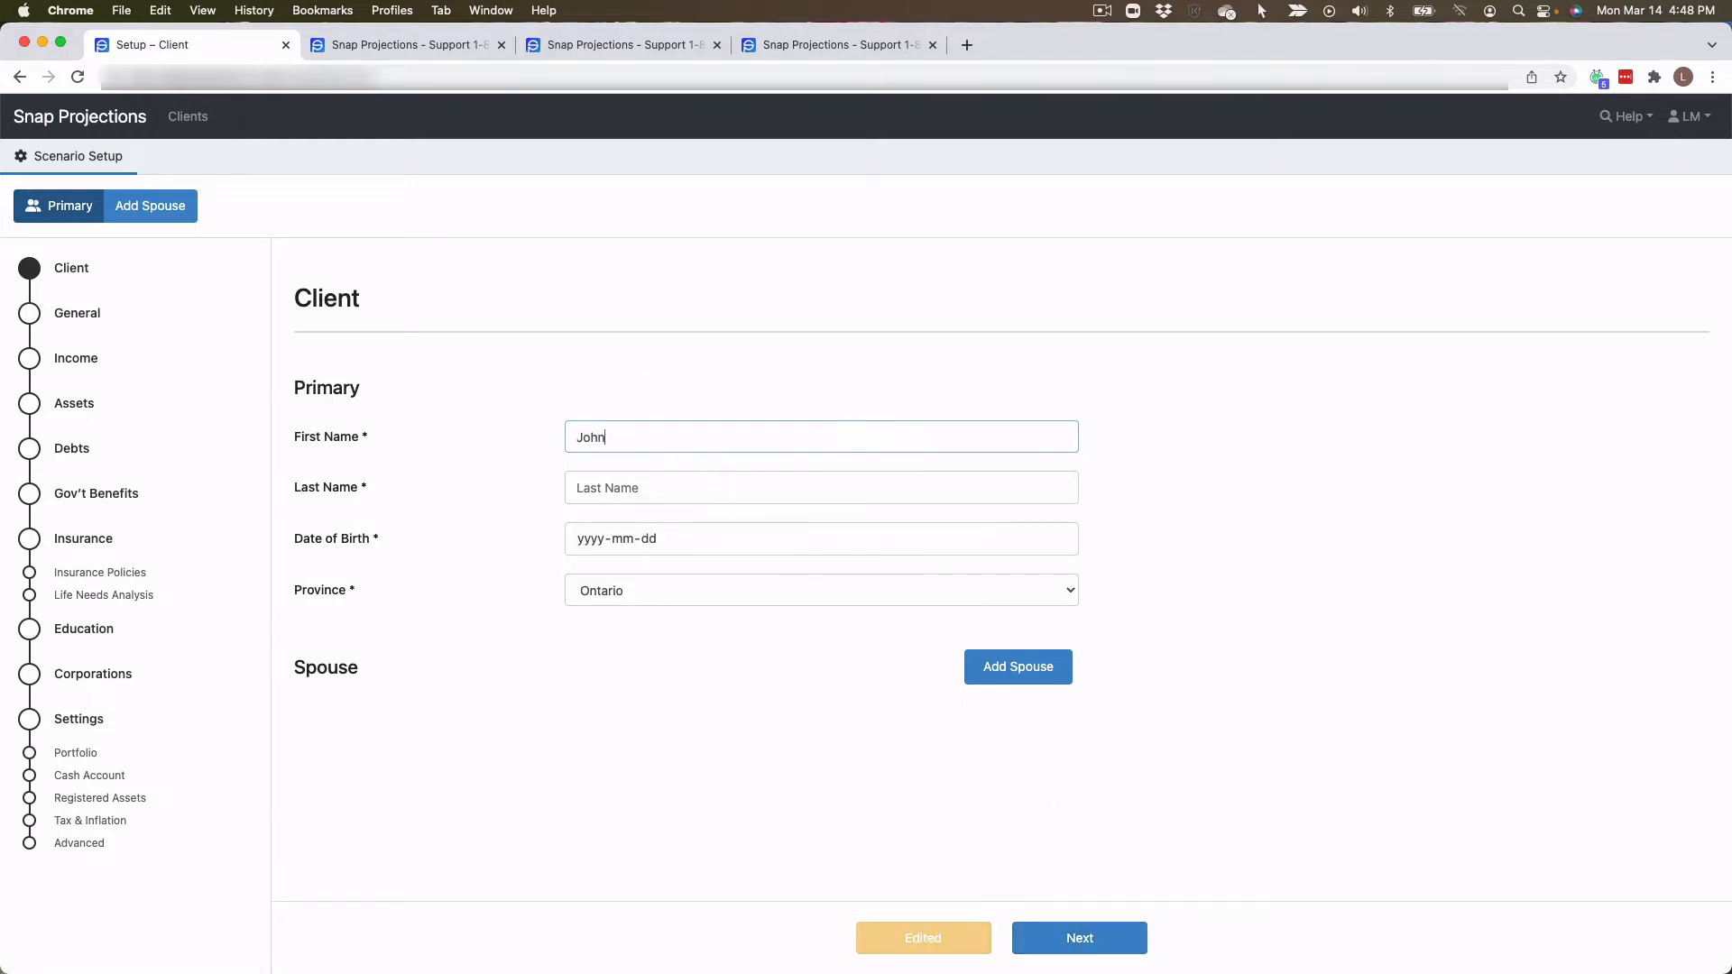
key(Tab)
text(Snapper)
key(Tab)
text(1)
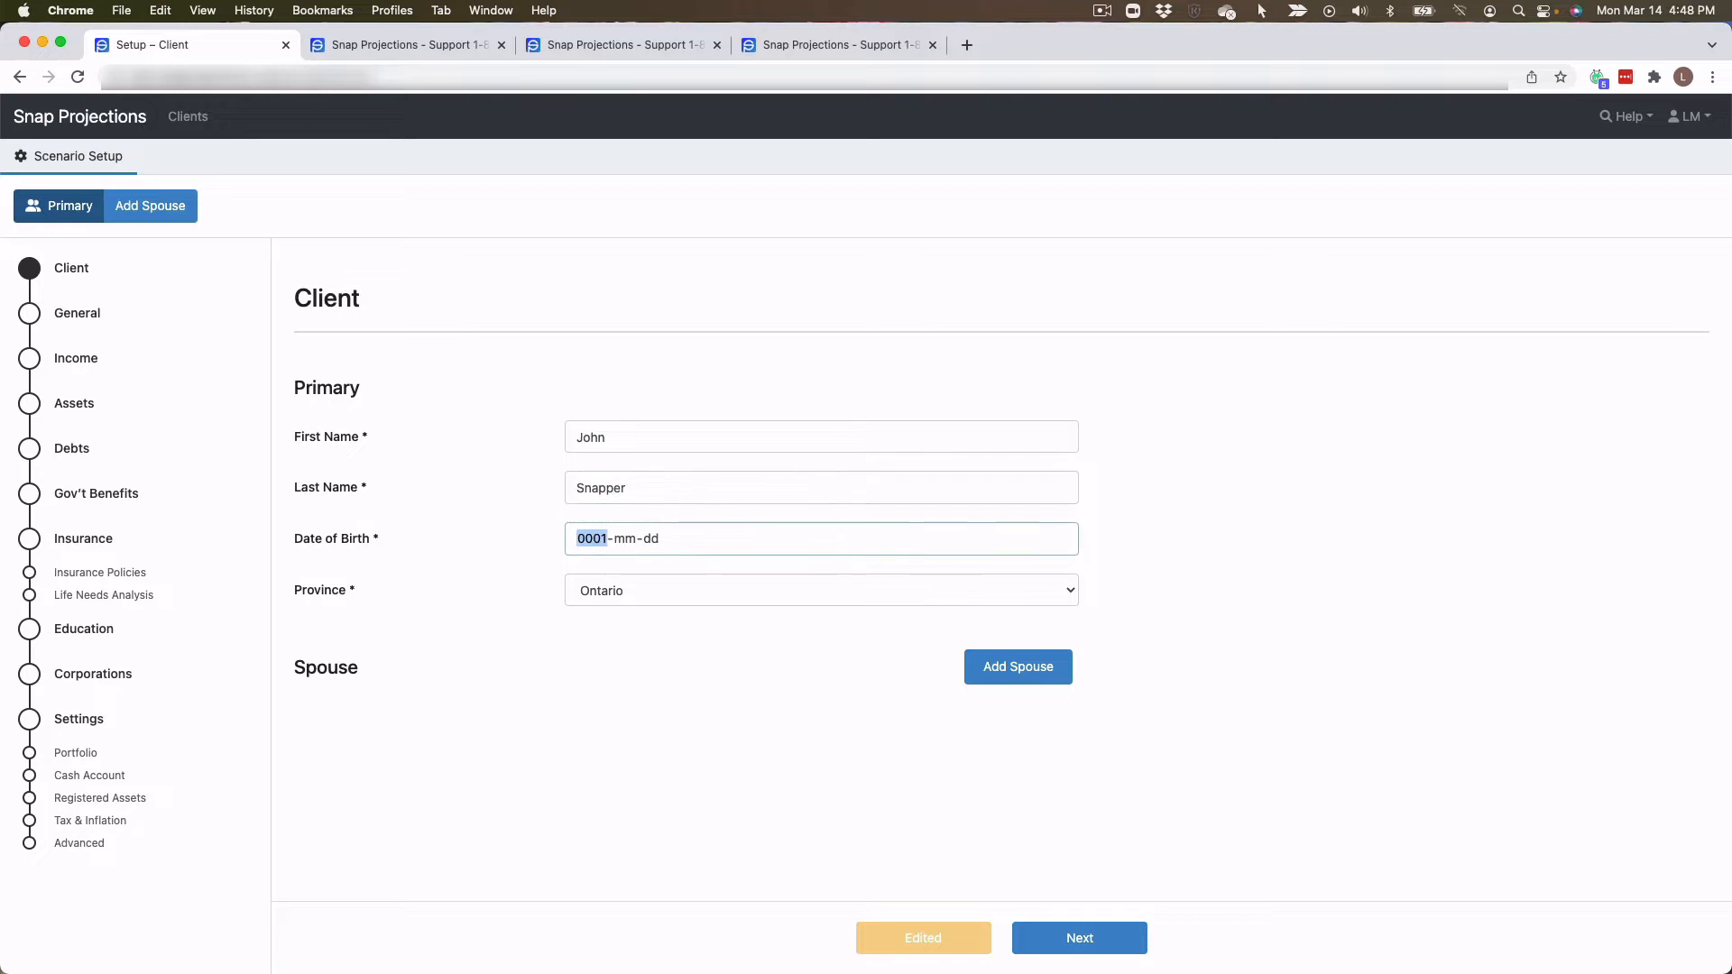
text(964-11-11)
click(737, 699)
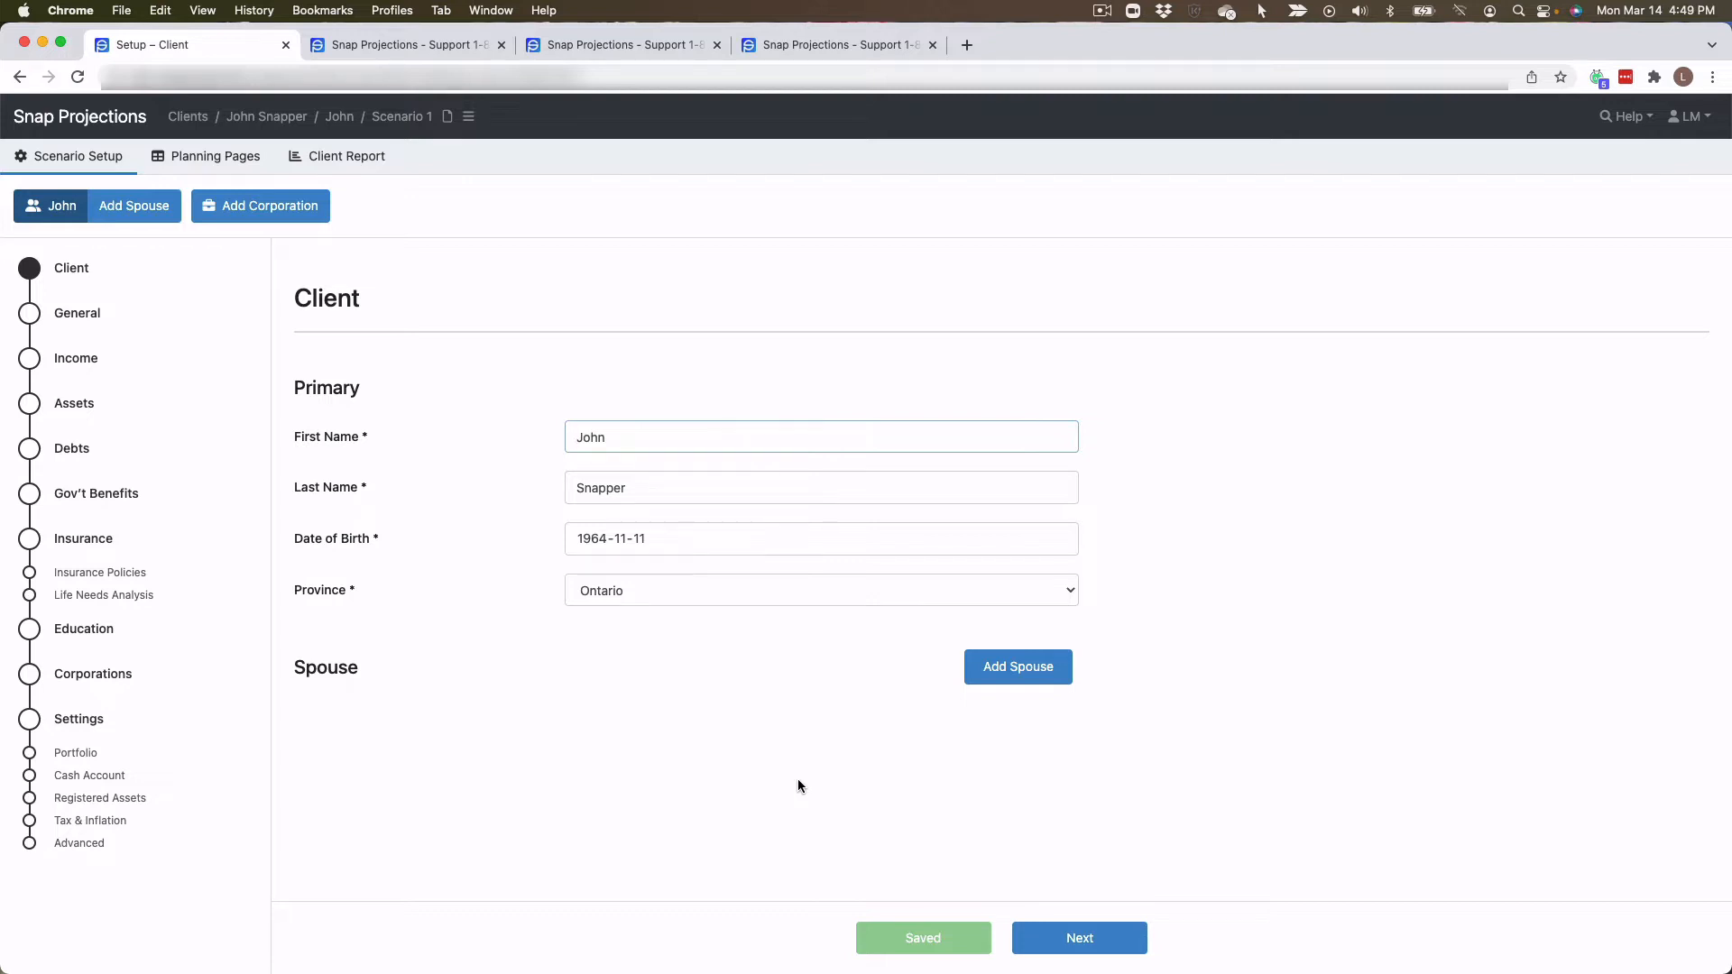
- Add a spouse with first name, last name and date of birth, and continue to the General setup page
click(1018, 667)
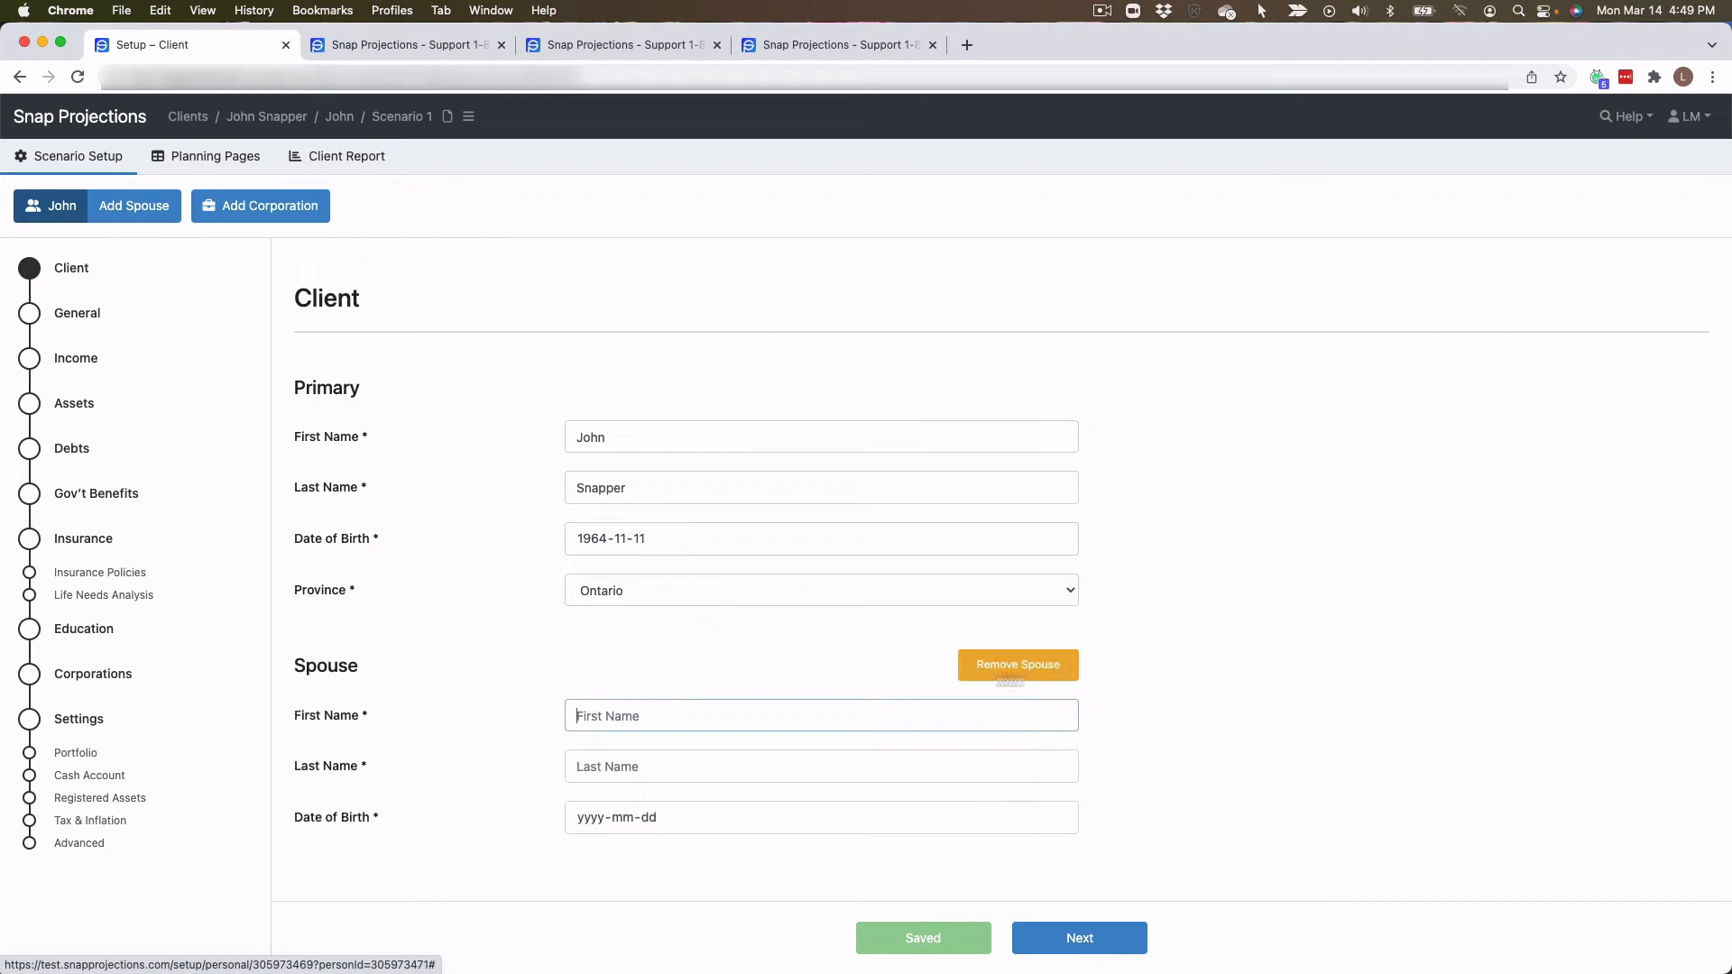
click(816, 719)
text(Jane)
key(Tab)
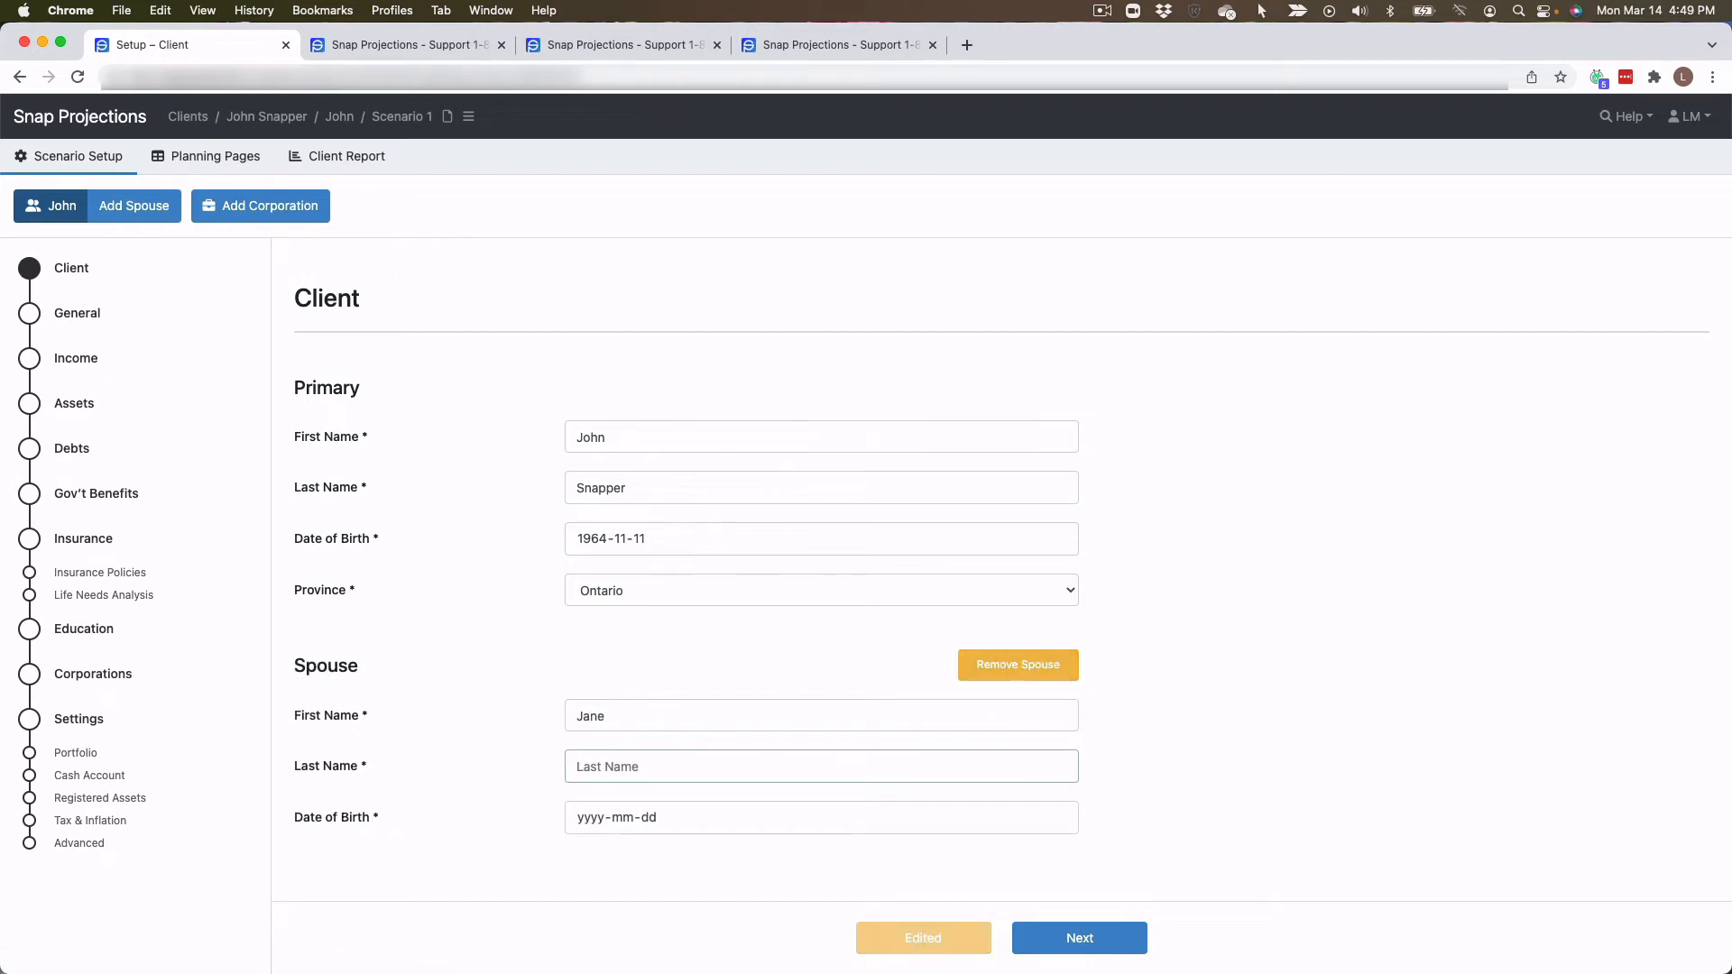
text(S)
key(BackSpace)
key(Tab)
text(1965-)
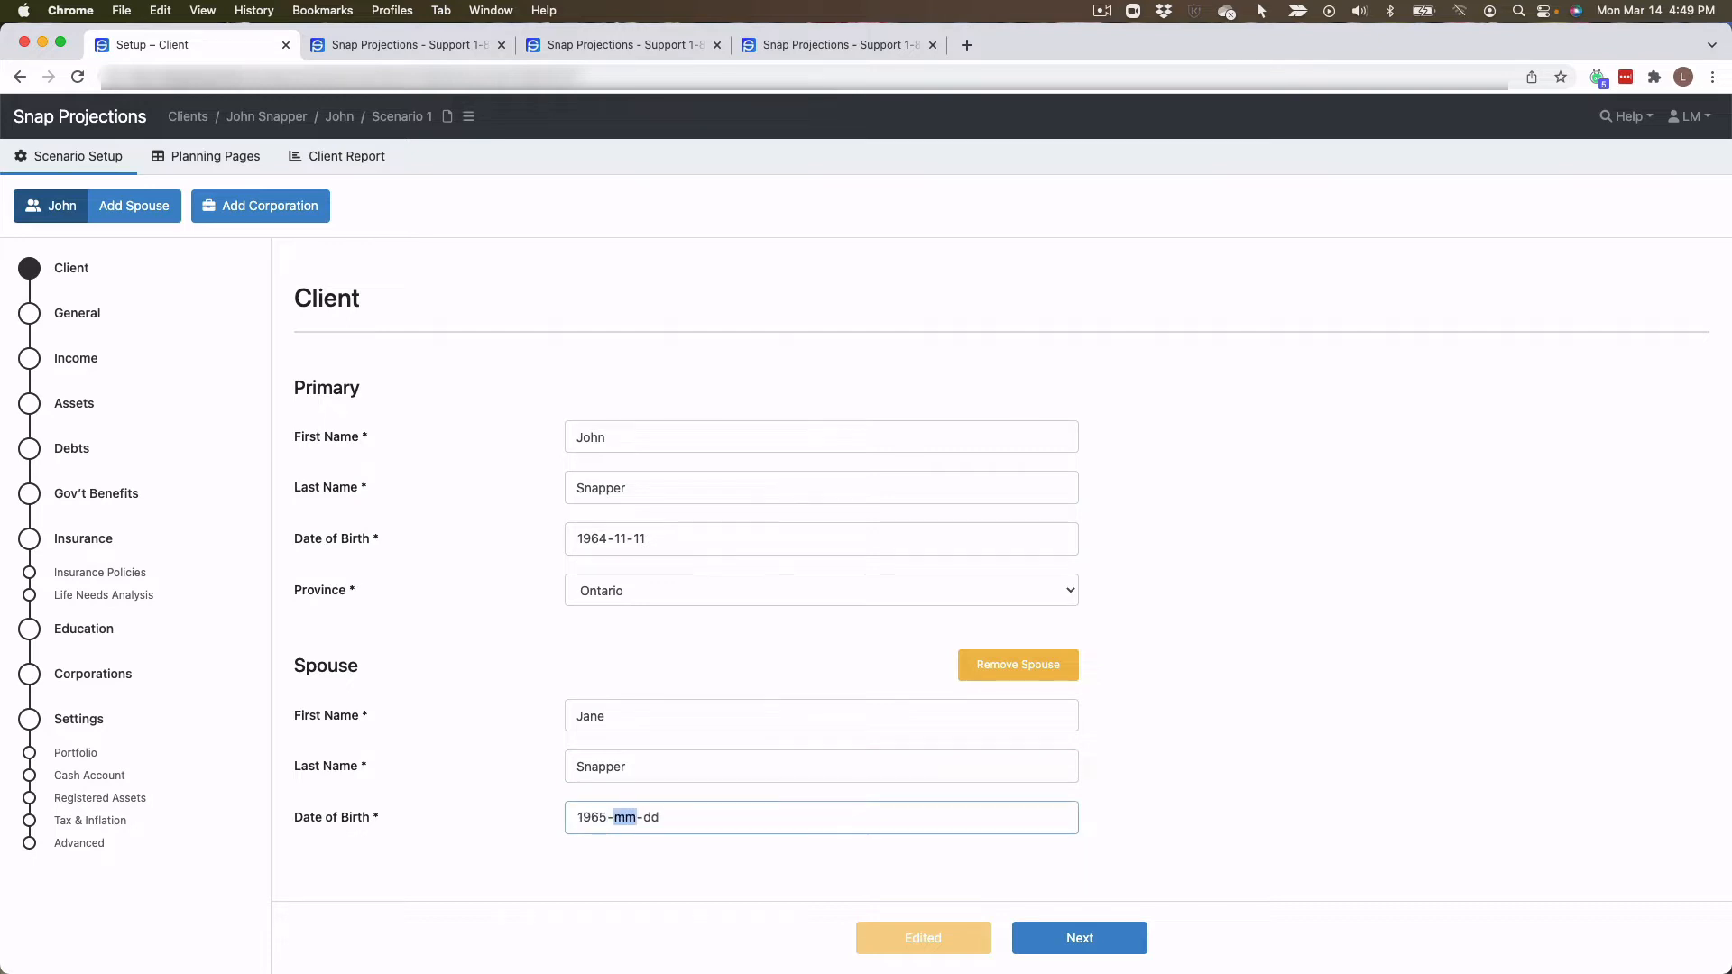
text(11)
click(1093, 938)
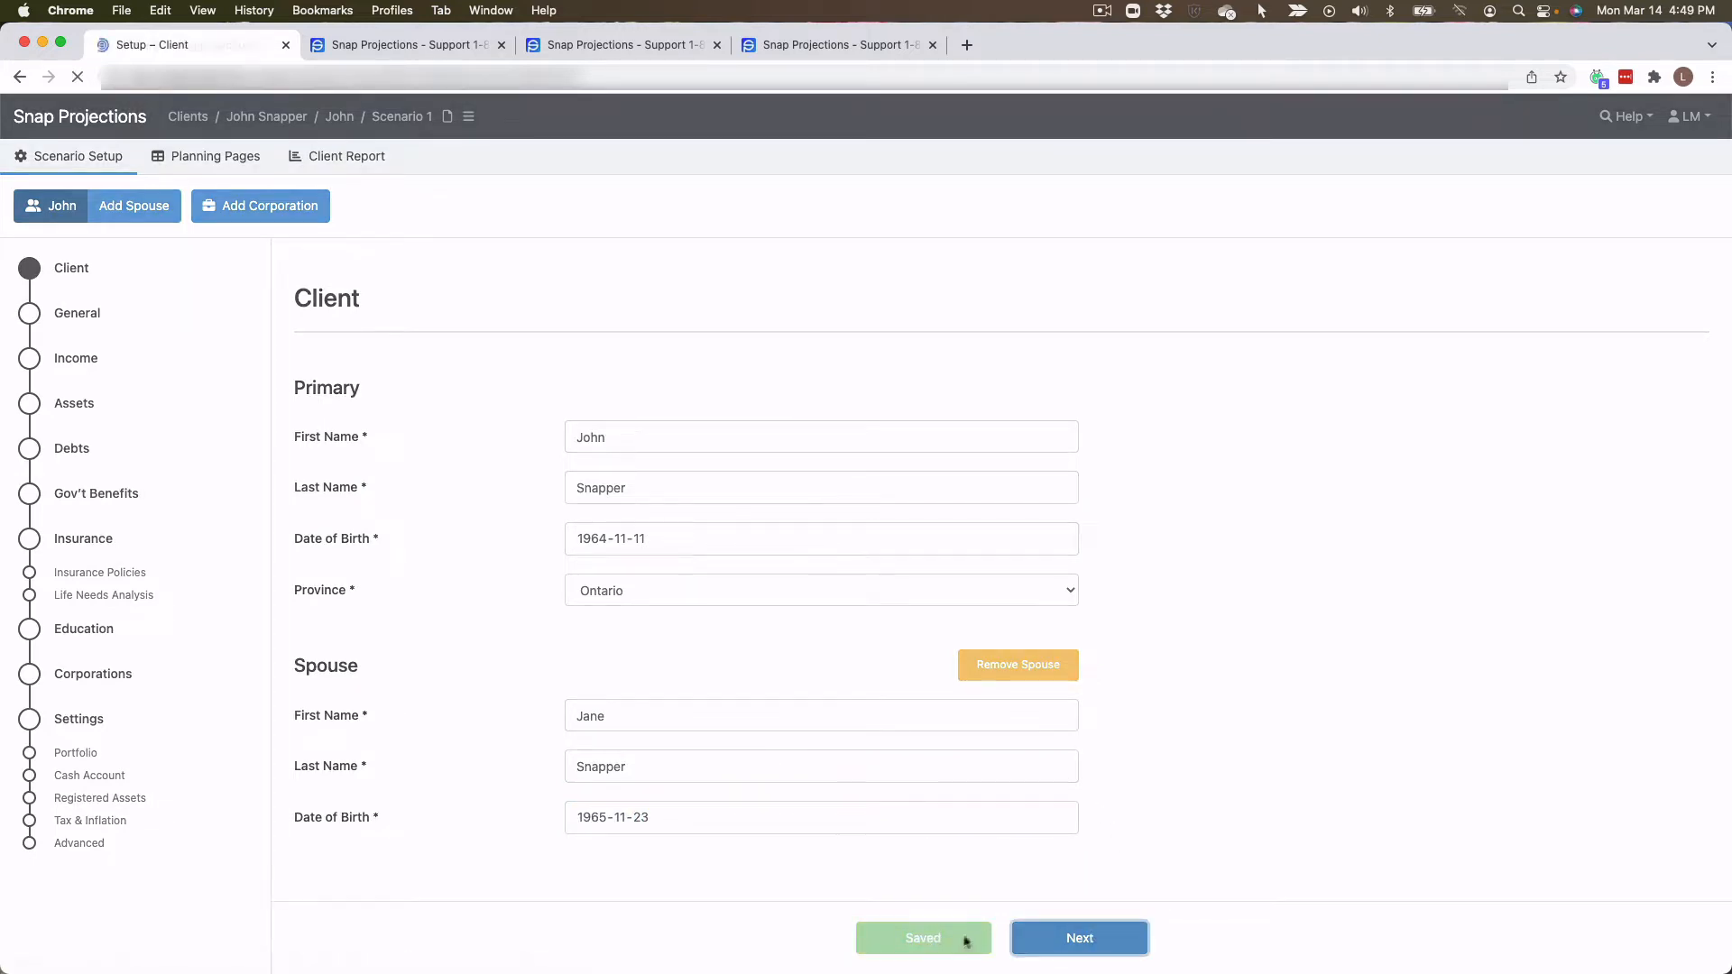
click(1118, 951)
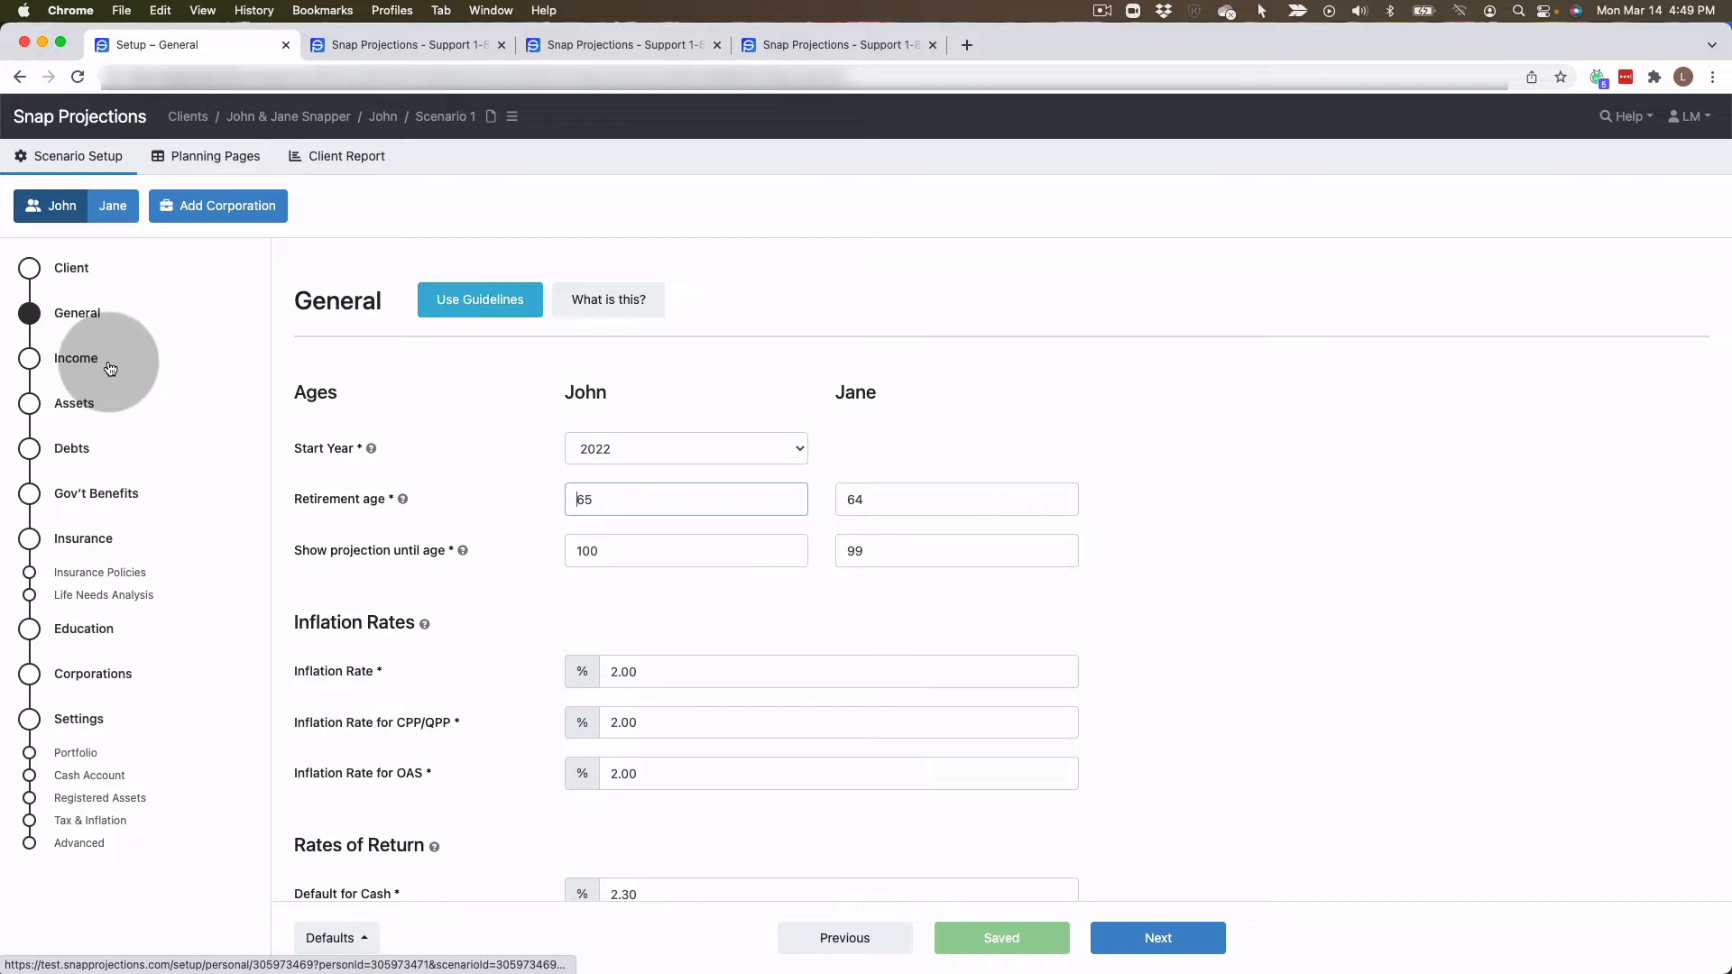
- Add a capital asset for the primary client described as RRSP, with a value of $500,000 and type RRSP/RRIF
click(66, 360)
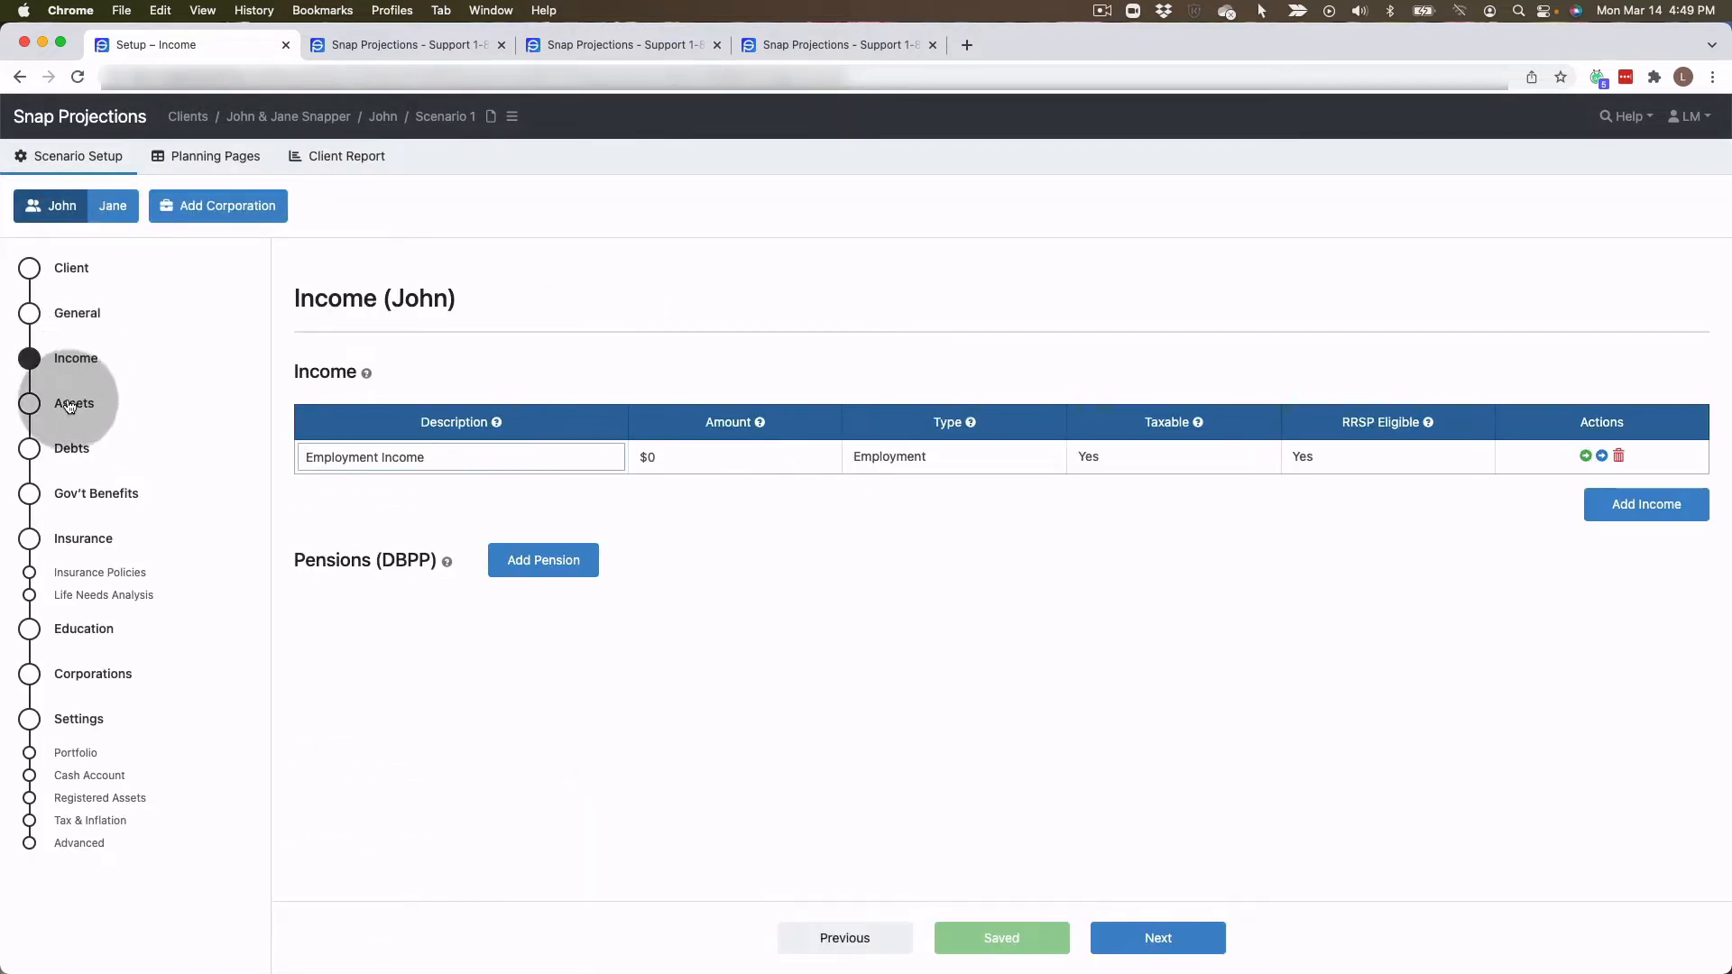
click(78, 319)
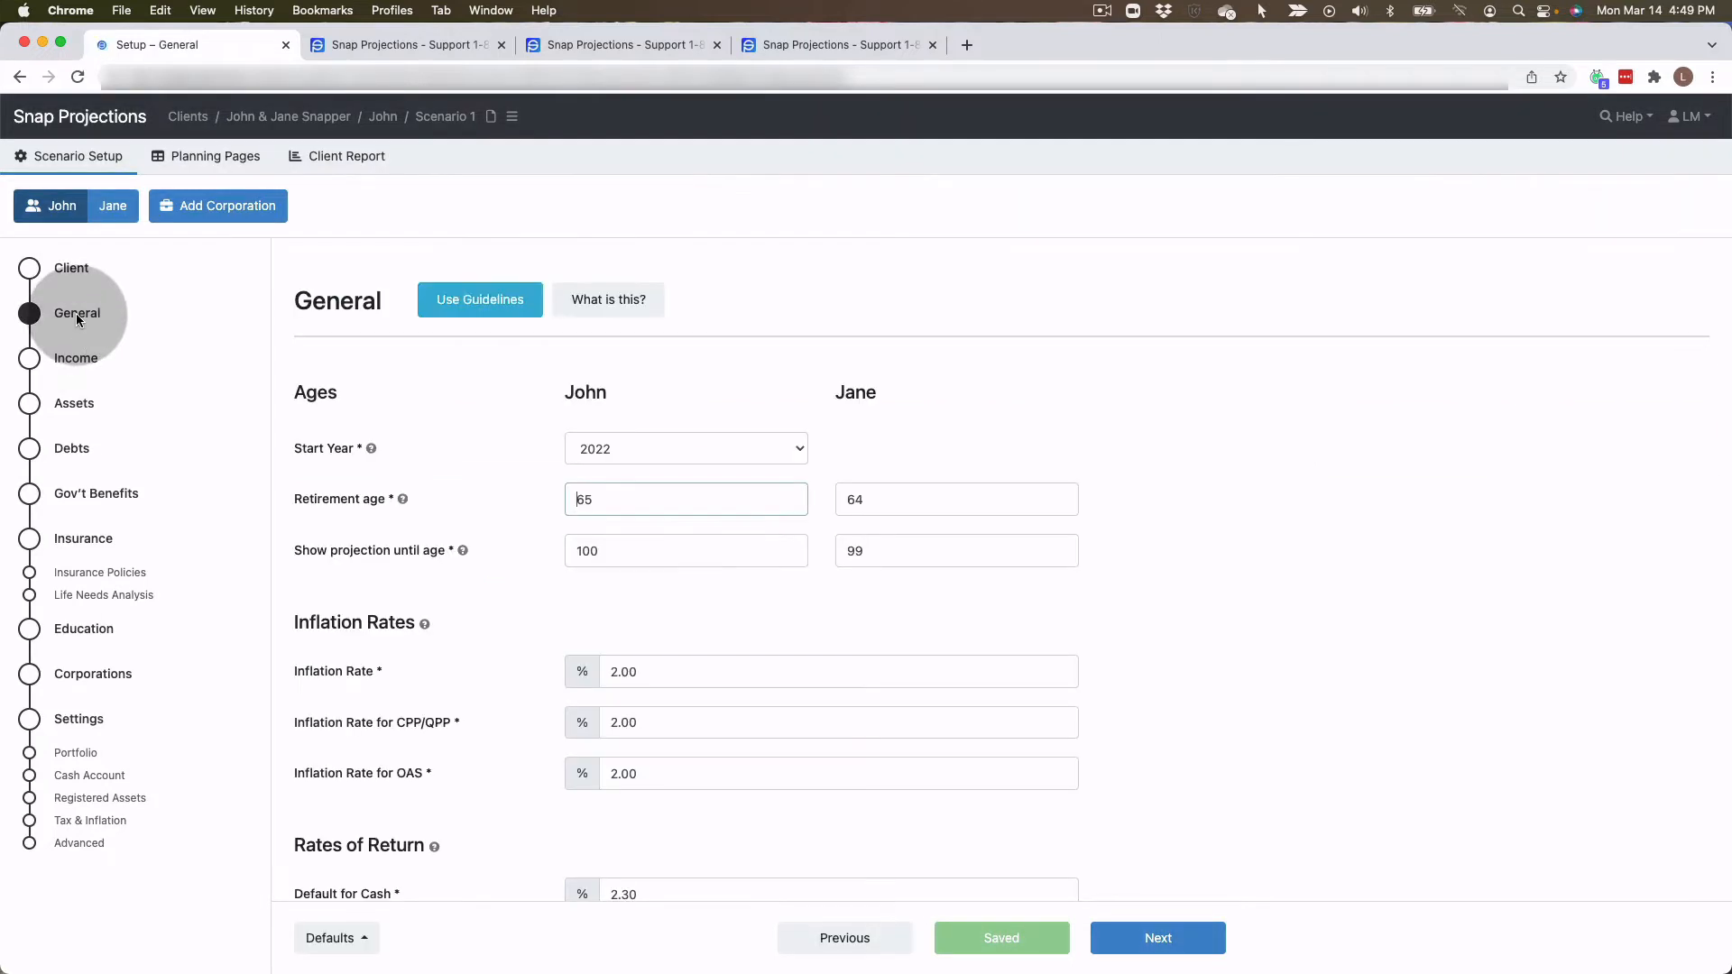
click(77, 407)
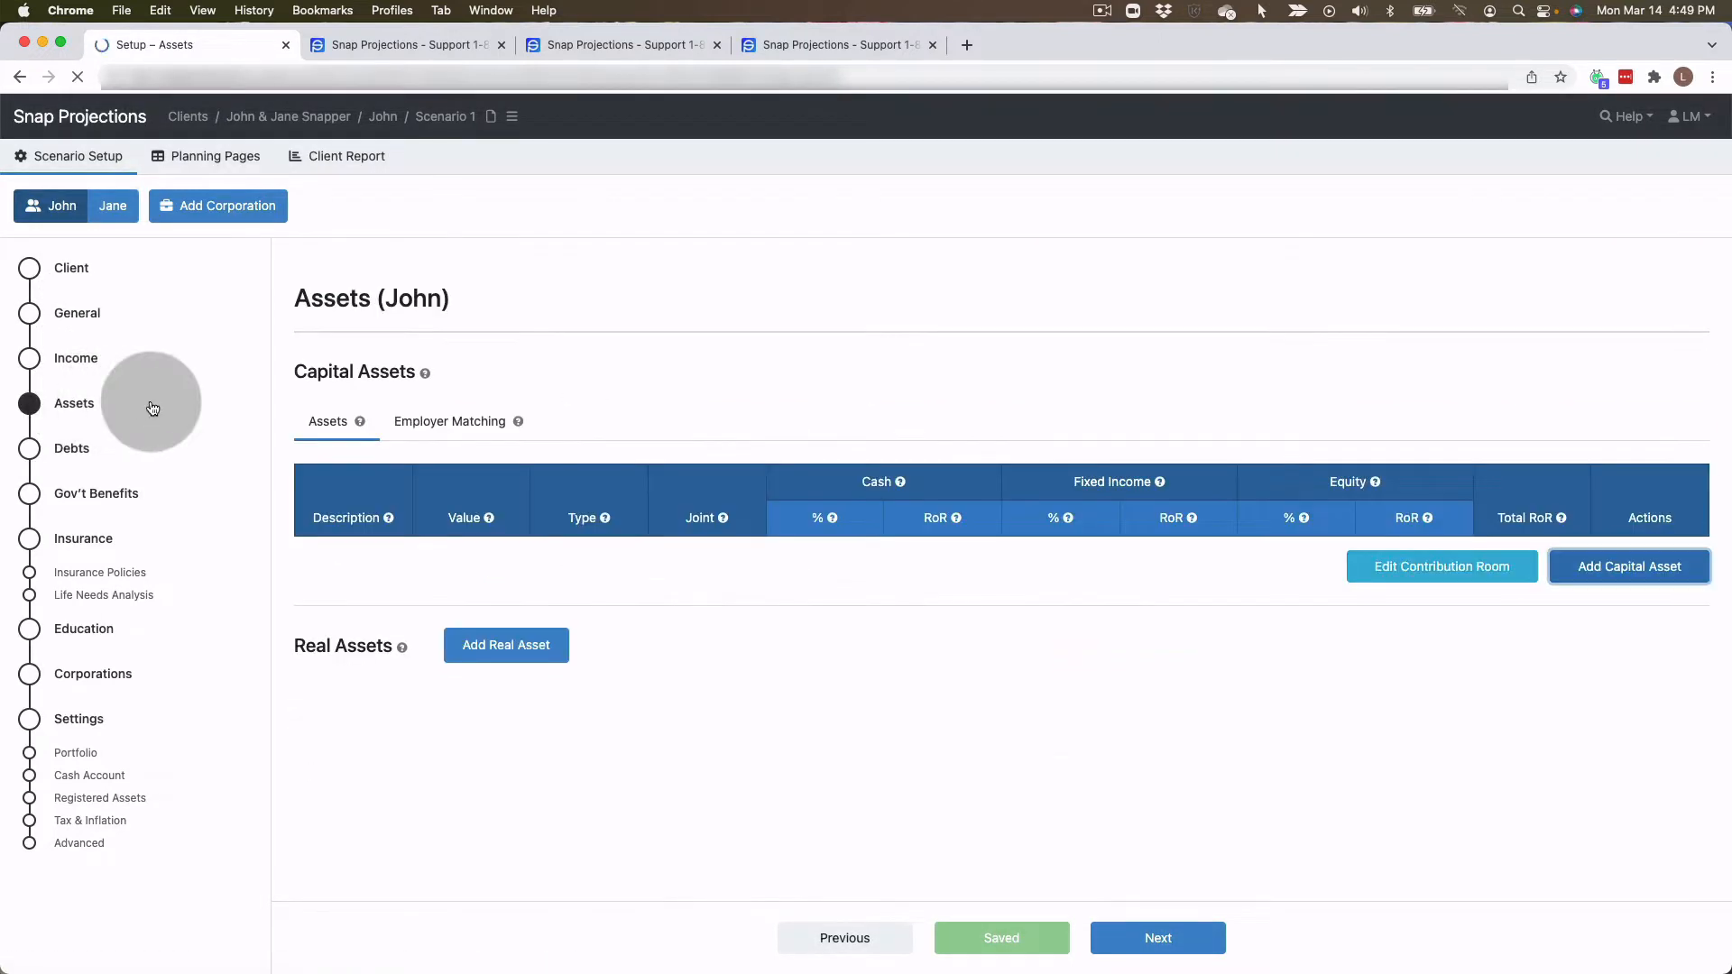
click(1668, 570)
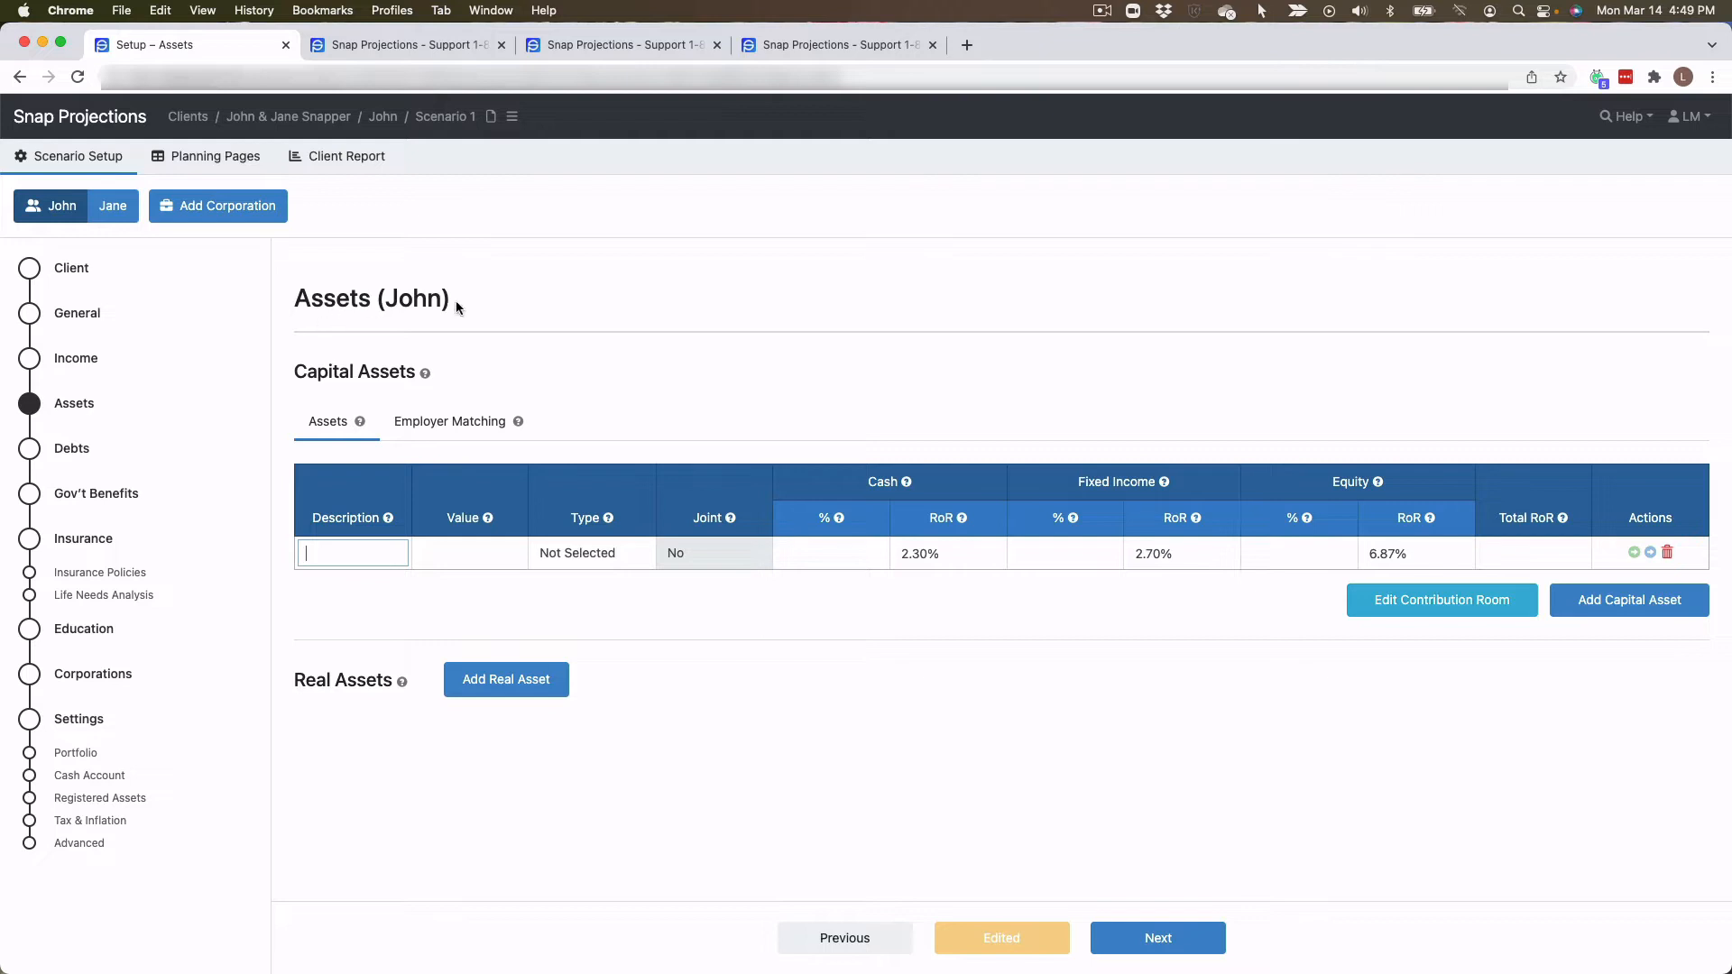
drag(456, 302, 373, 309)
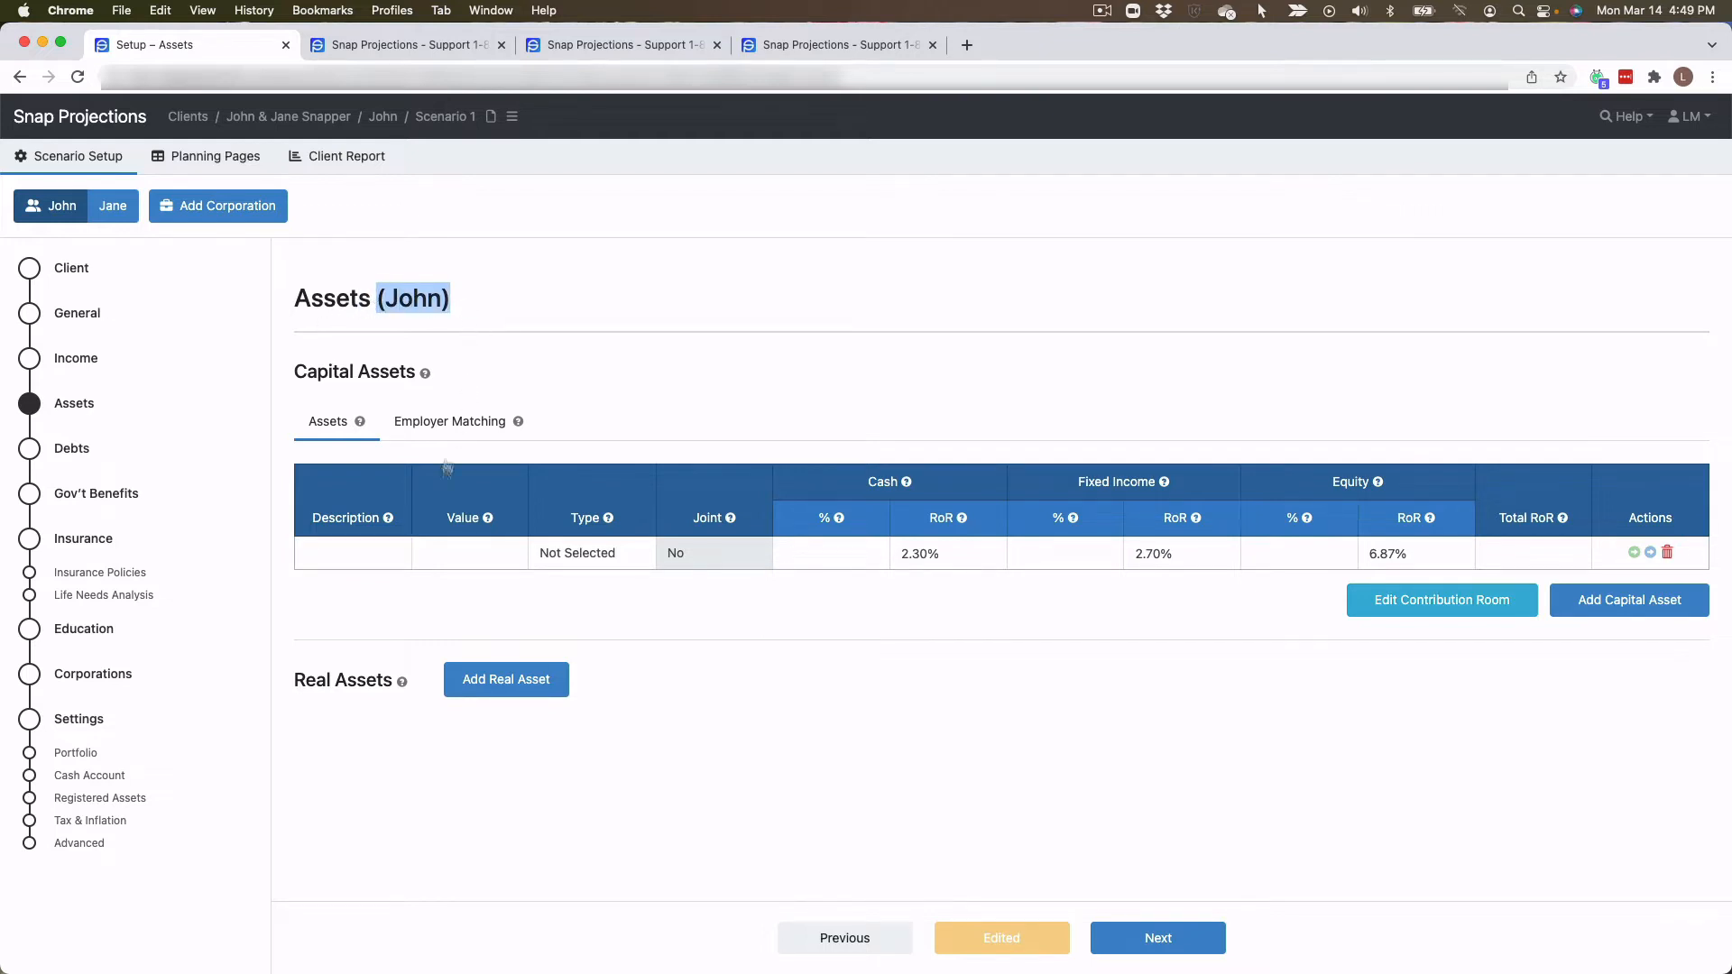
click(354, 554)
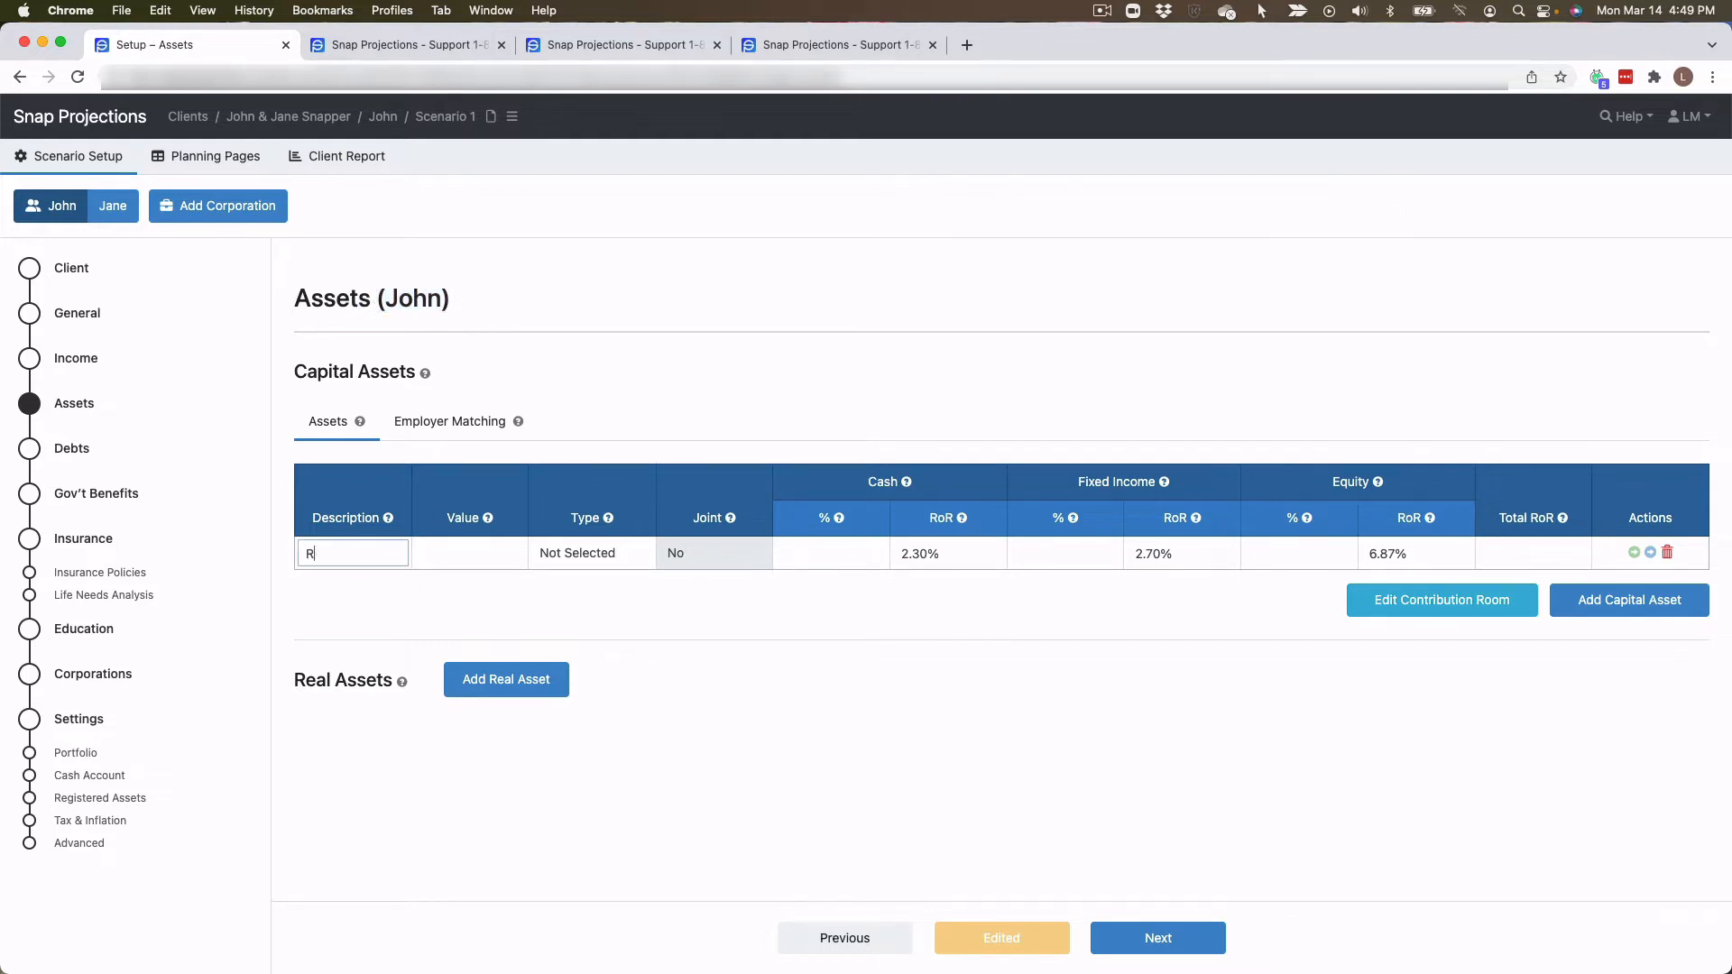
key(Tab)
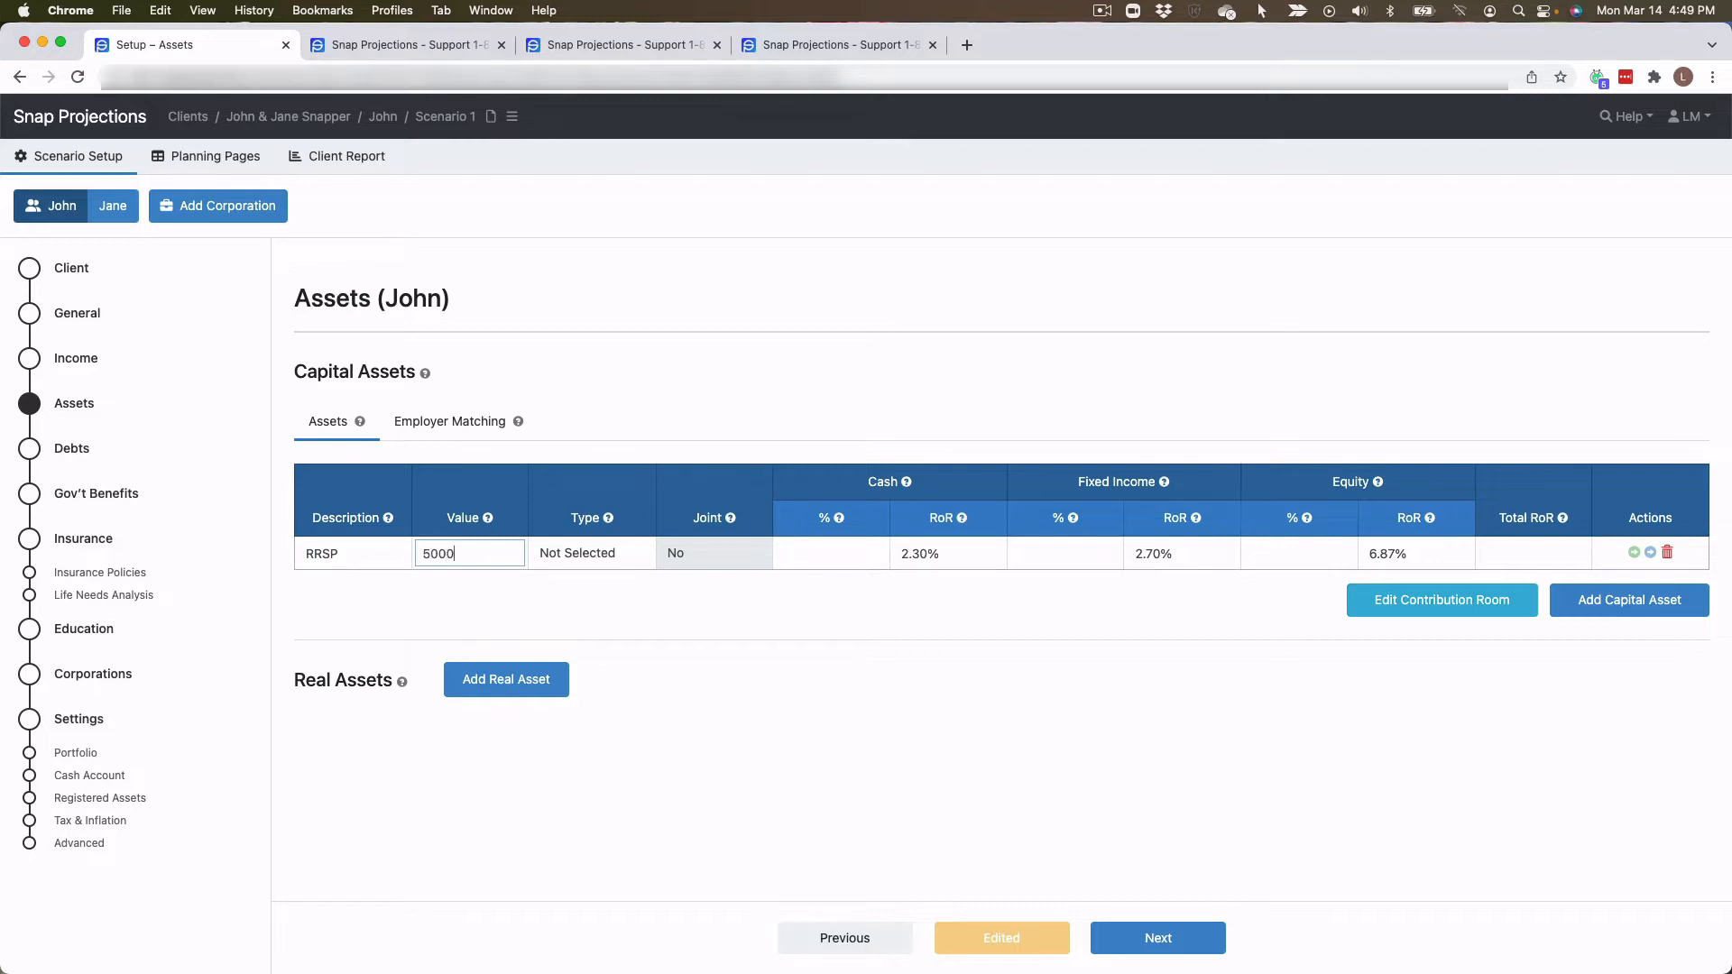
key(Tab)
key(r)
key(Tab)
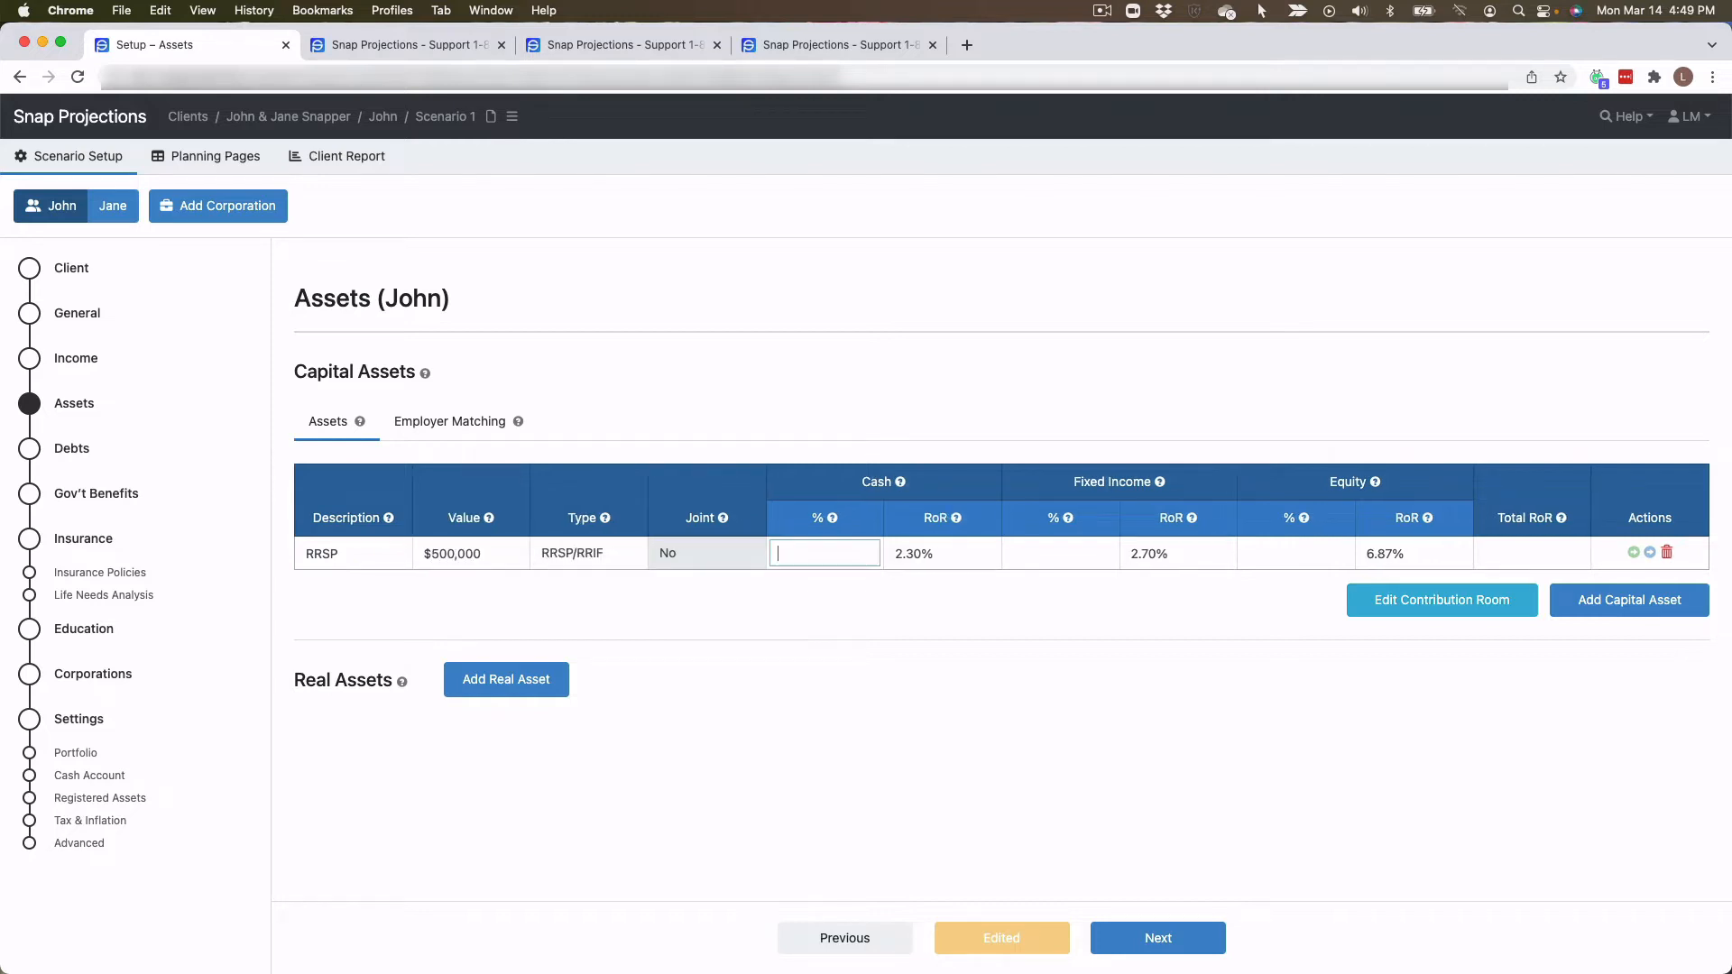
- Allocate the RRSP 40% to fixed income and 60% to equity, and move the asset to the spouse
key(Tab)
key(Tab)
text(40)
key(Tab)
key(Tab)
text(60)
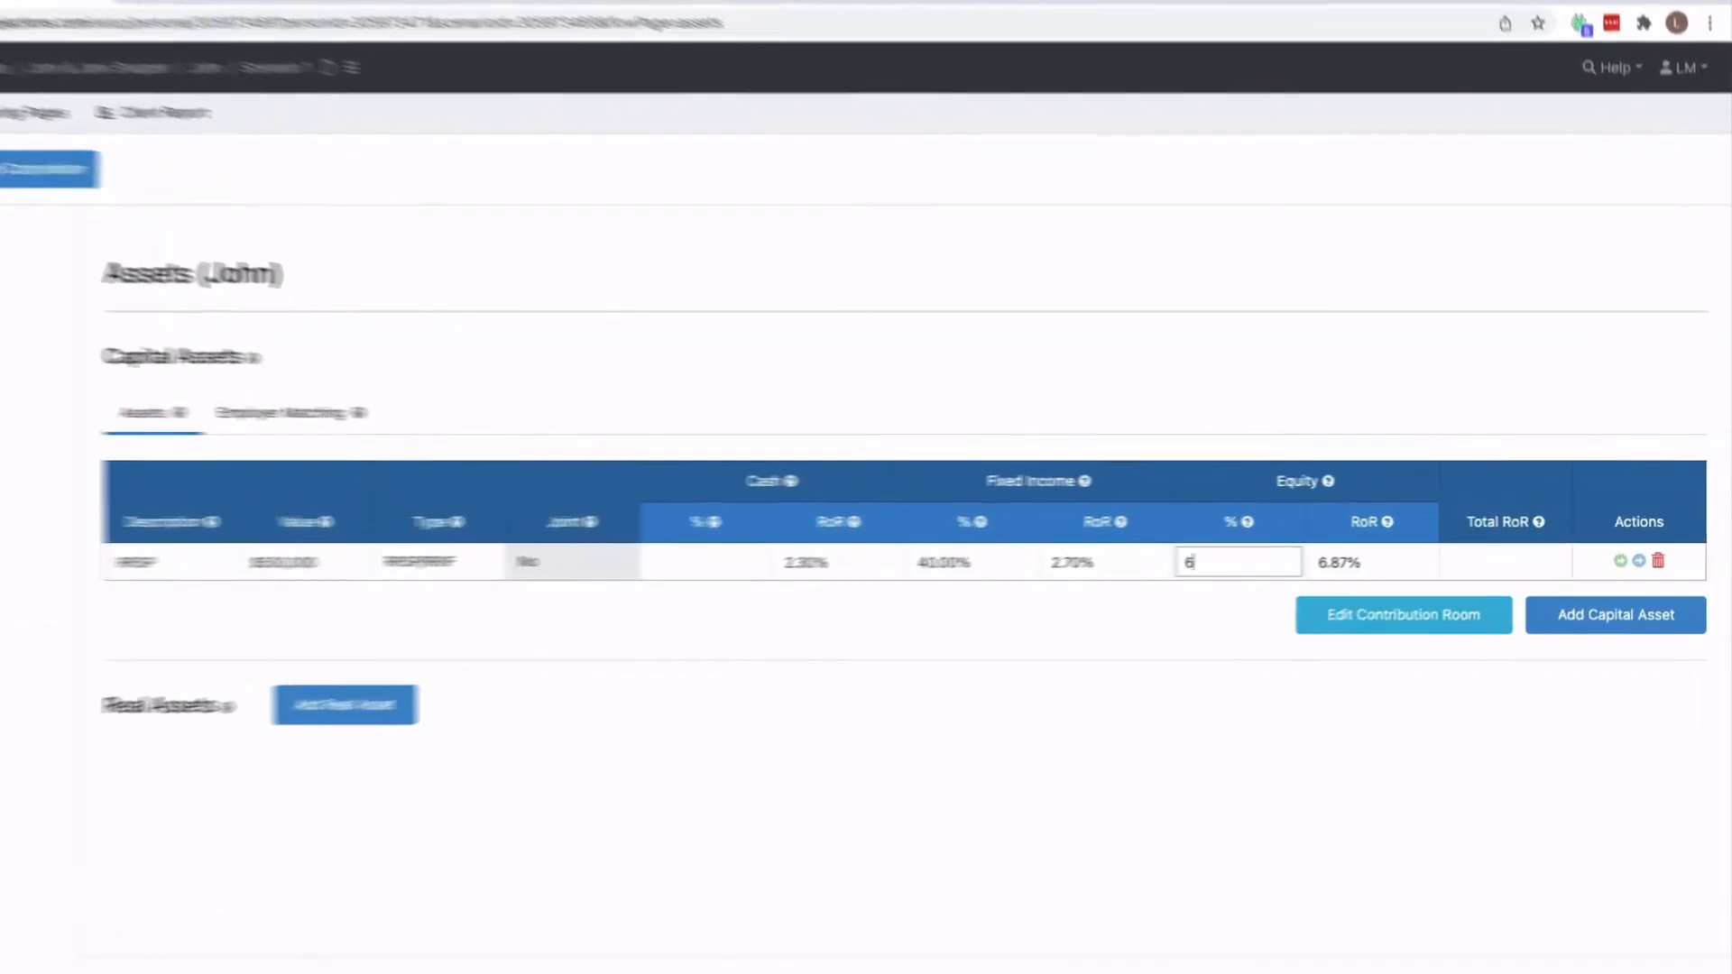
key(Tab)
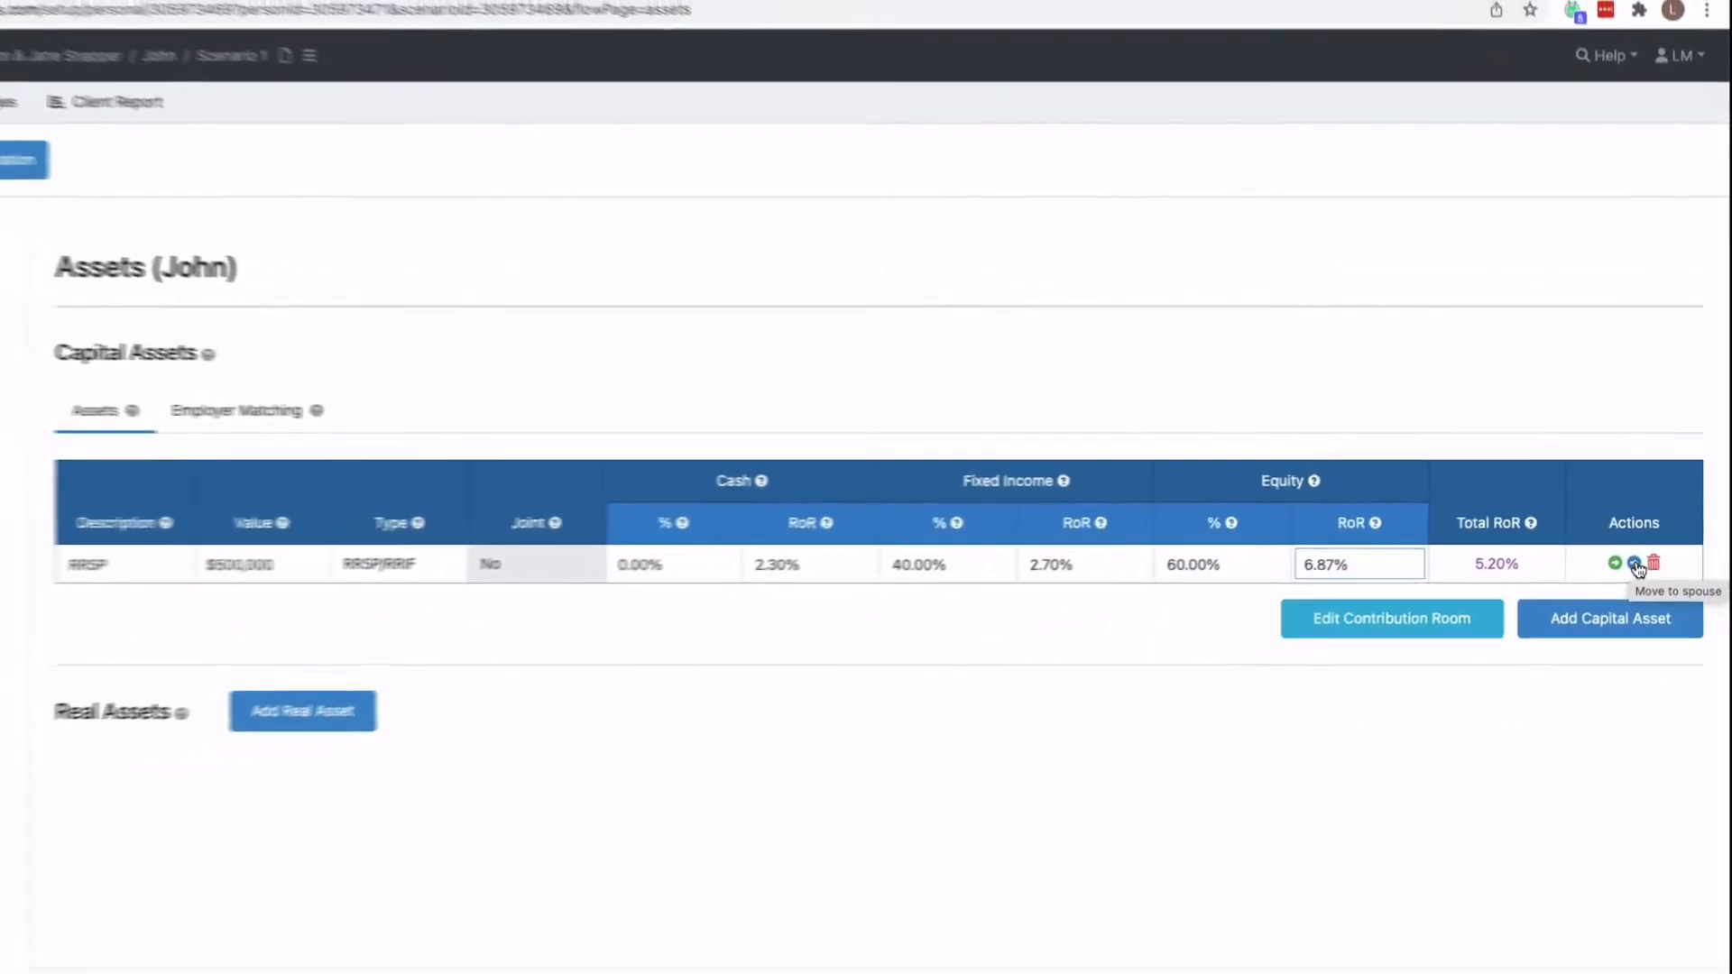
click(1635, 564)
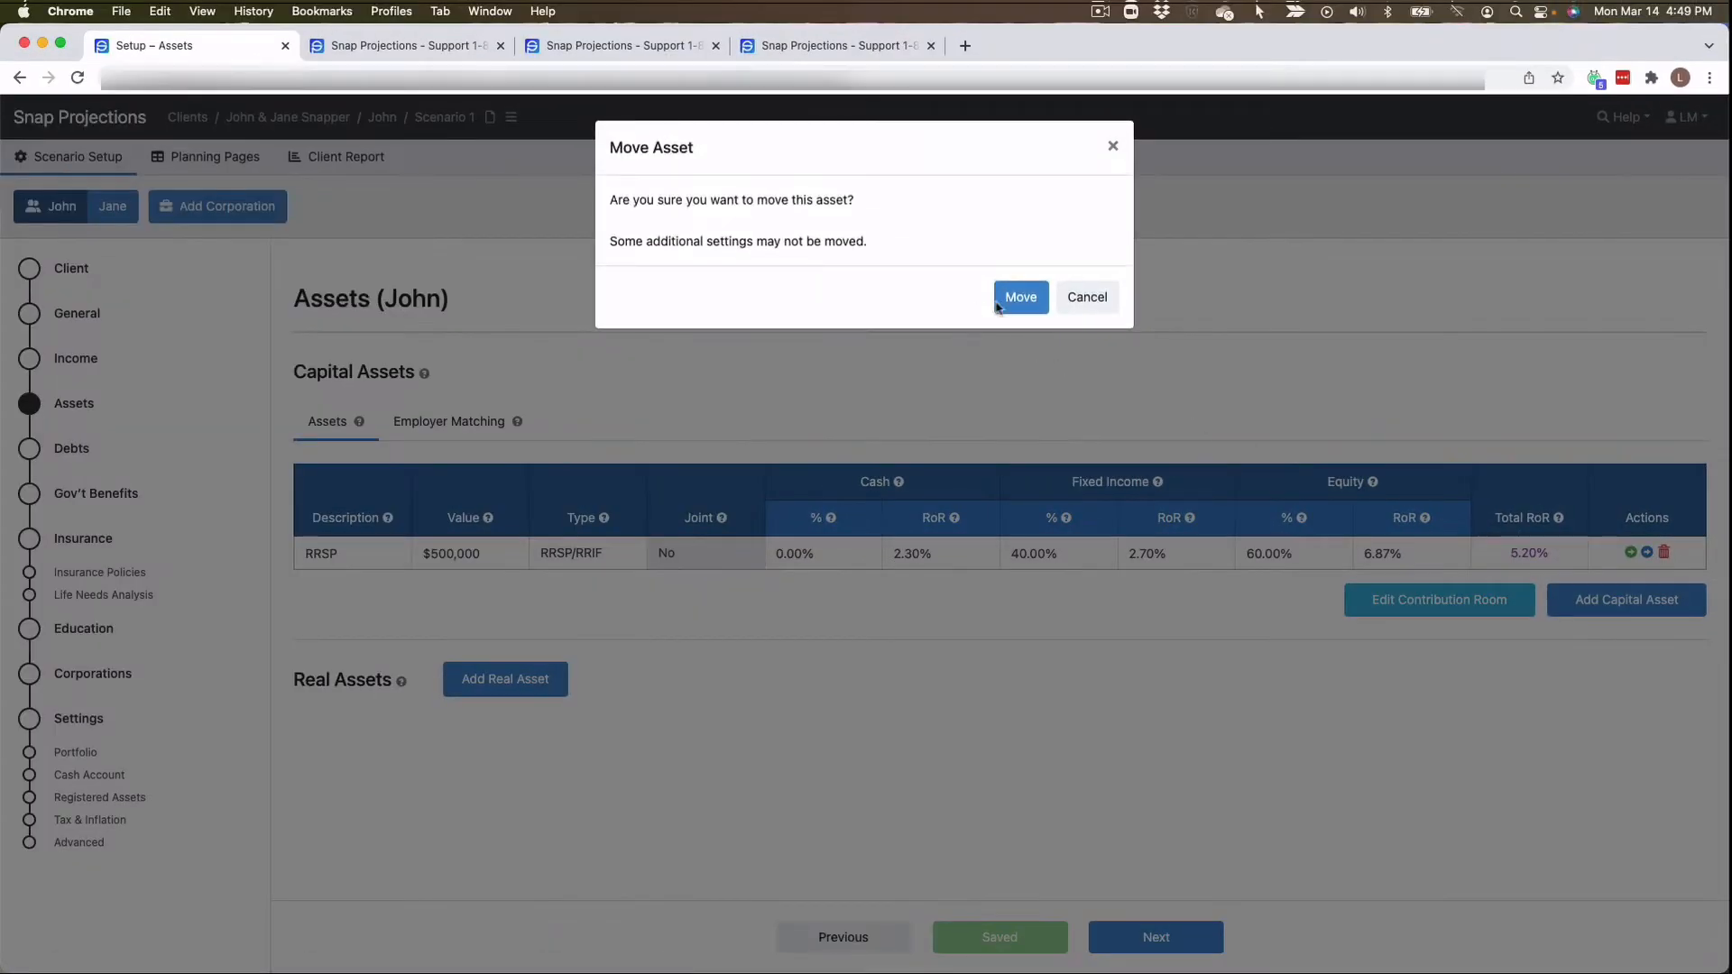
click(1018, 296)
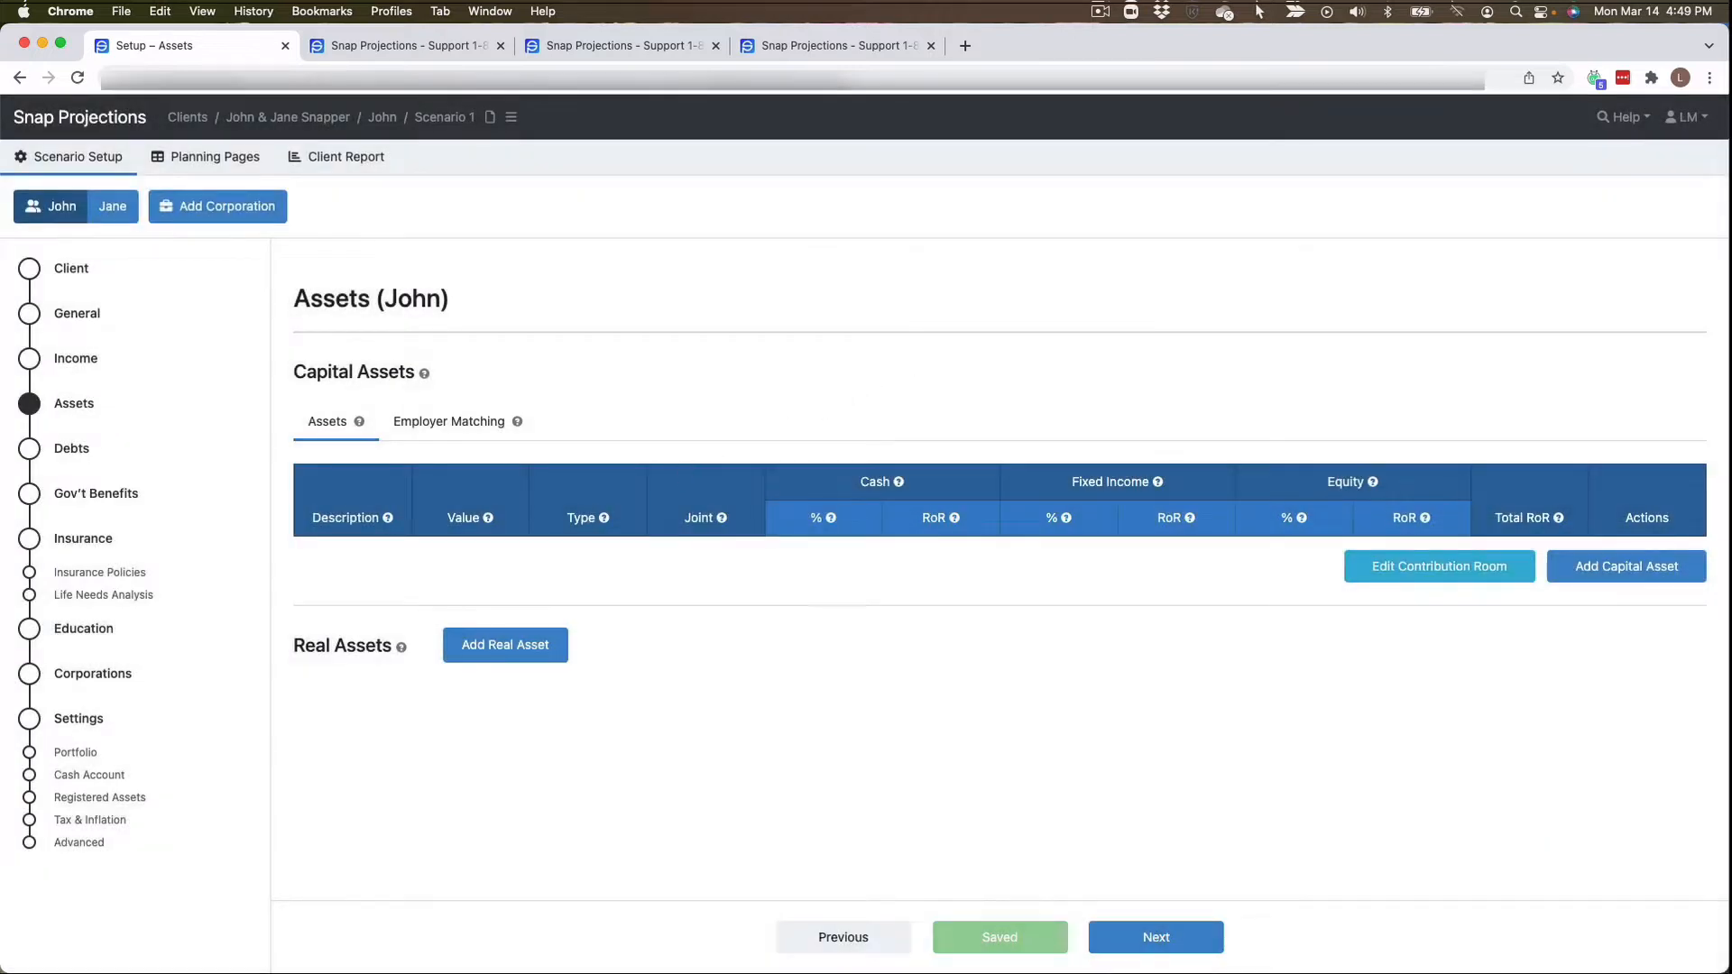
- Add a jointly owned Non-Registered capital asset for the primary client, described as Non-reg and valued at $1,000,000
click(1570, 564)
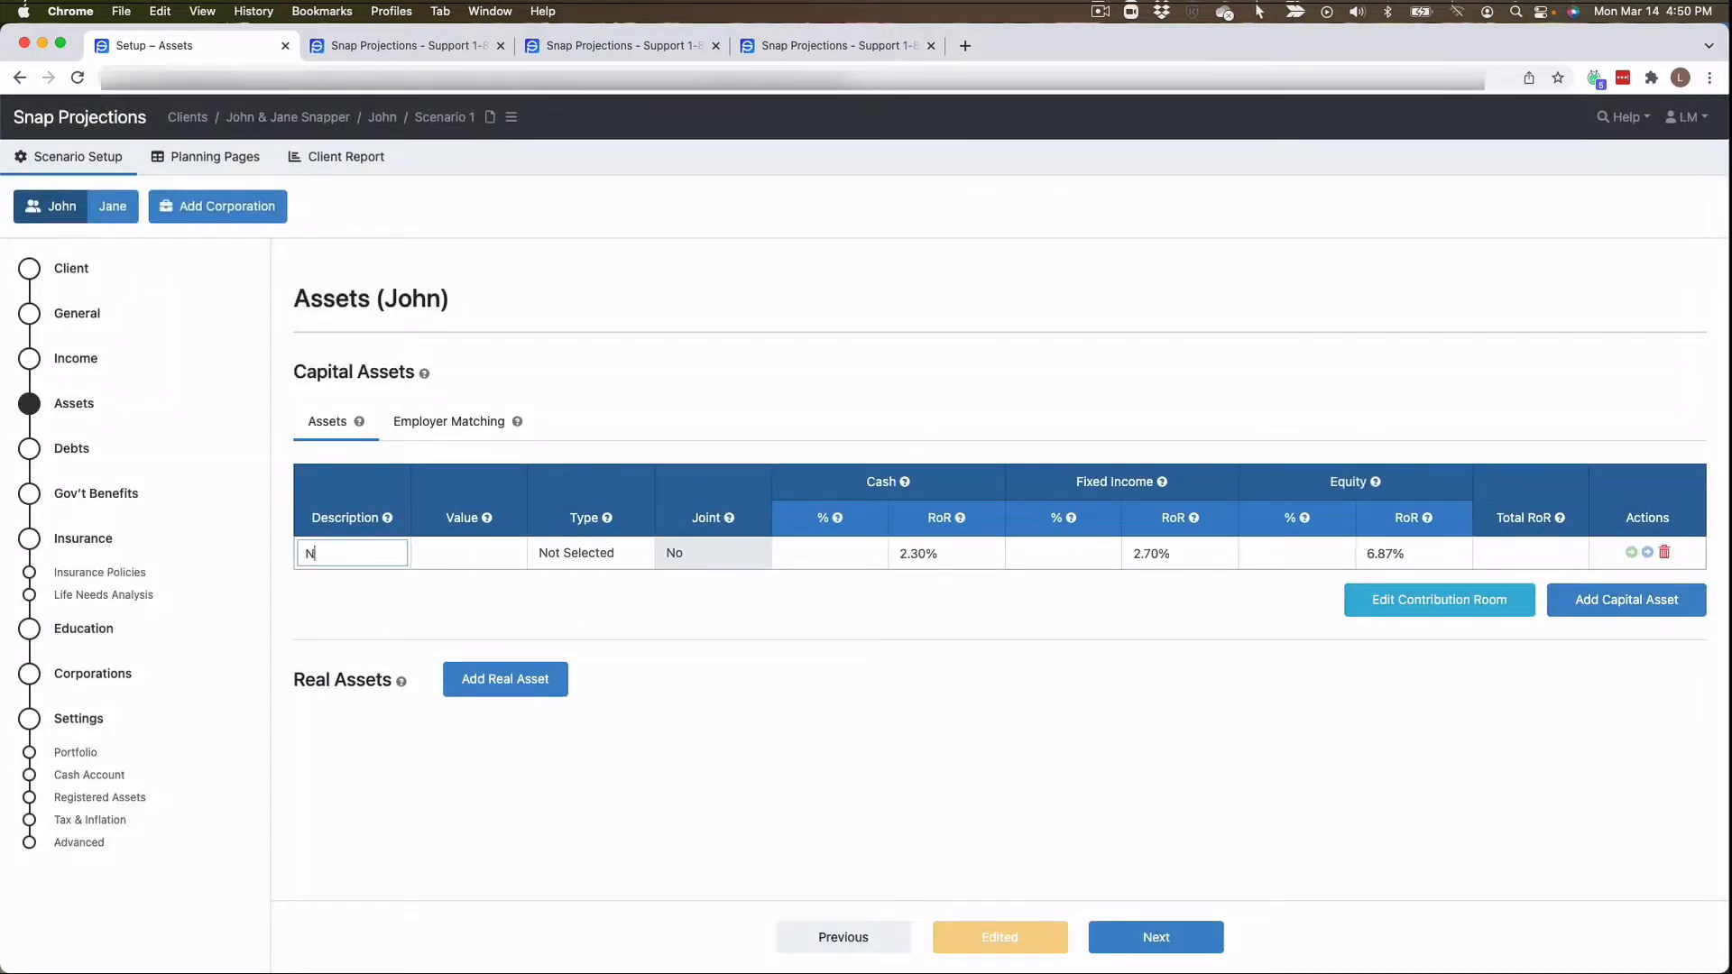
text(Non-reg)
key(Tab)
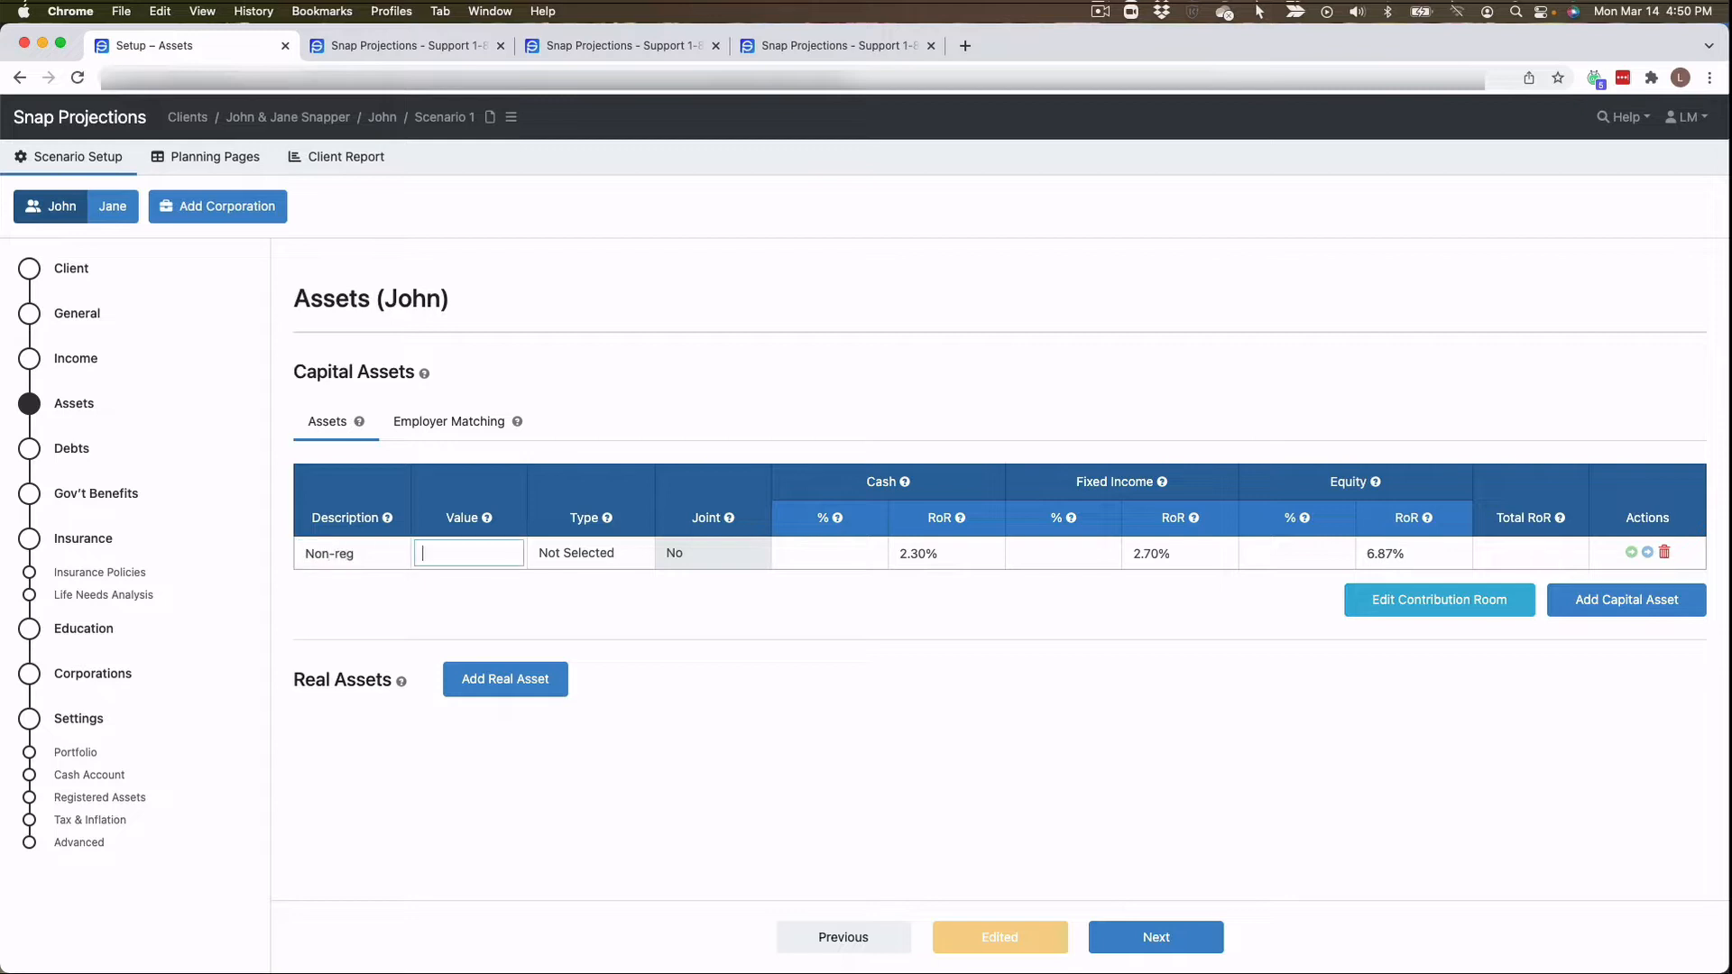
key(Tab)
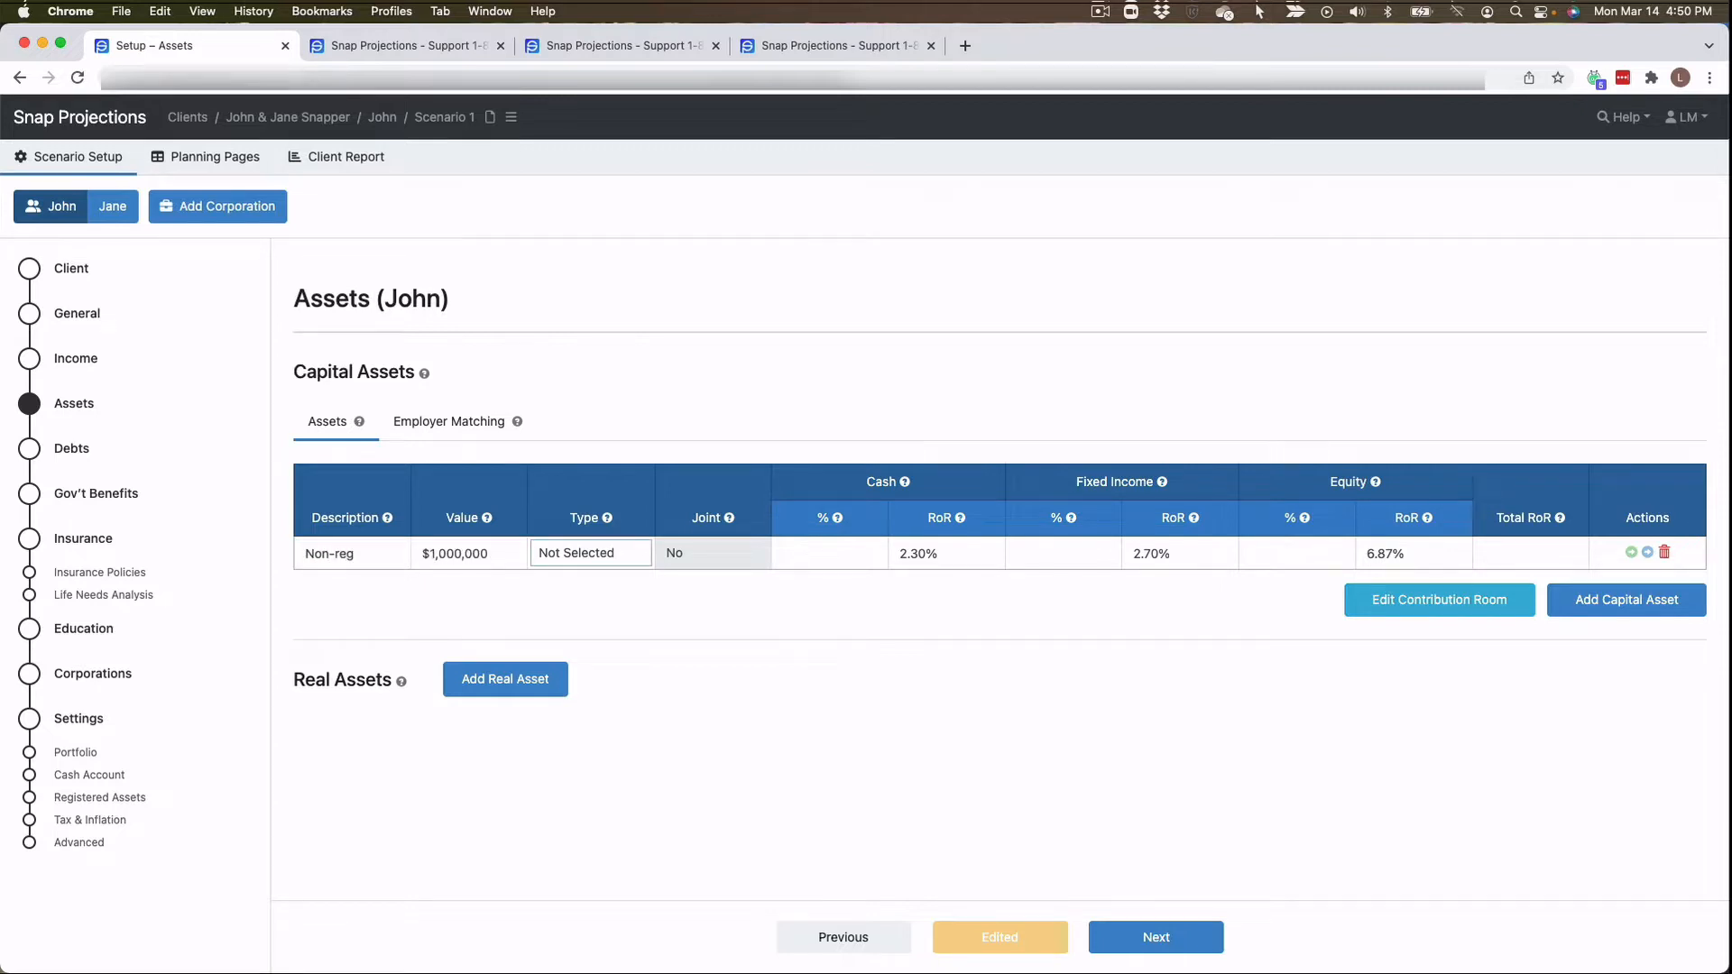
key(Down)
key(Tab)
key(Down)
key(Tab)
- Allocate the Non-reg asset 100% to equity and set its equity rate of return to 5%
key(Tab)
key(Tab)
key(Tab)
key(Tab)
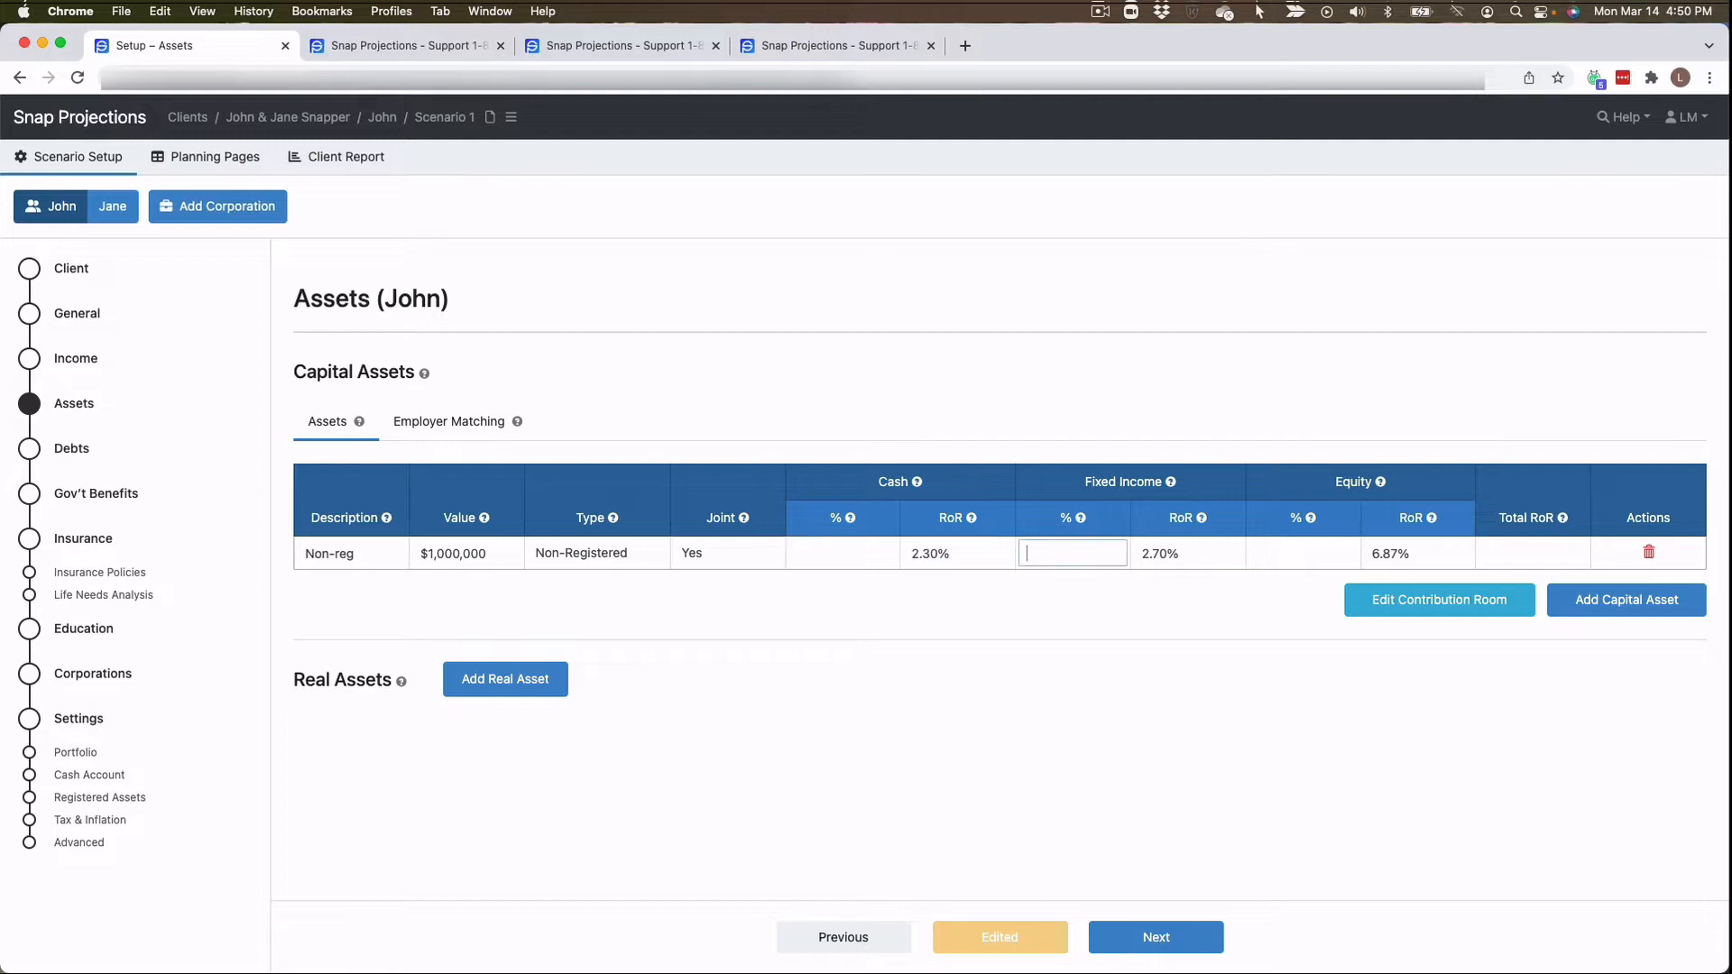
text(100)
key(Tab)
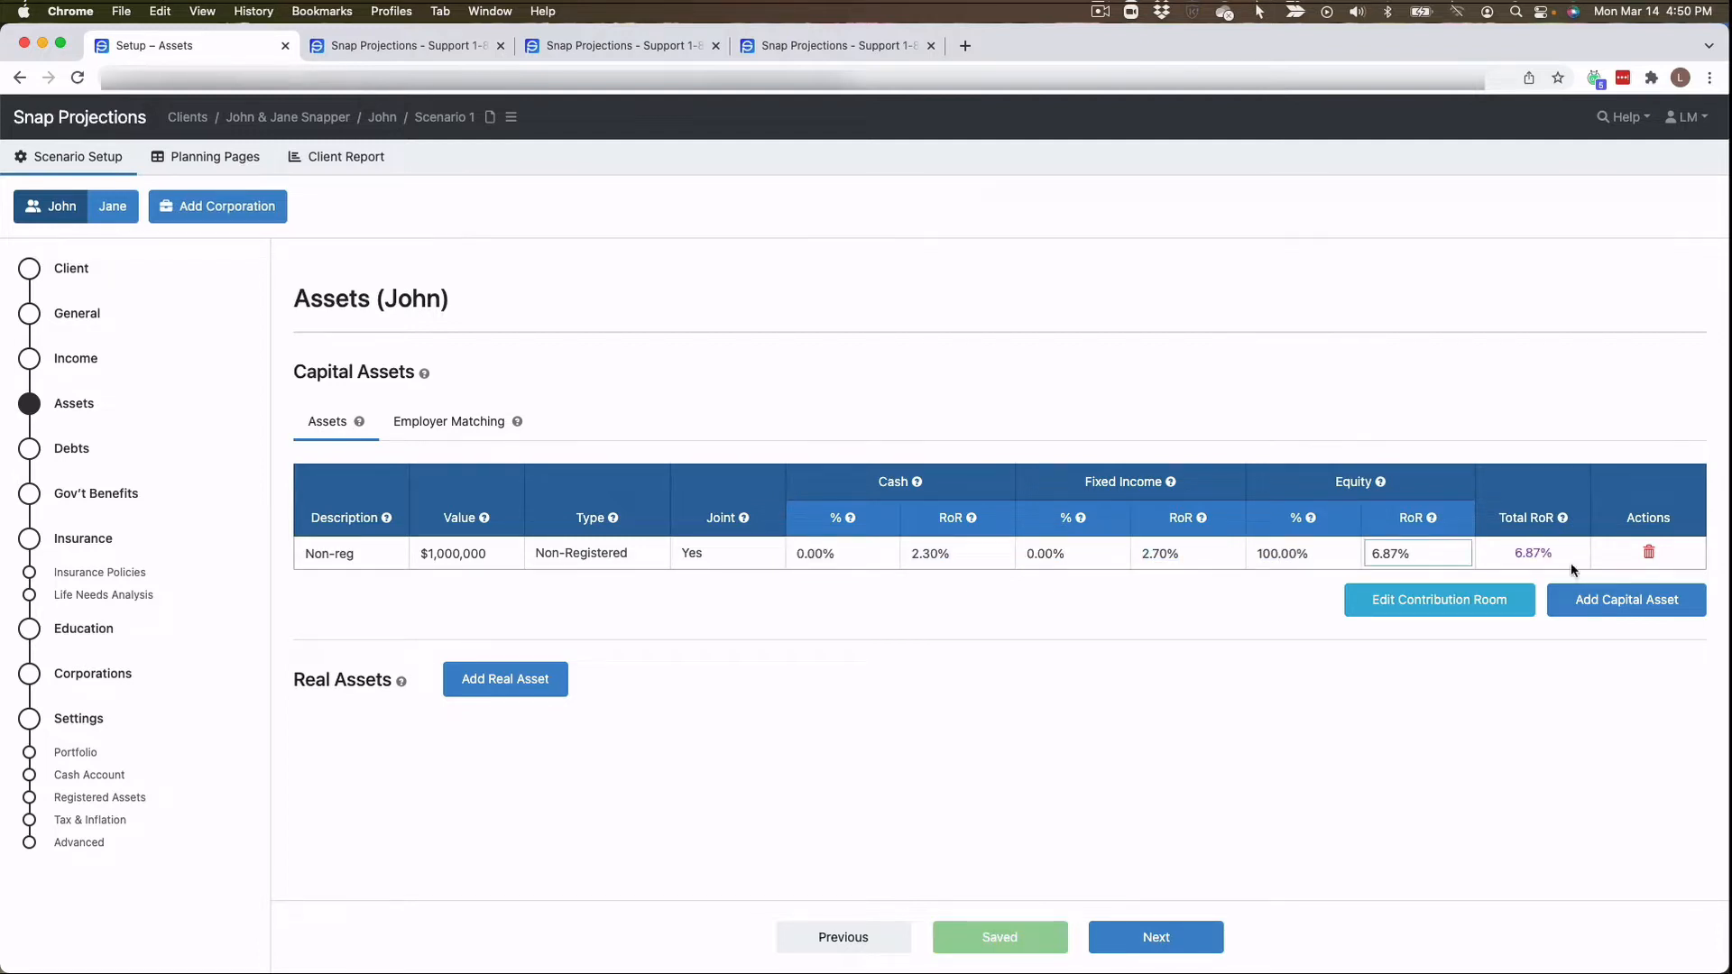
double_click(1455, 555)
text(5)
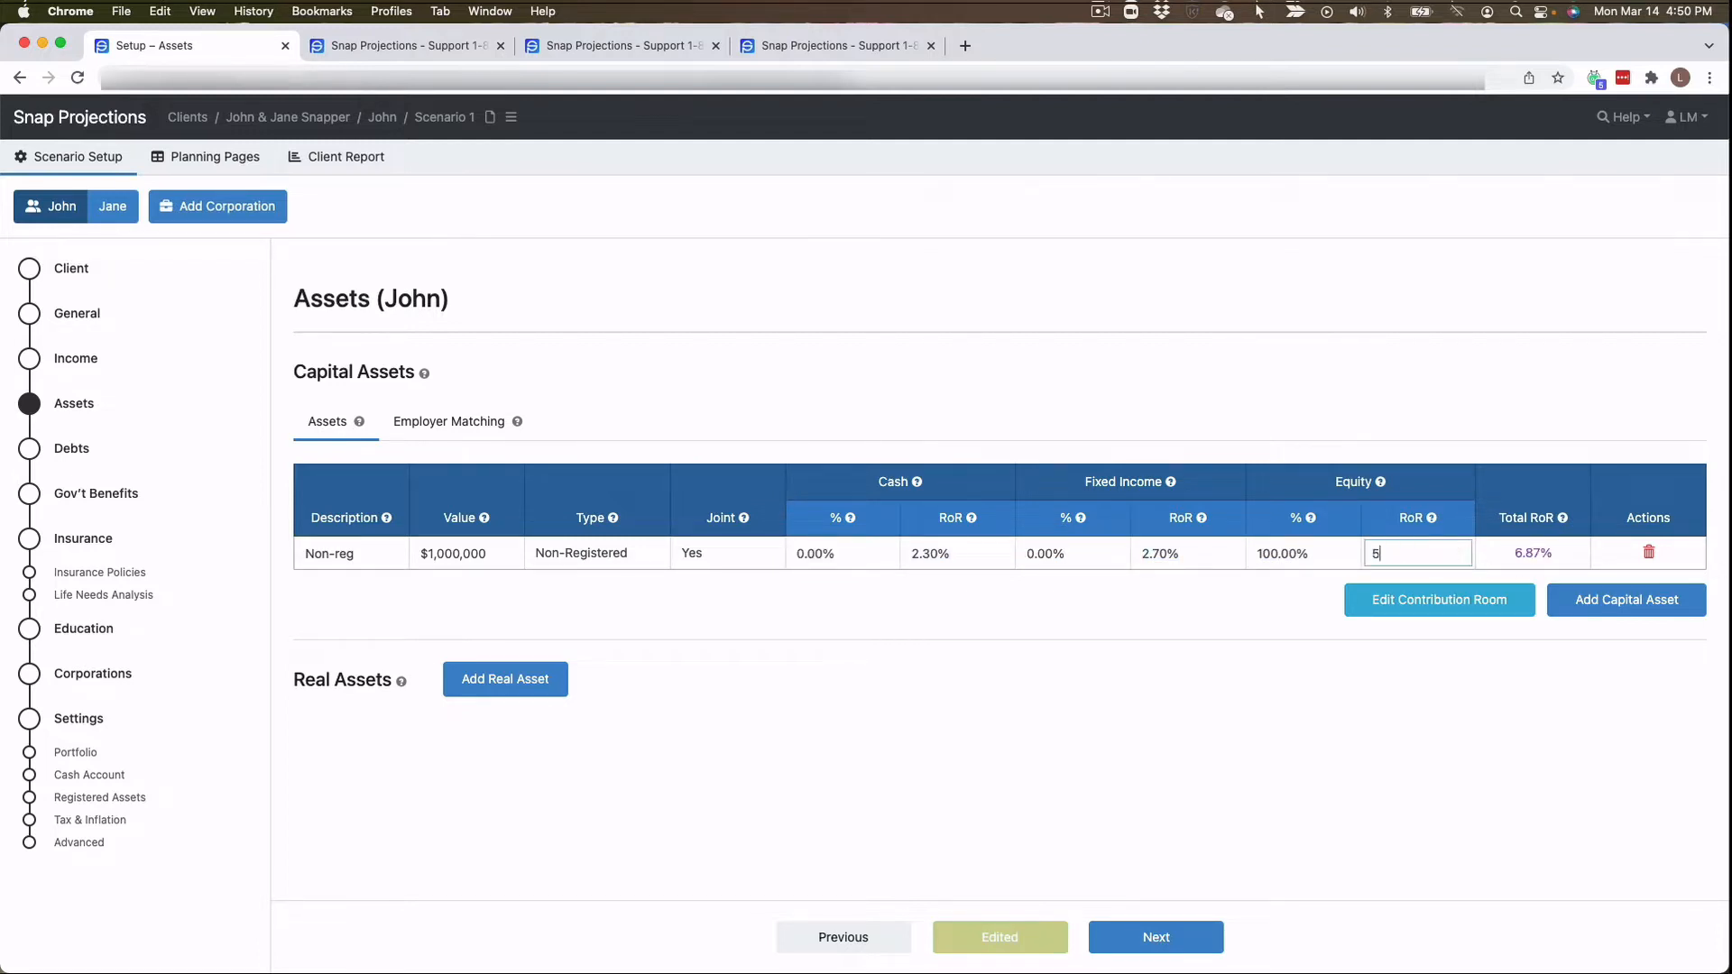
key(Tab)
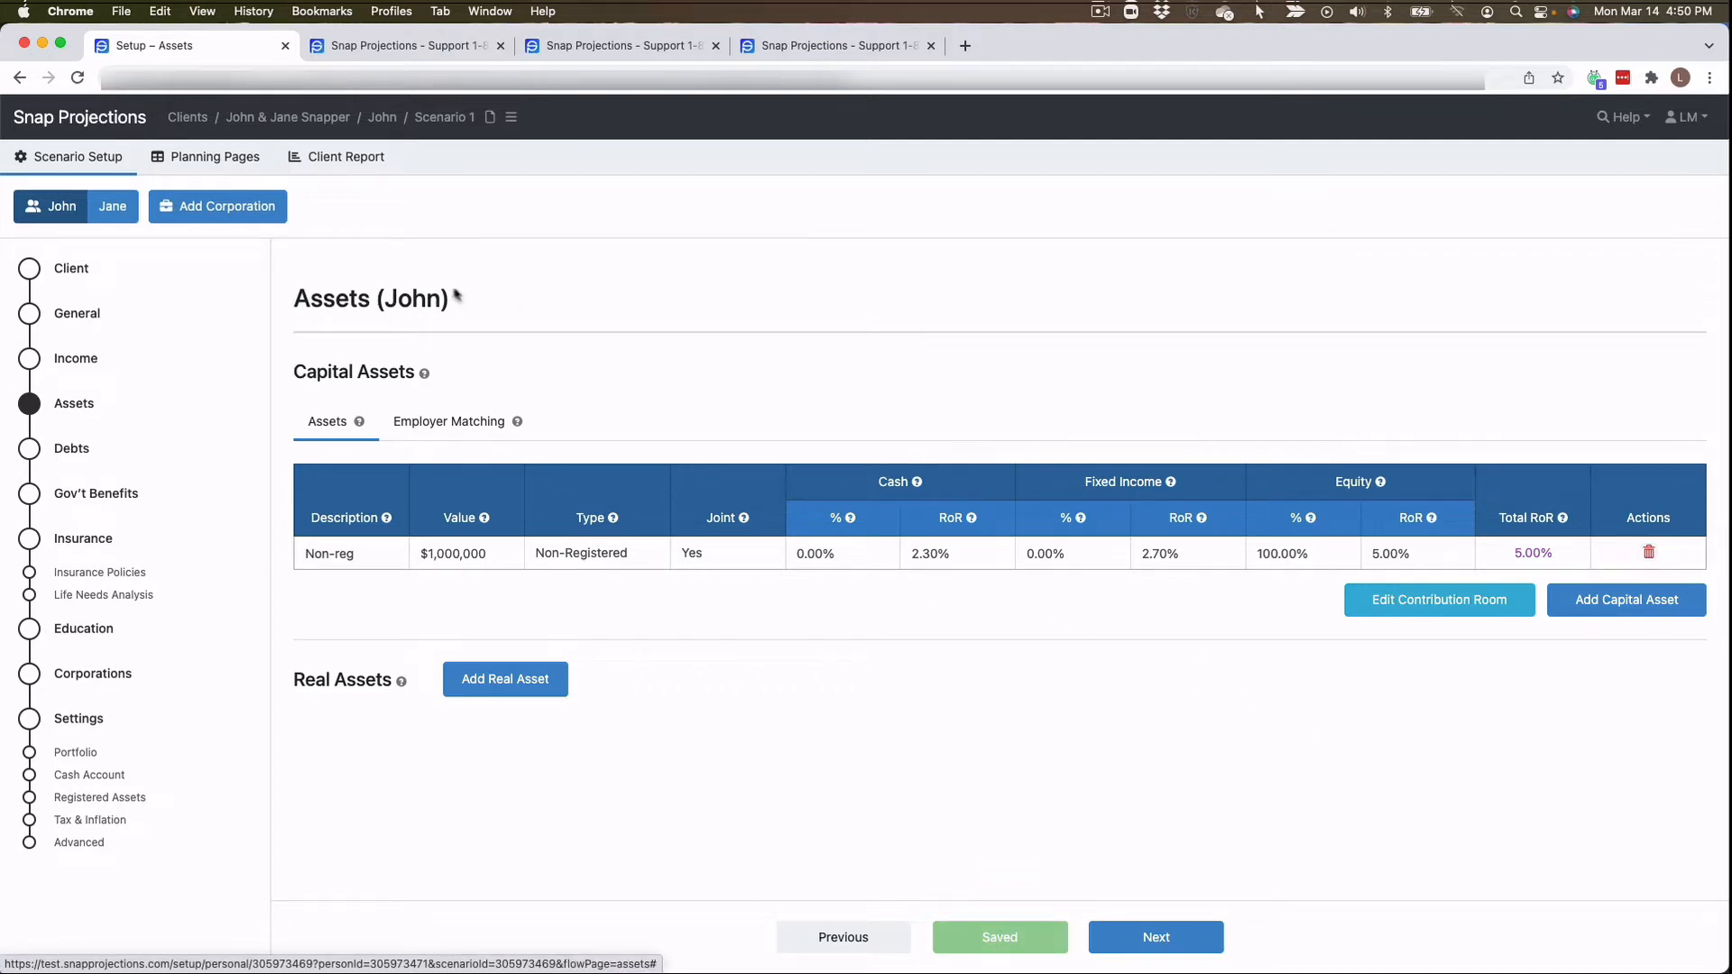
- View the spouse's Assets page and return to the primary client's Assets page
drag(457, 298, 380, 288)
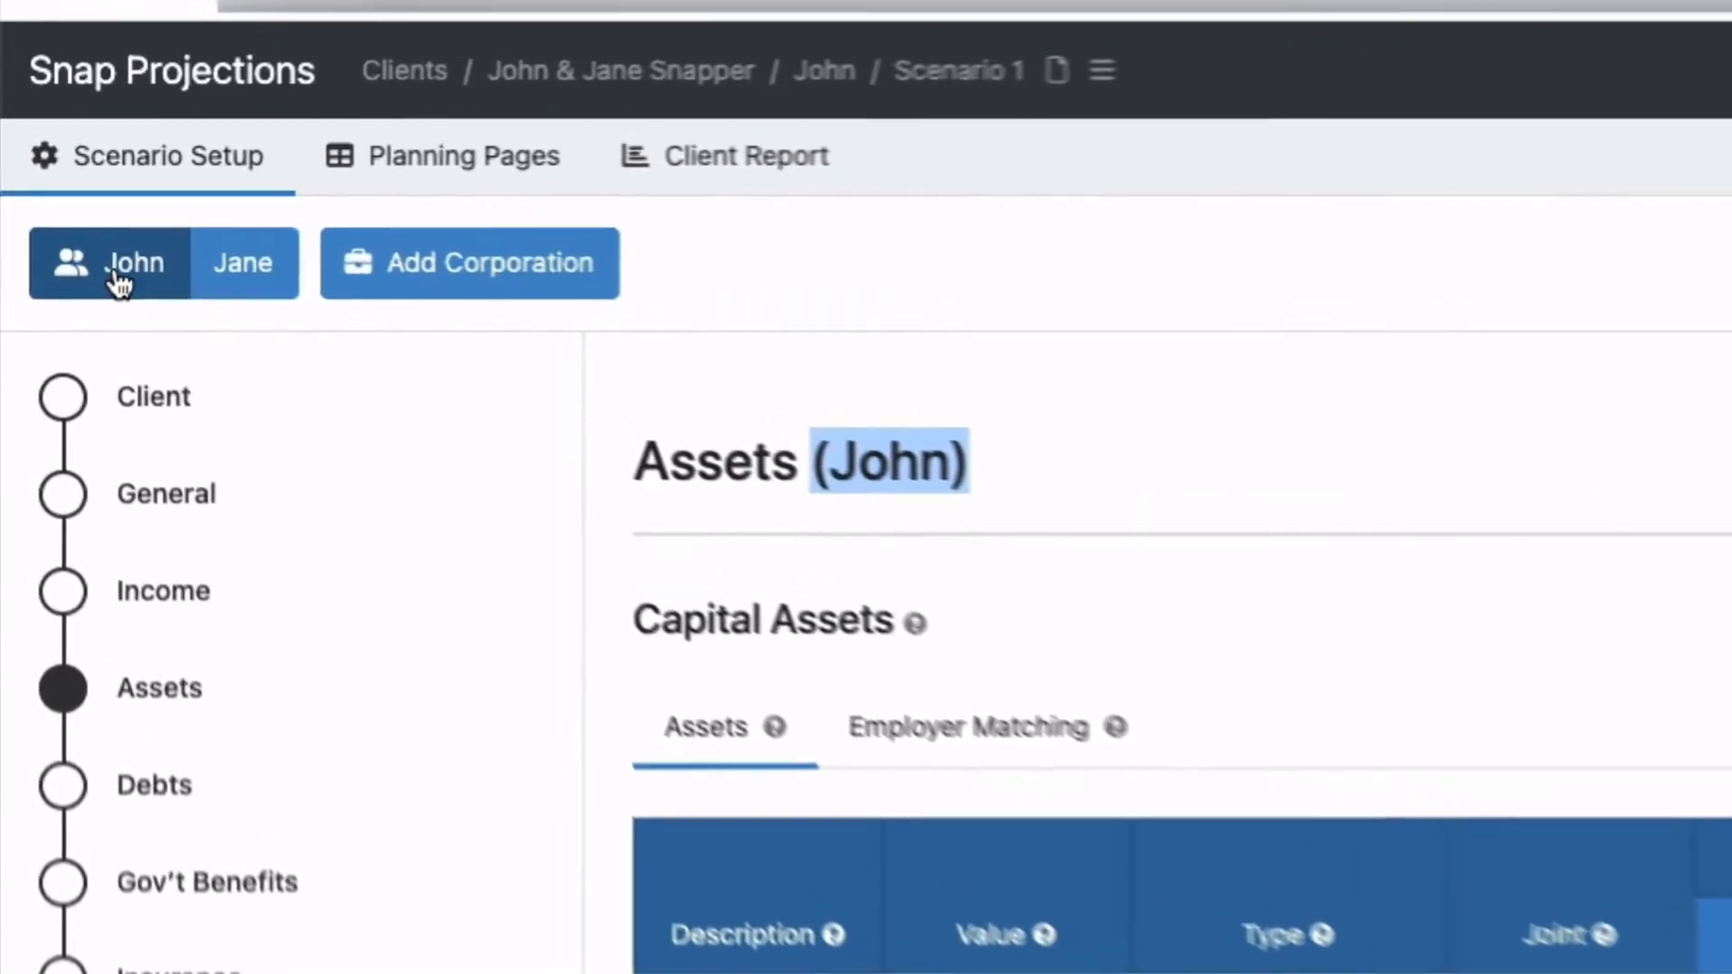
click(241, 263)
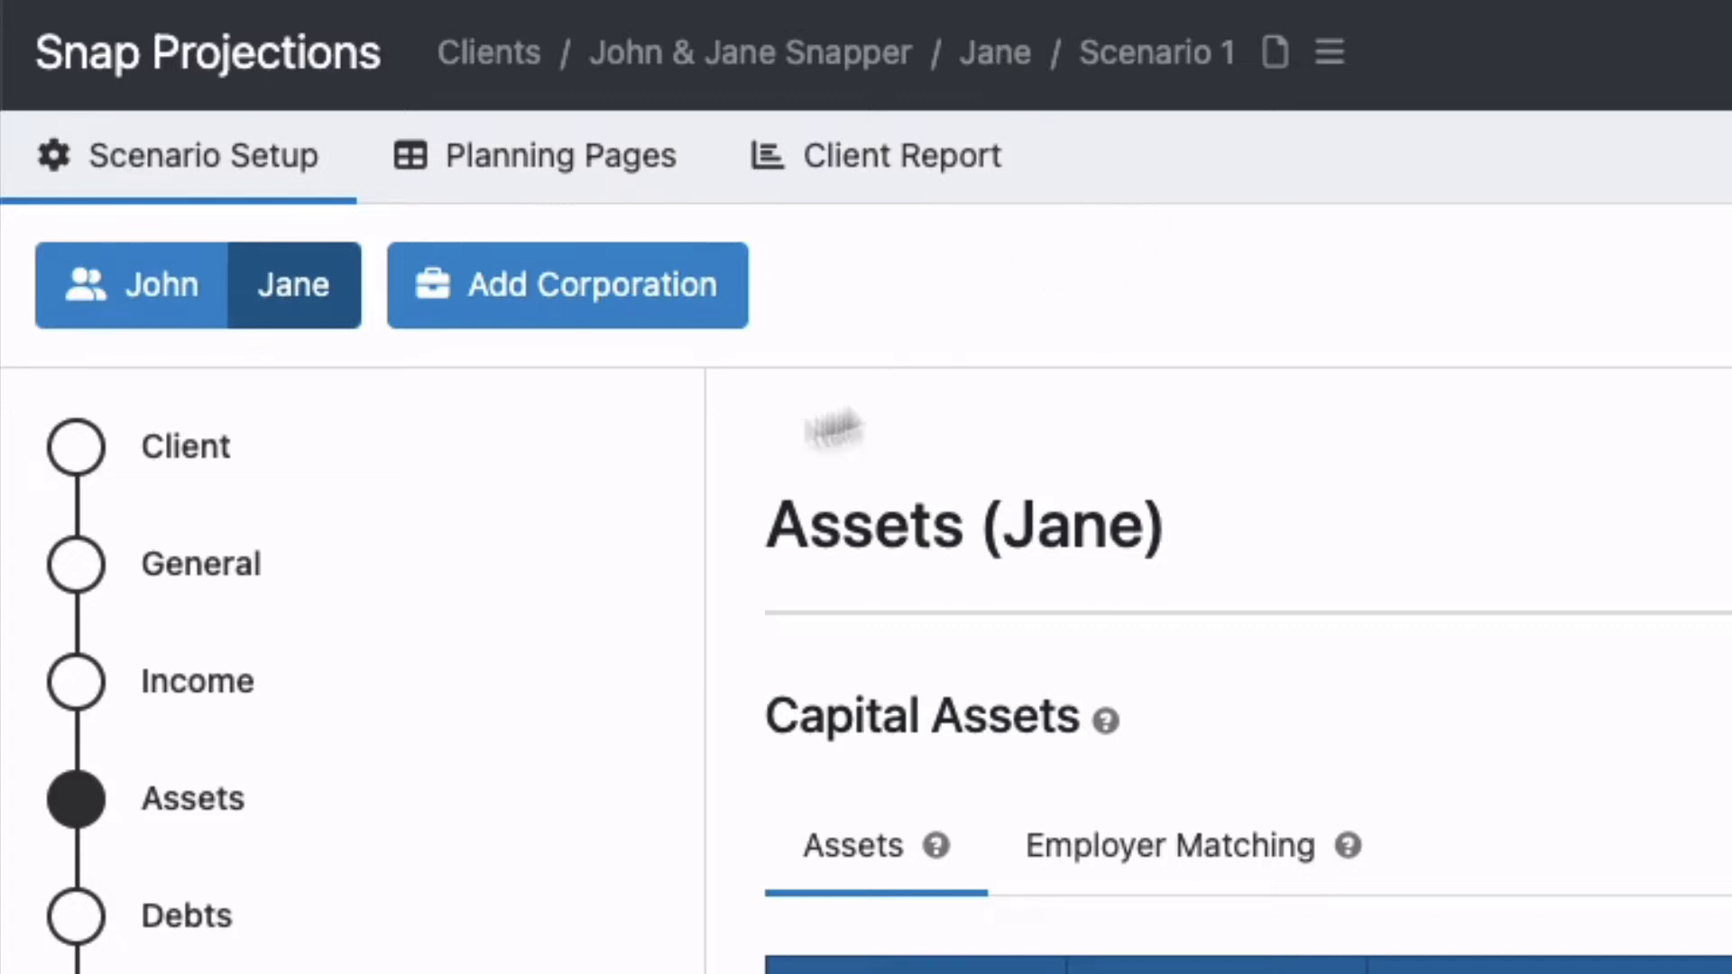
click(122, 311)
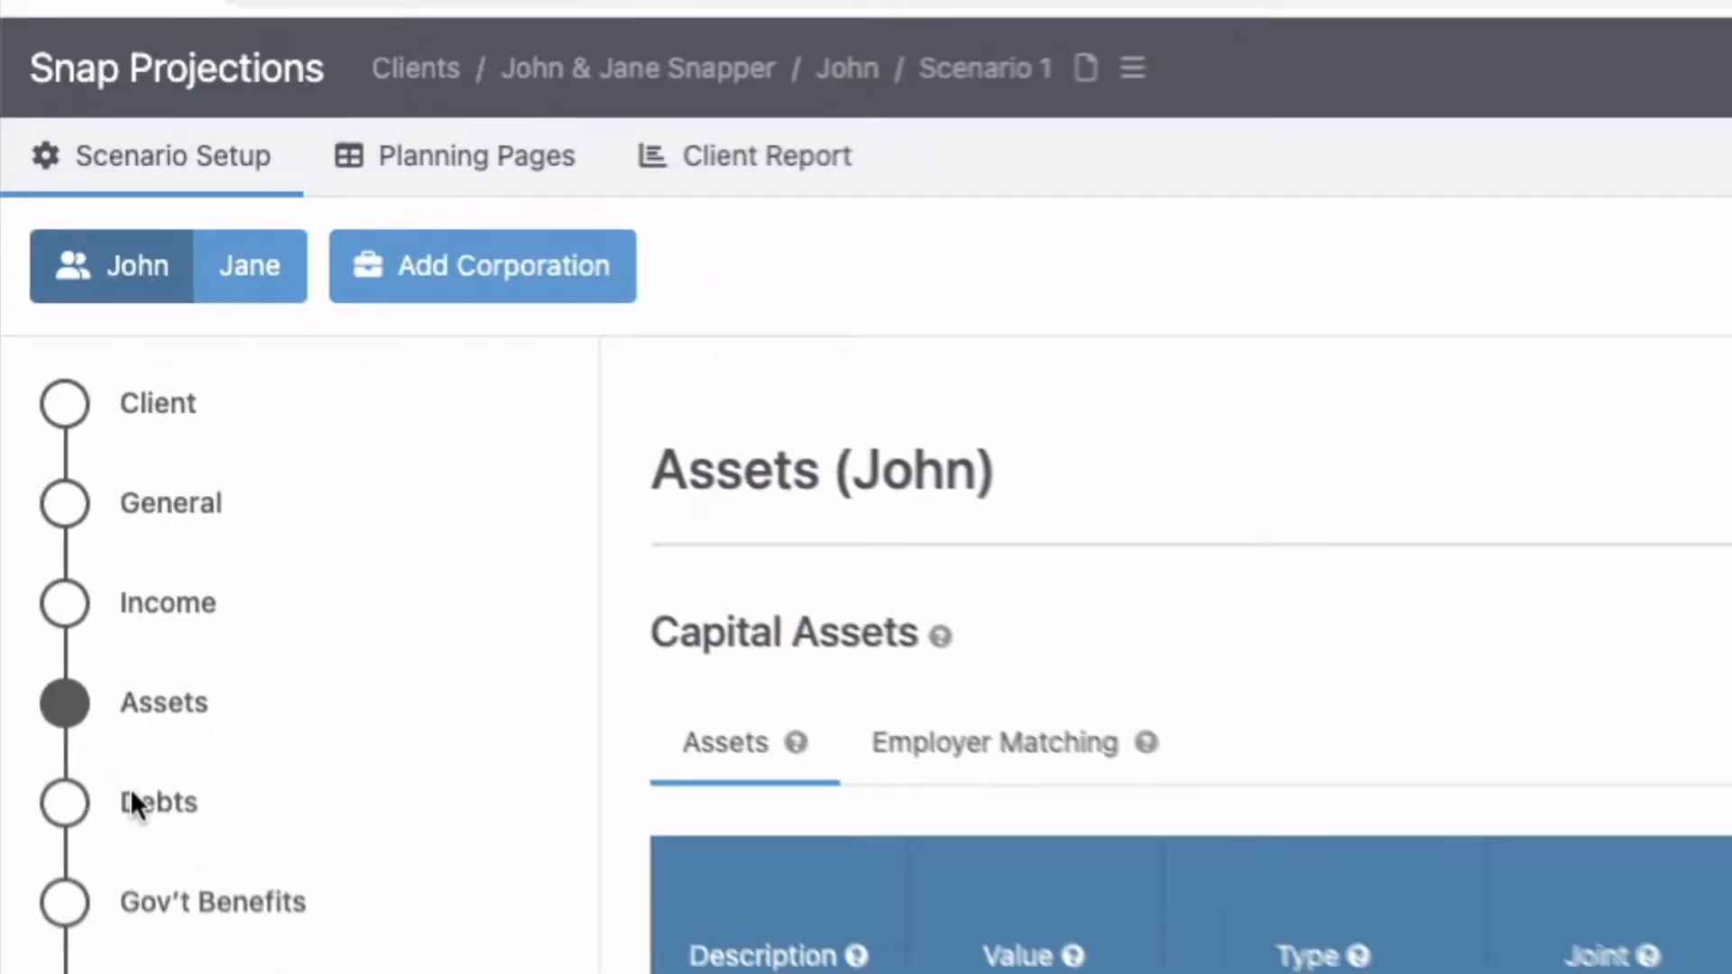
- Look through the primary client's Debts, Gov't Benefits and Portfolio pages, and continue past Tax & Inflation to the Advanced settings
click(153, 913)
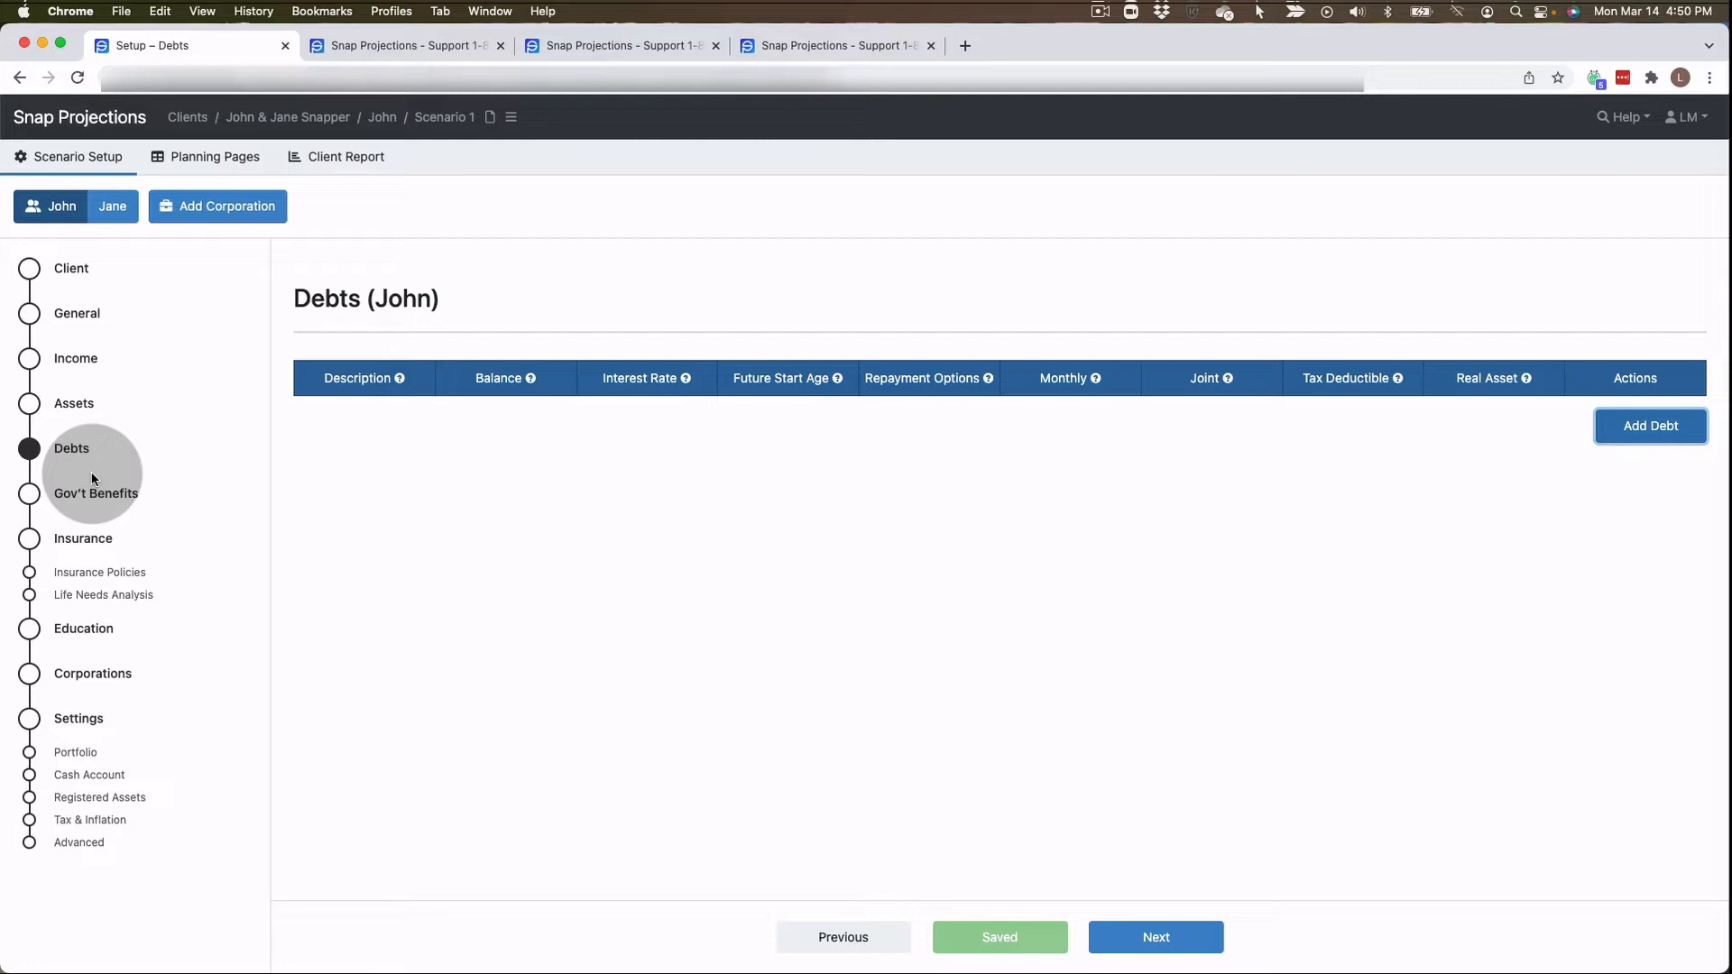
click(1157, 938)
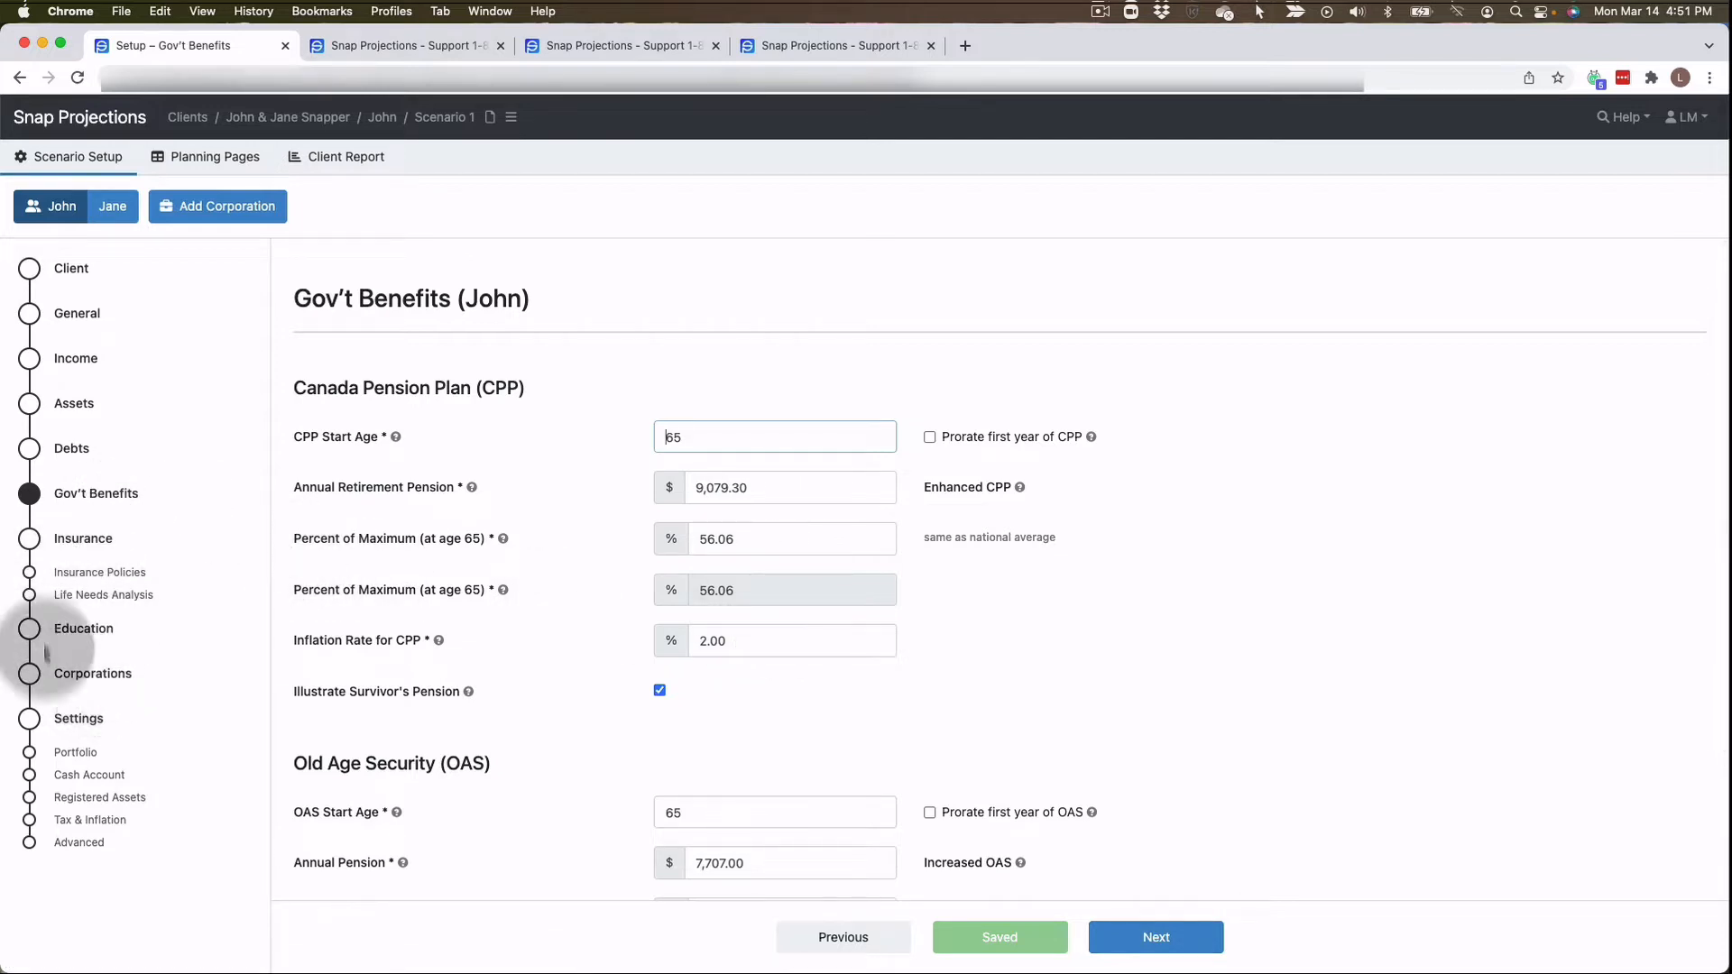
click(75, 721)
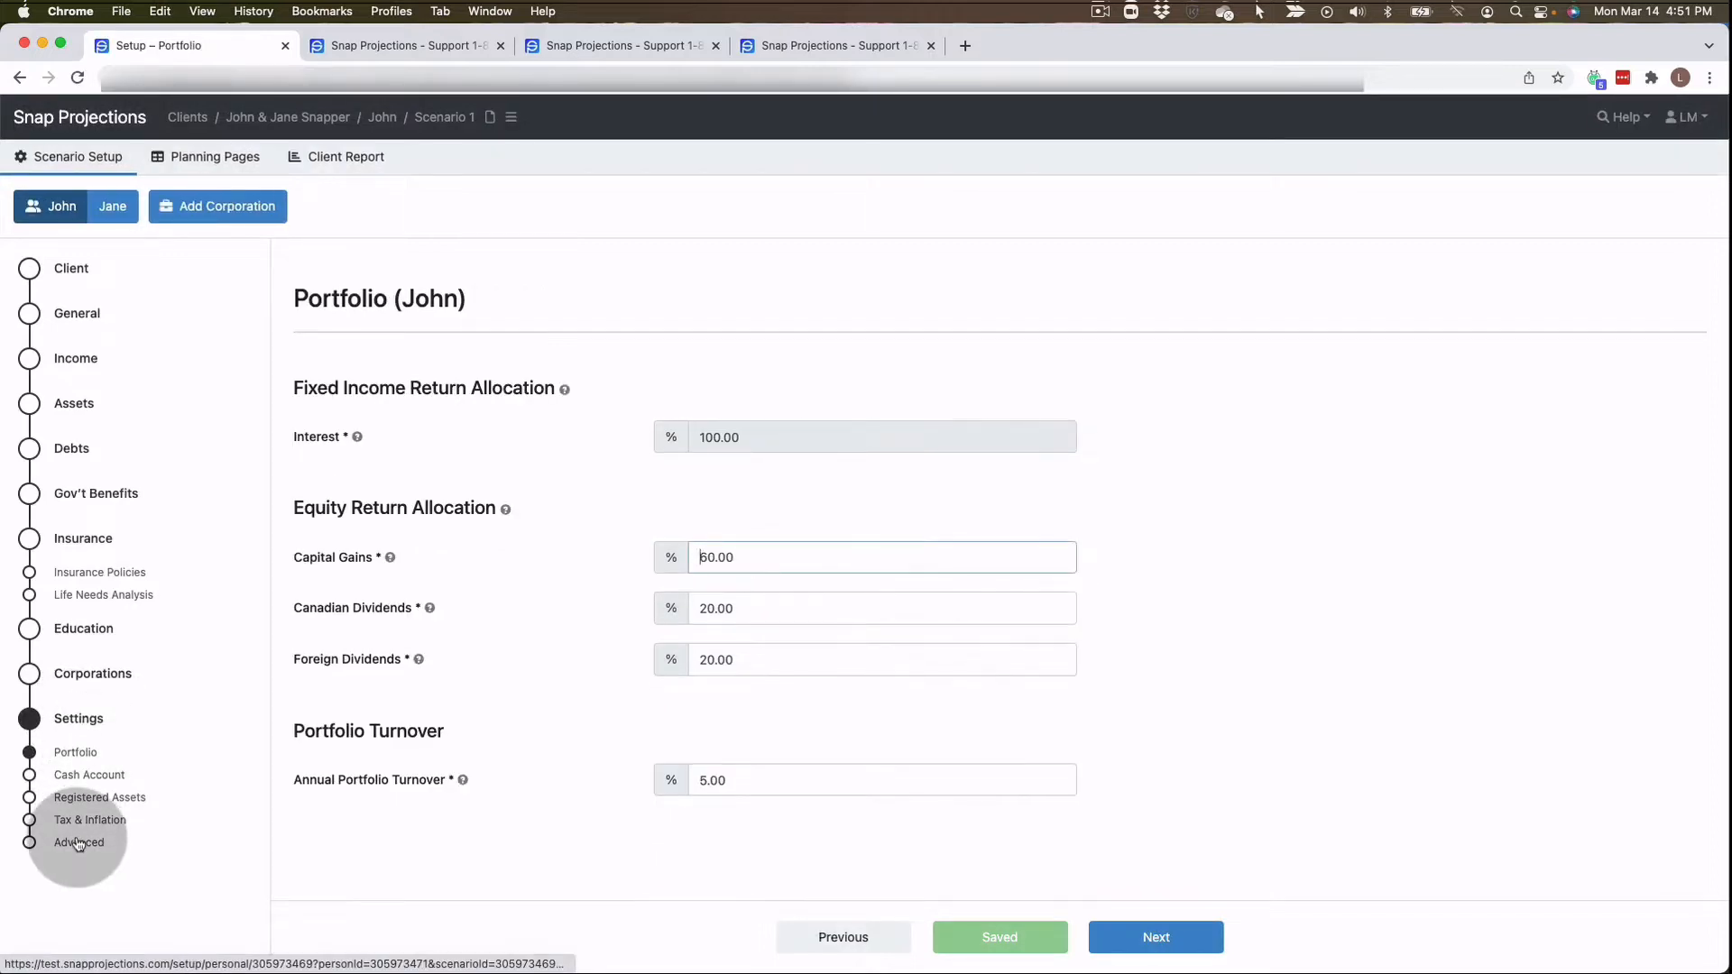
click(80, 797)
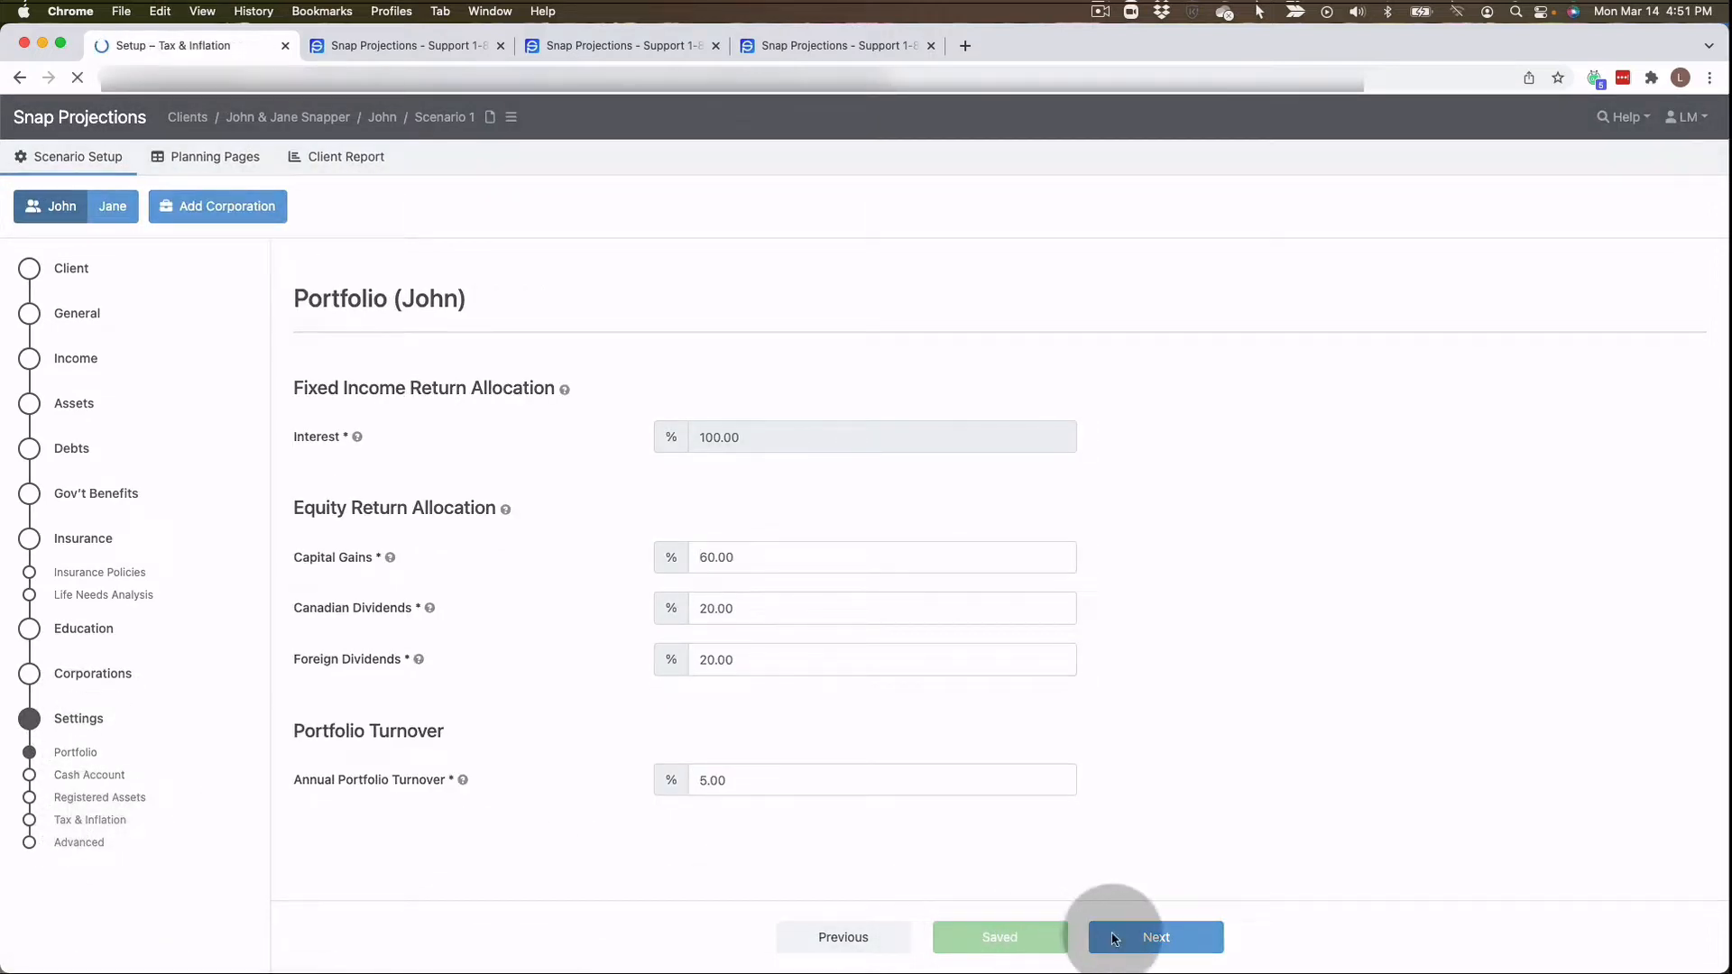
click(1179, 941)
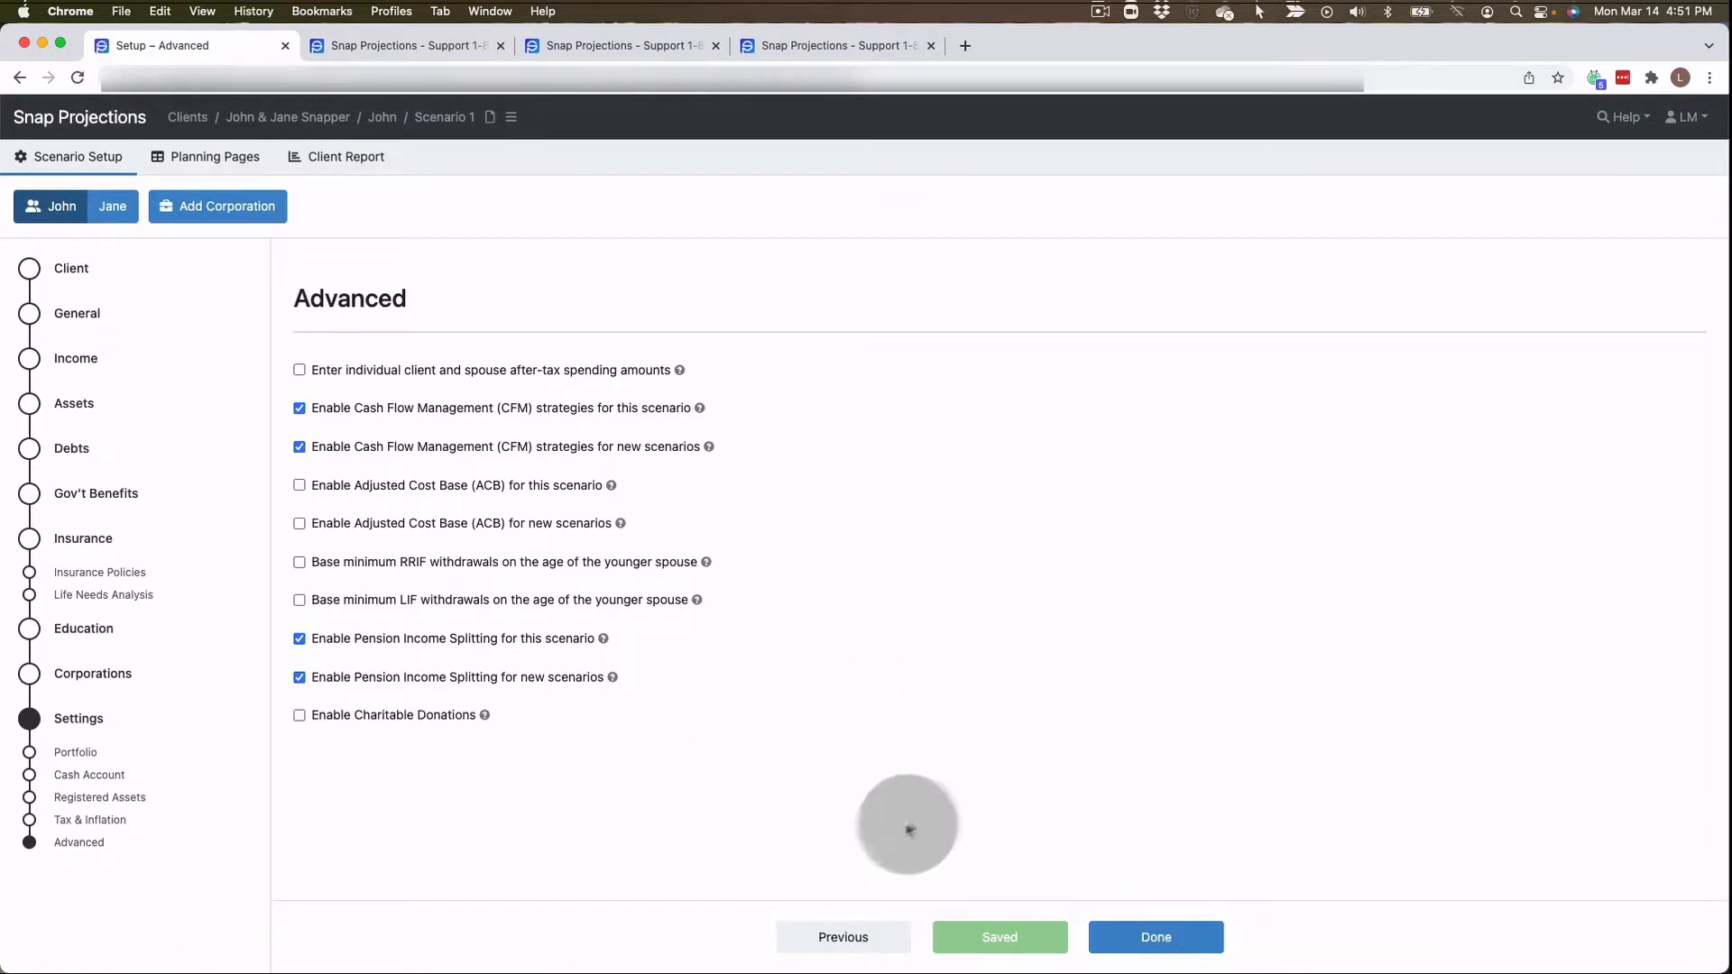
- Finish the scenario setup to reach the planning pages, and return to the primary client's Debts setup page
click(1142, 937)
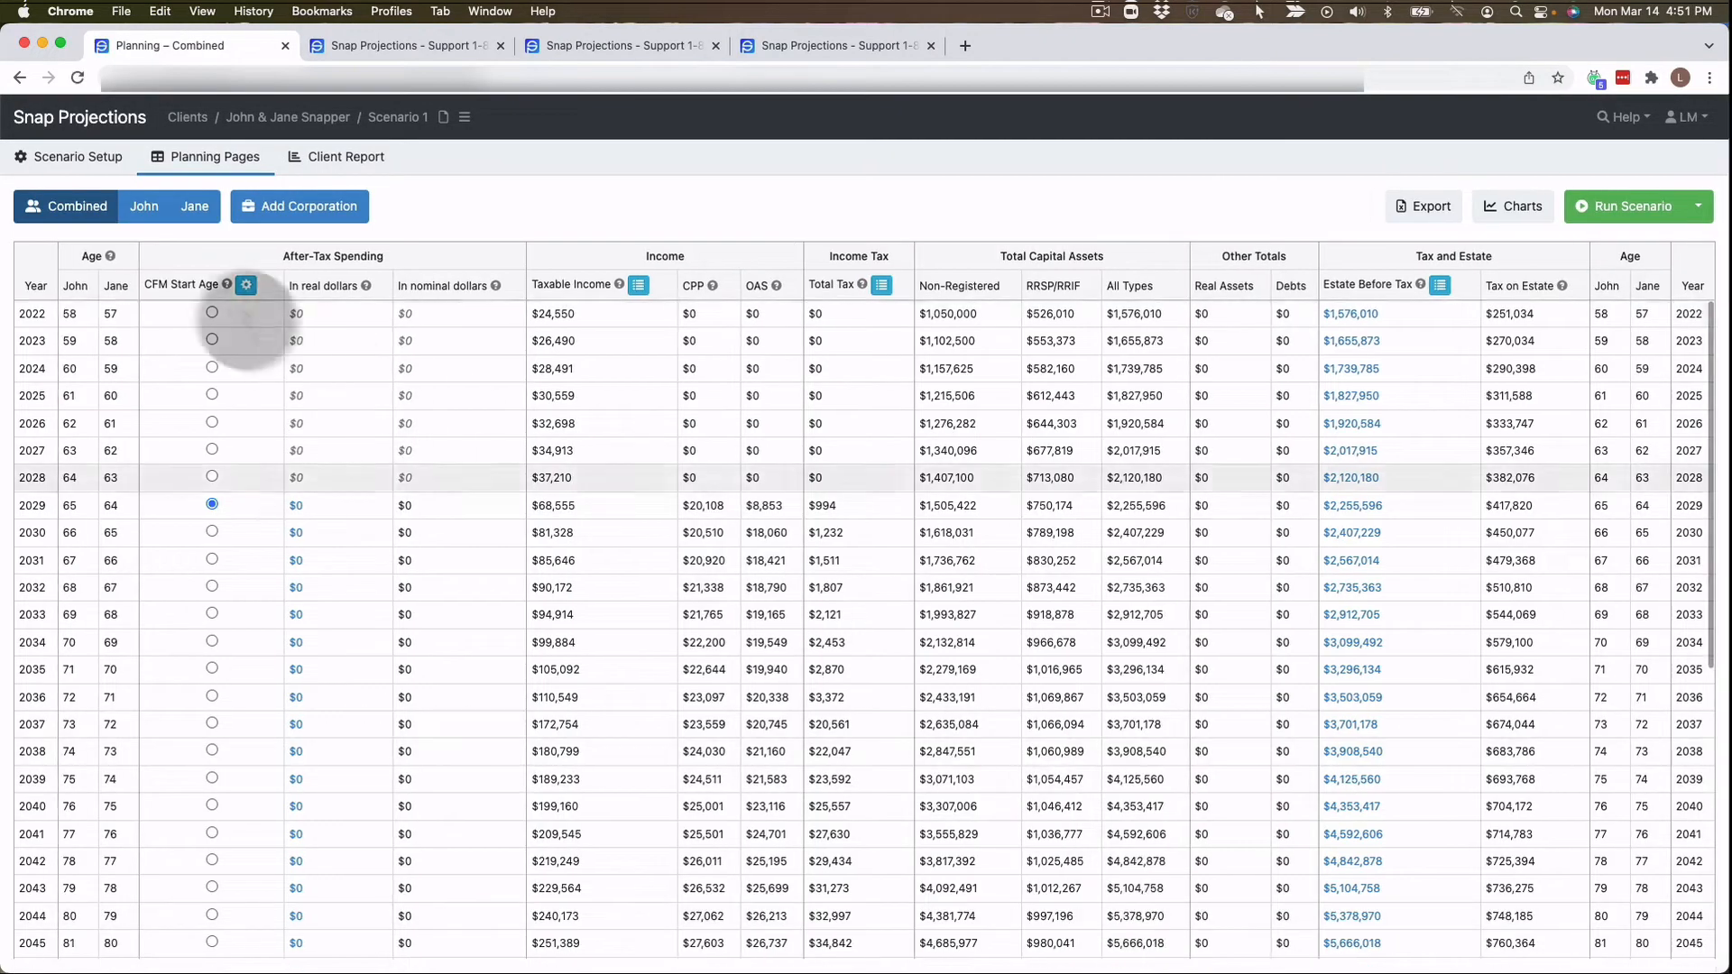
click(89, 161)
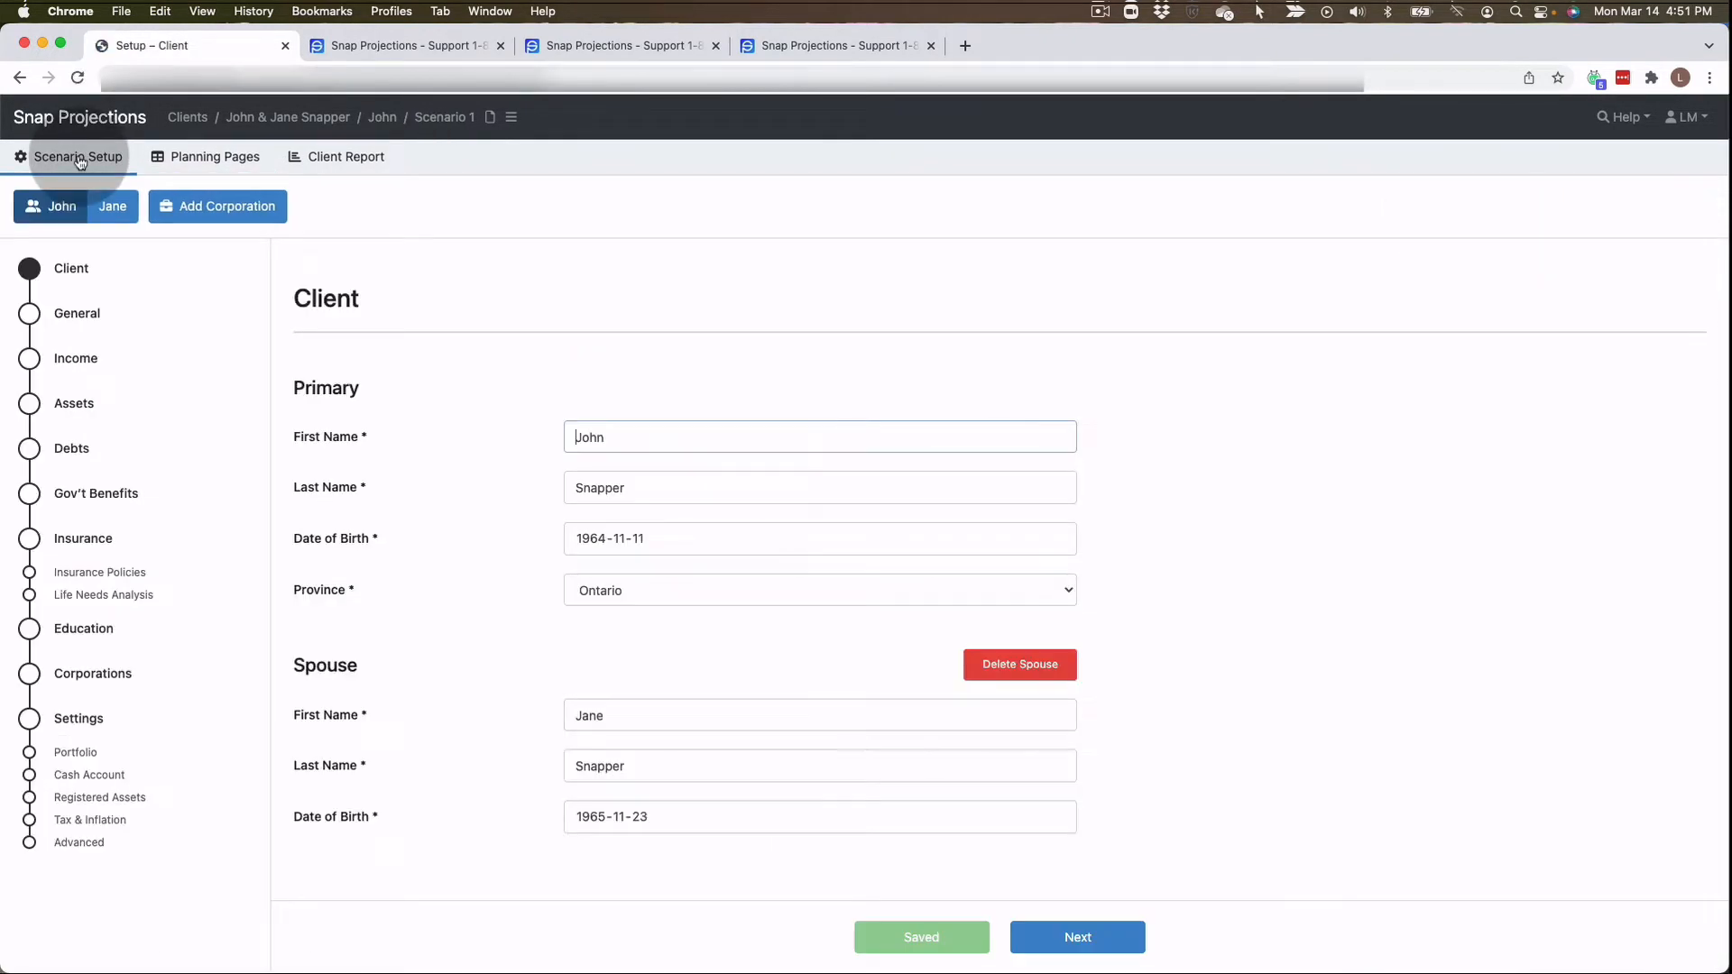
click(77, 447)
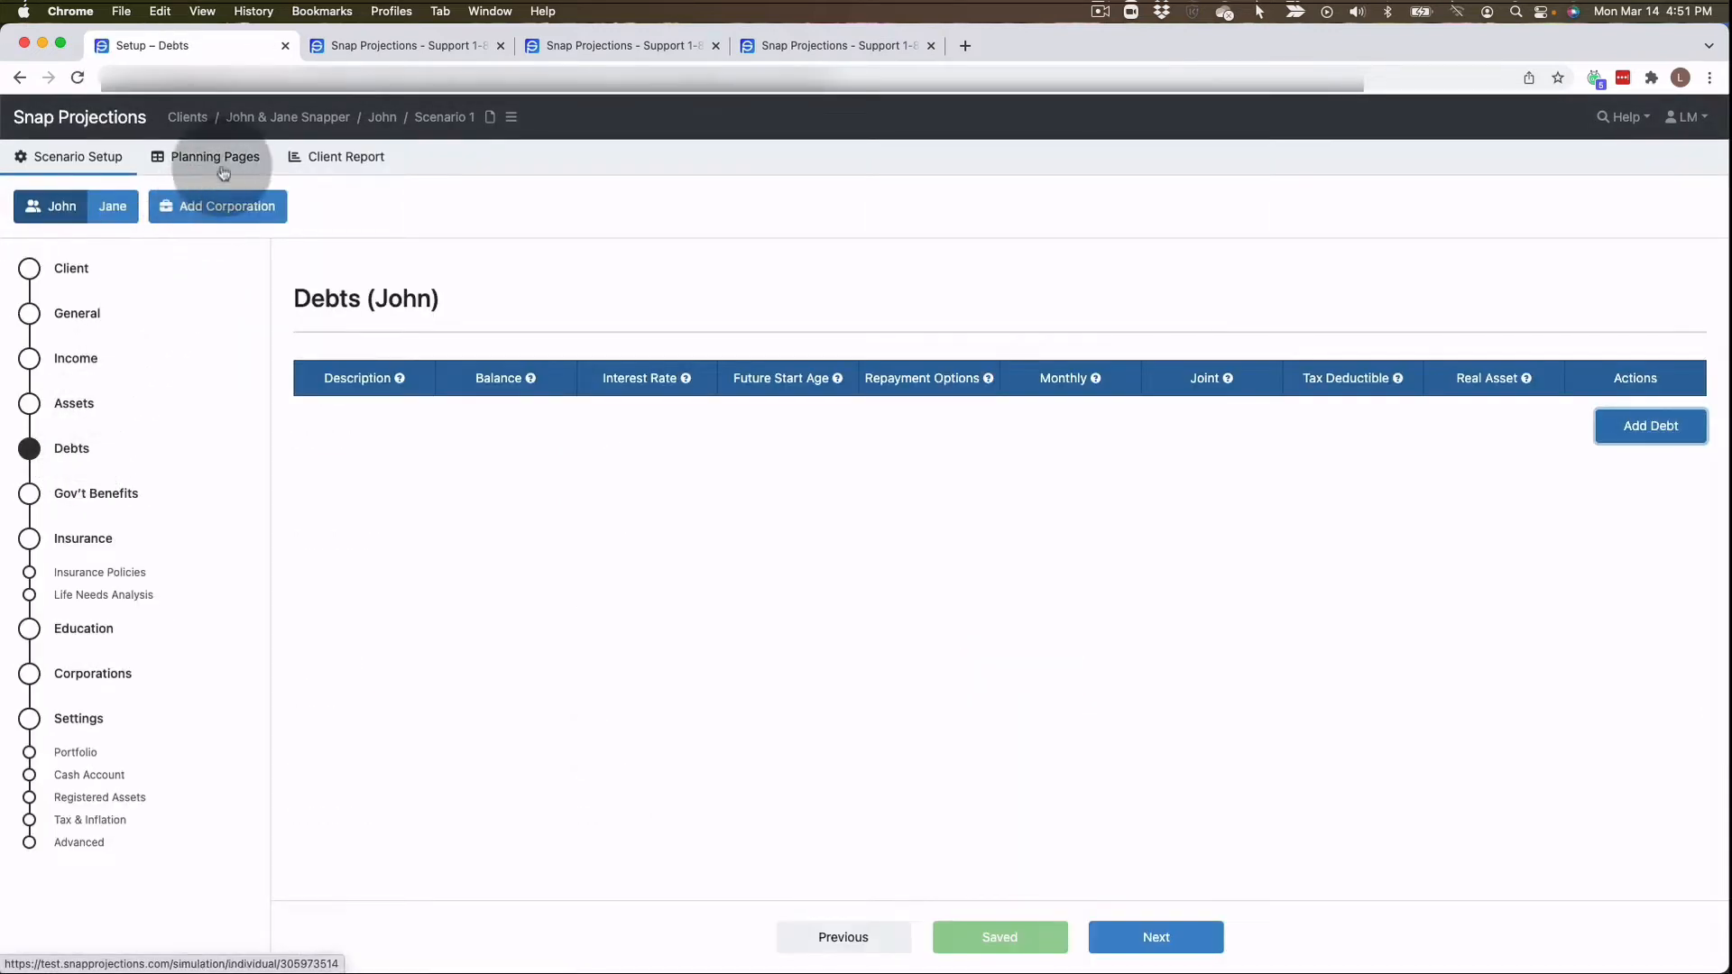
- View the primary client's and the spouse's individual planning pages, and return to the combined planning page
click(217, 158)
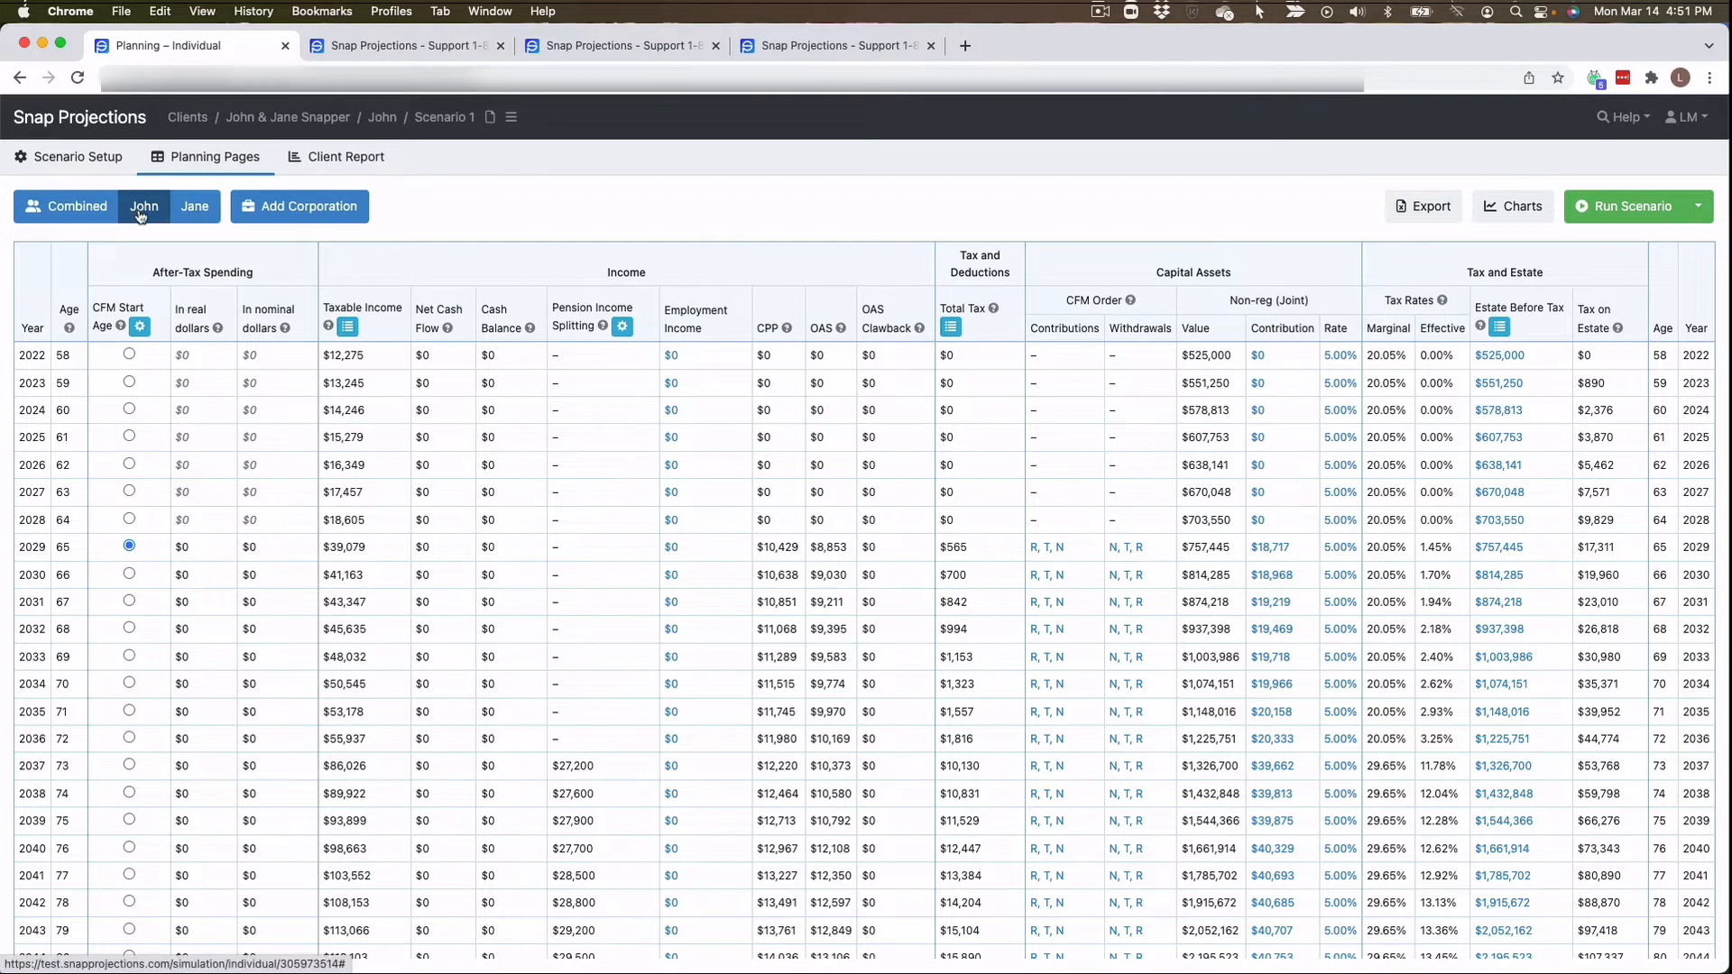
click(198, 211)
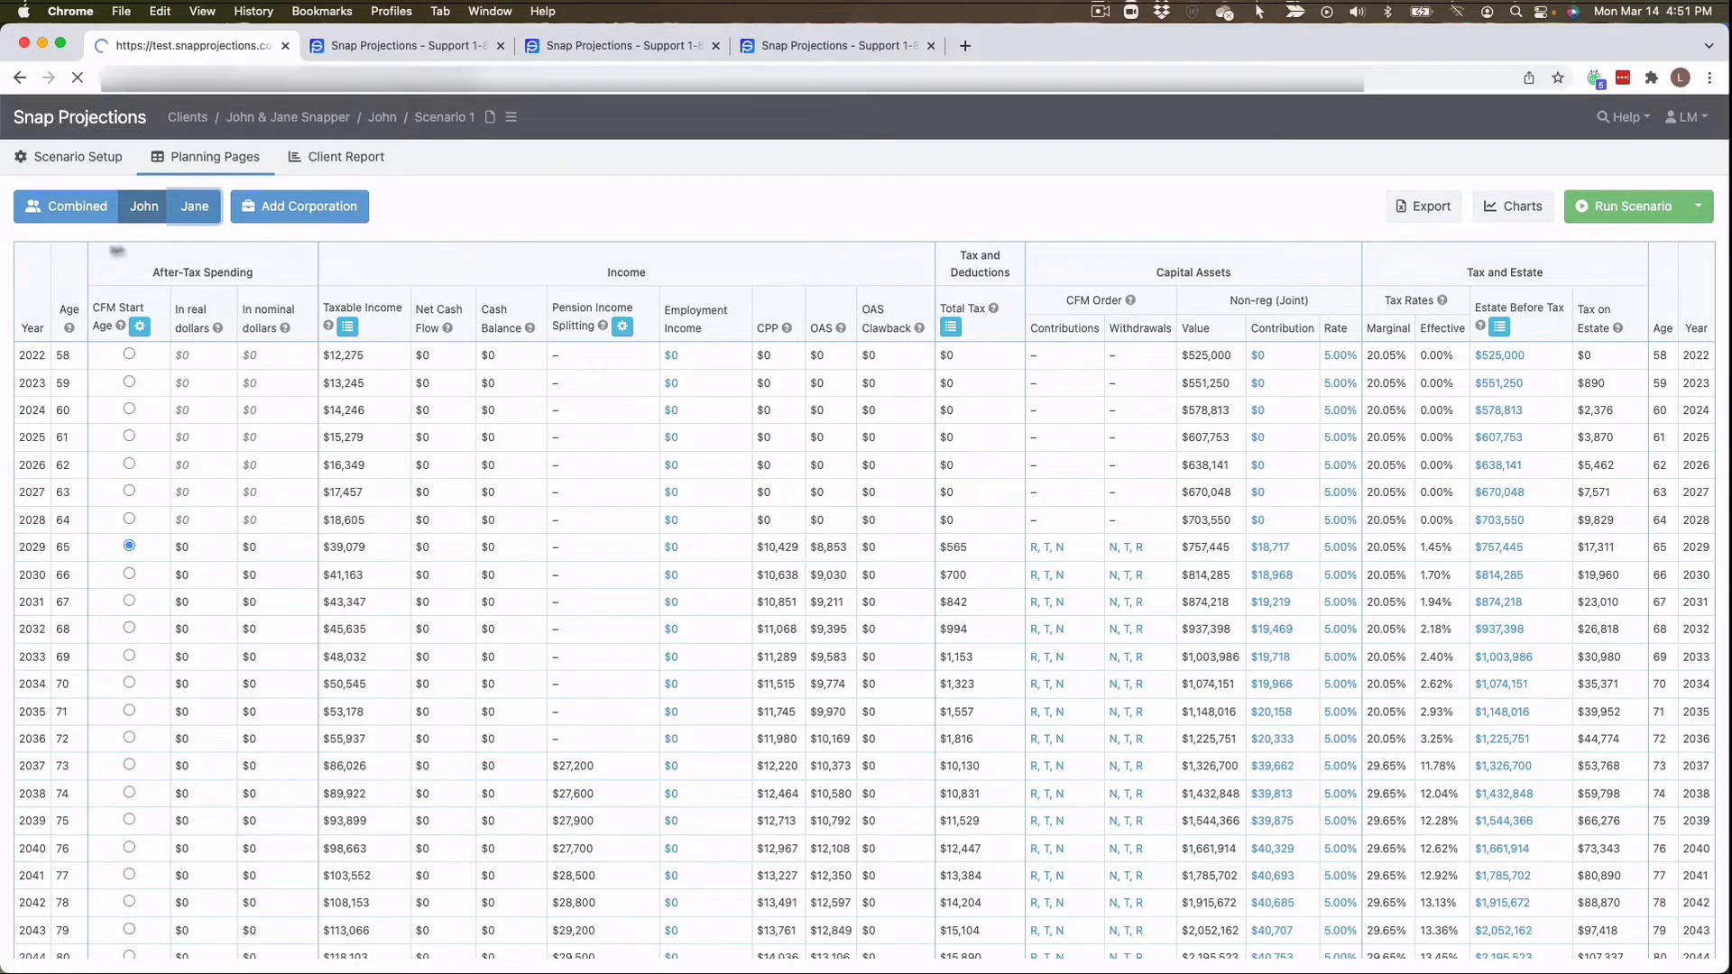
click(75, 209)
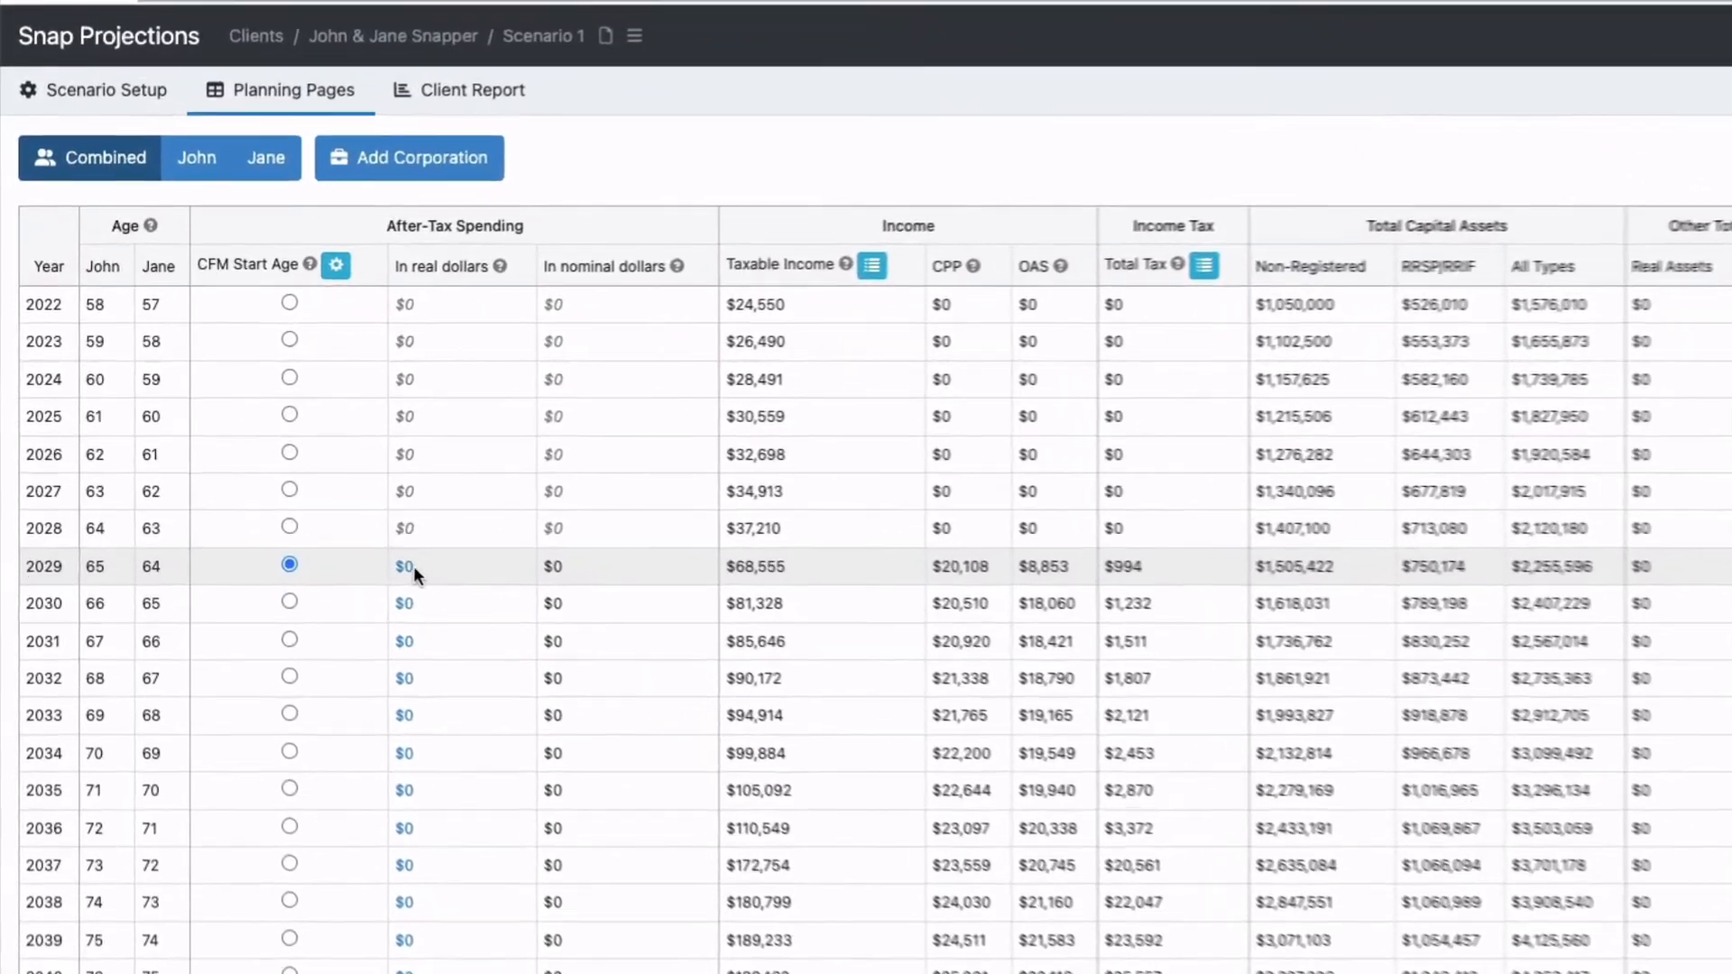
- Set the 2029 after-tax spending in real dollars to $60,000, copied down until age 100, and run the scenario
click(406, 566)
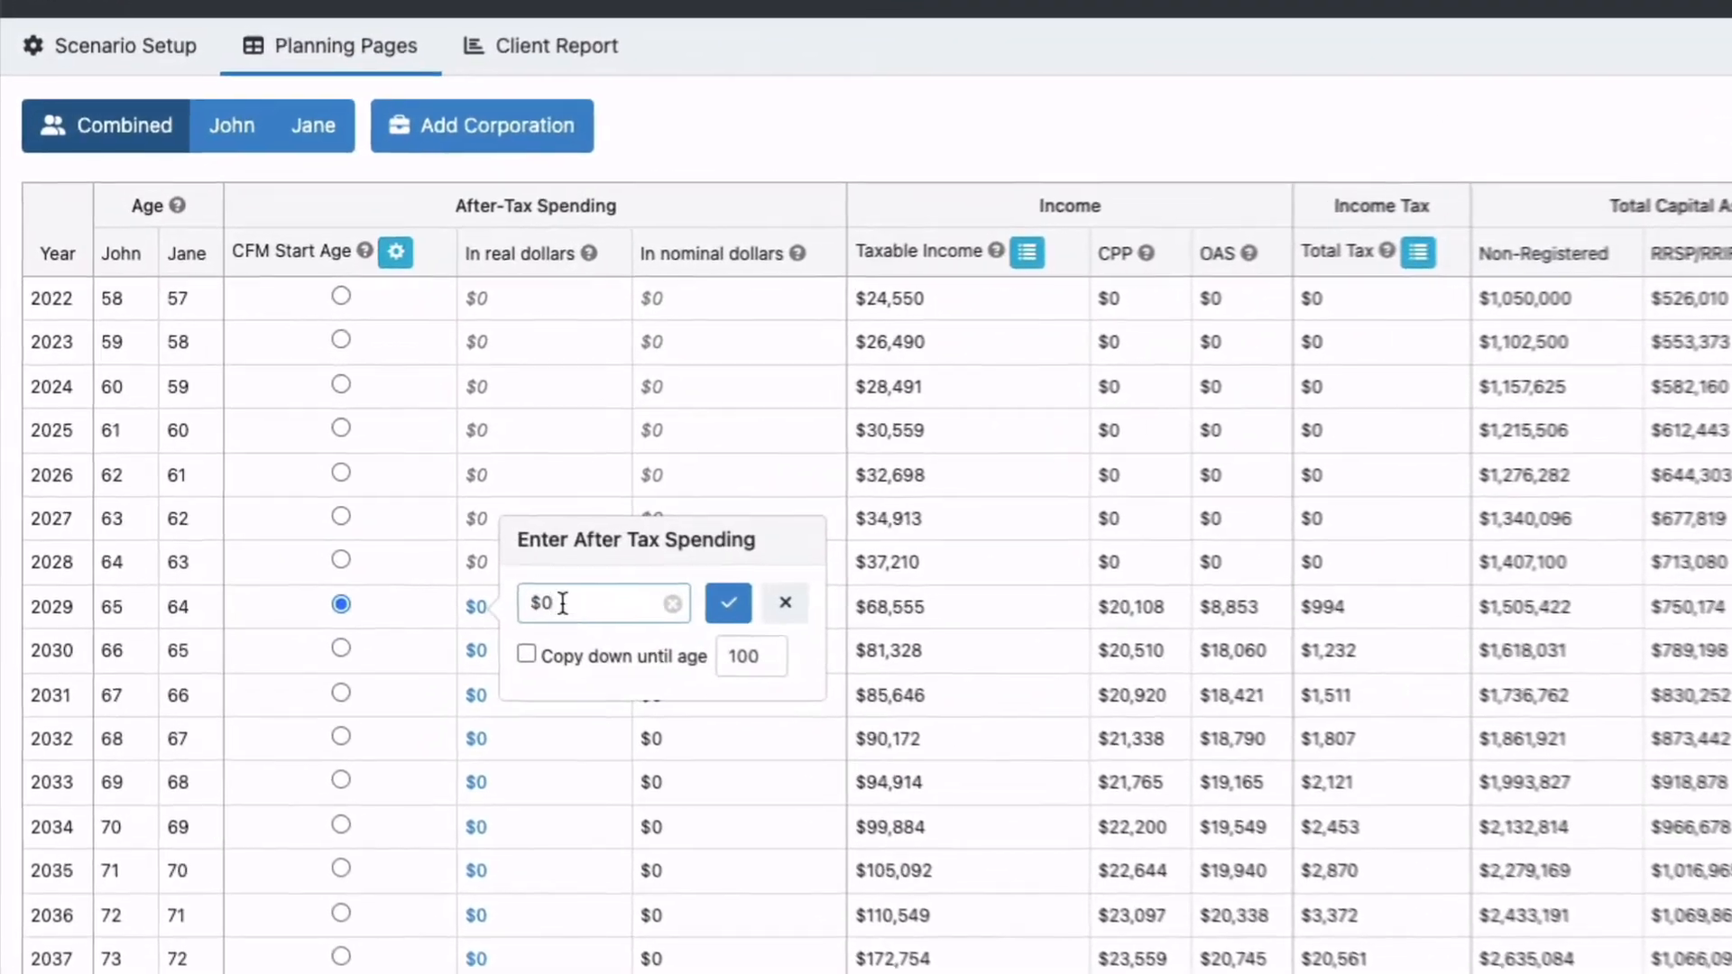
text(60000)
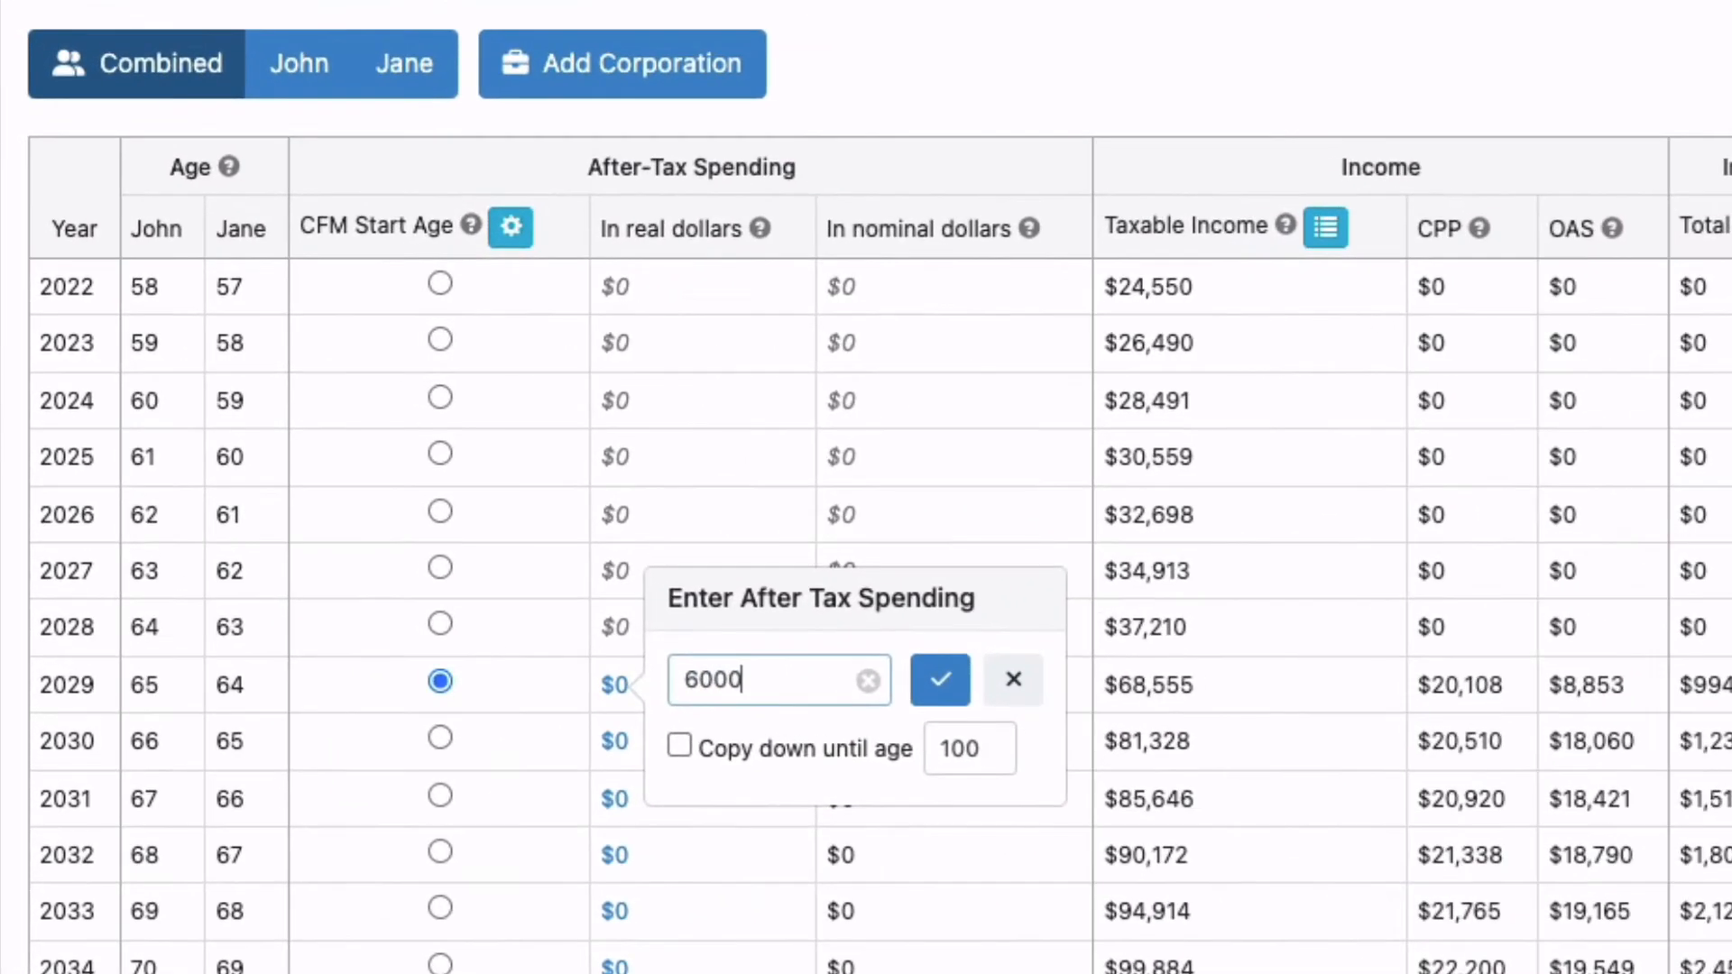
click(681, 747)
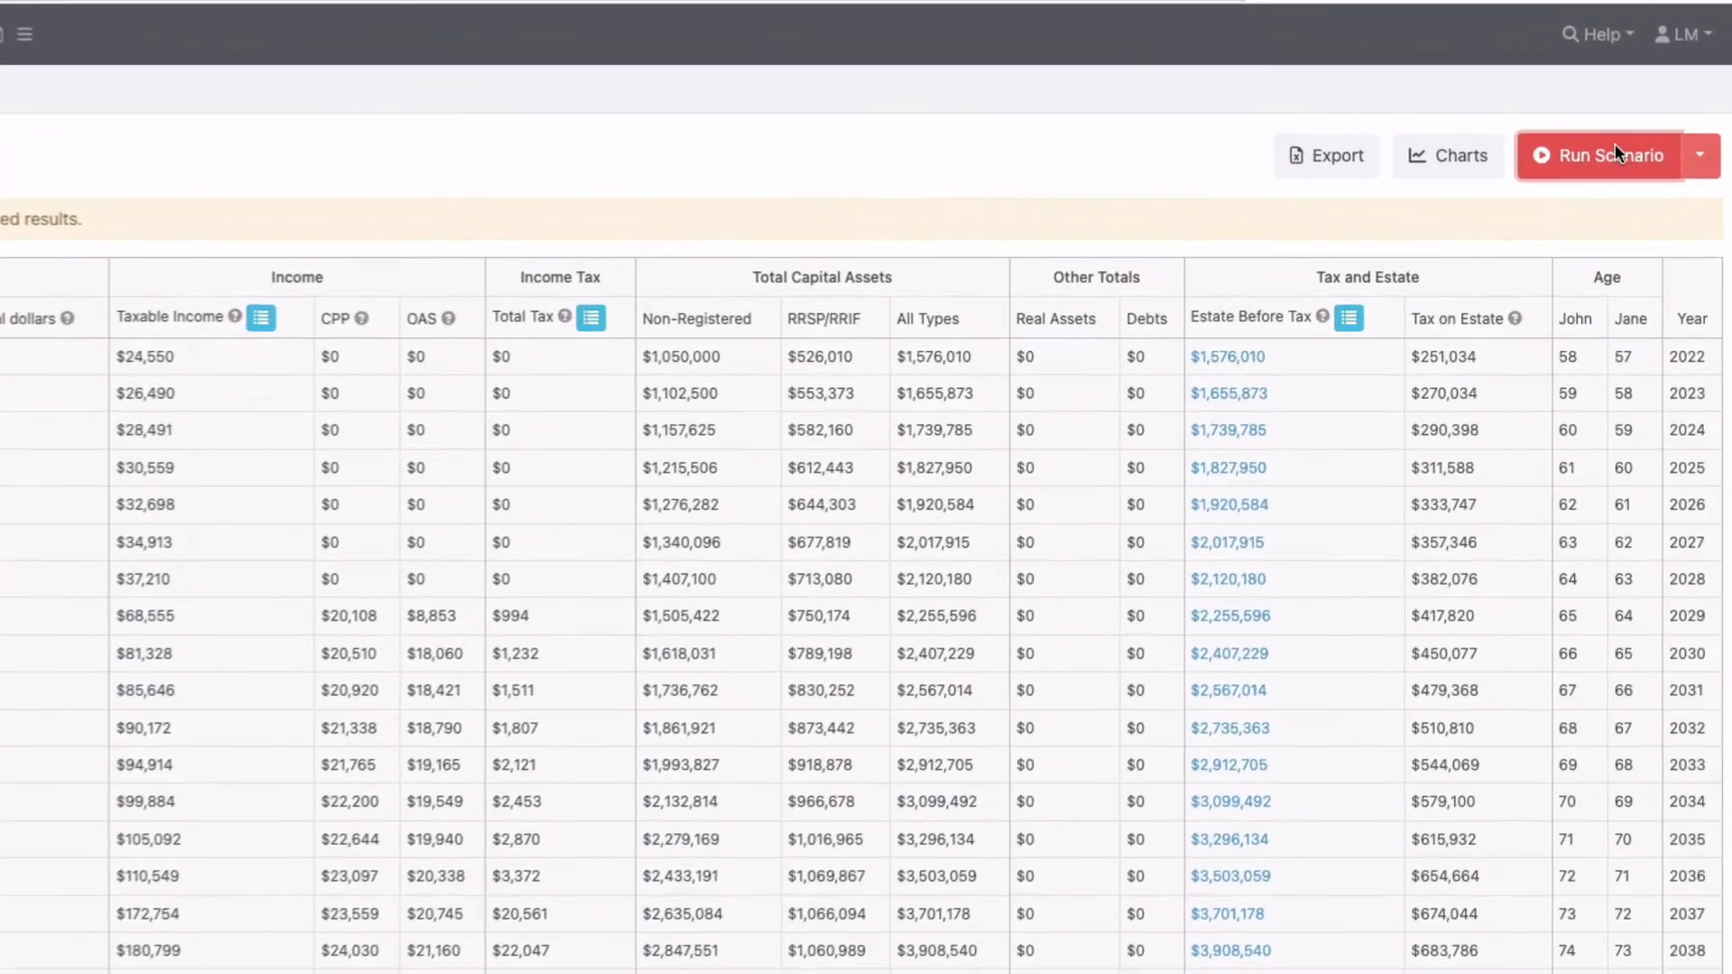
click(1623, 163)
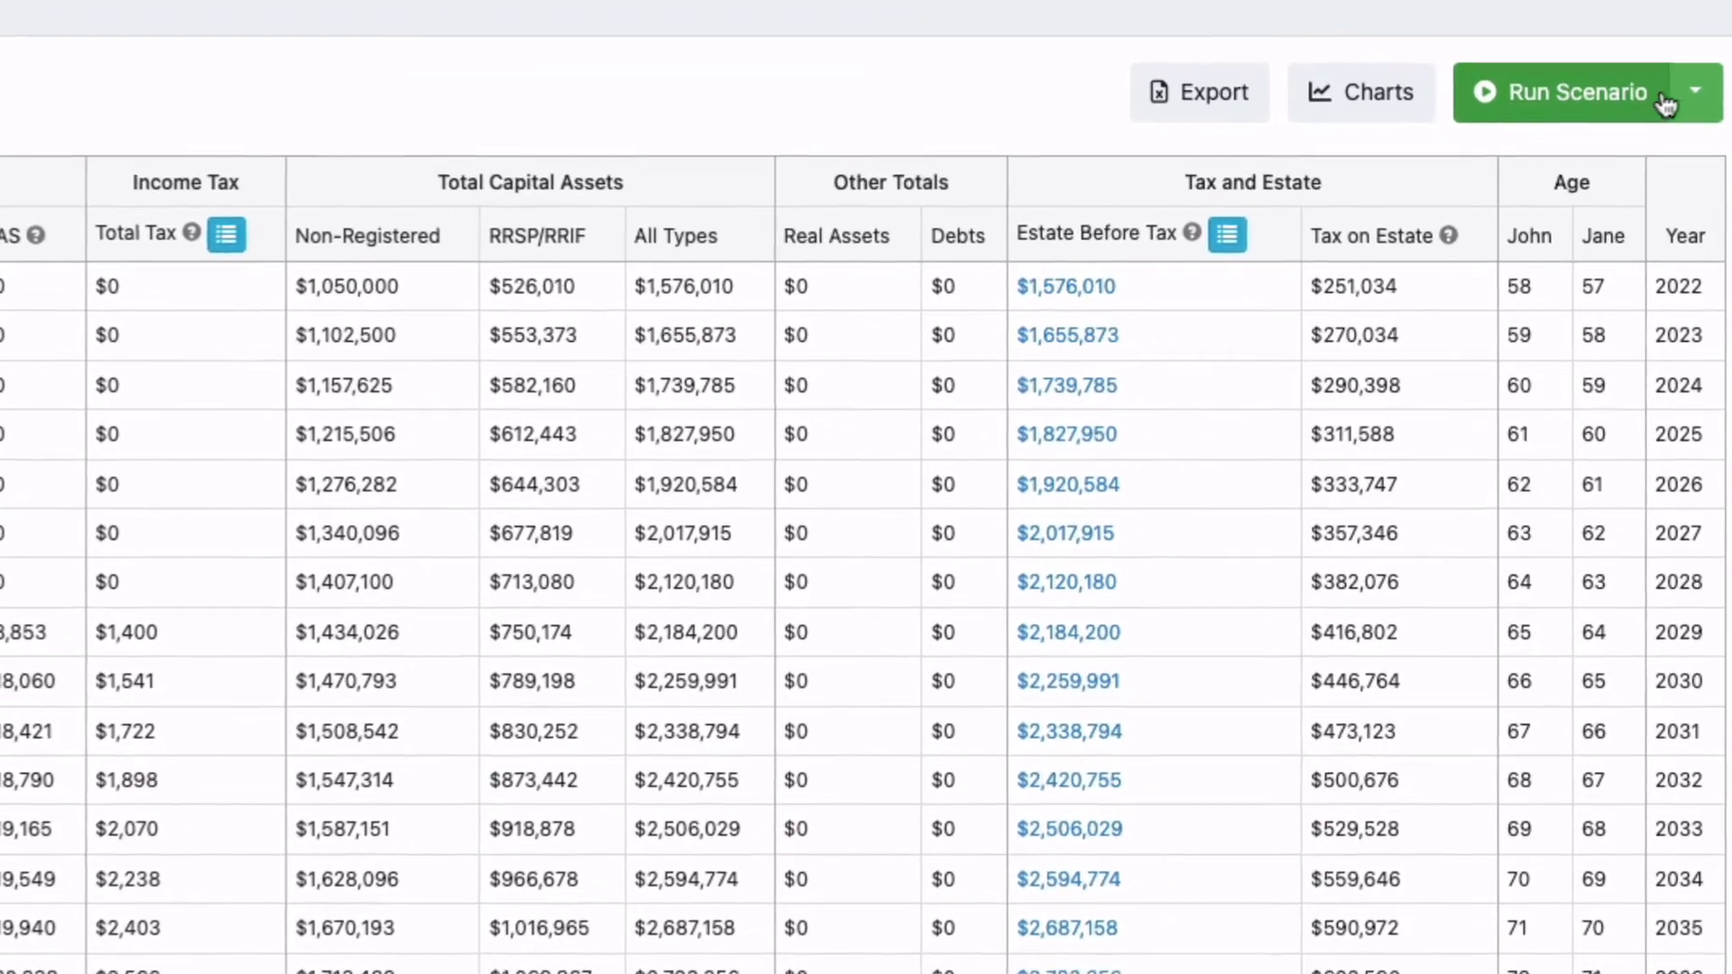
- Look at the additional ways to run the scenario and close the options
click(1696, 100)
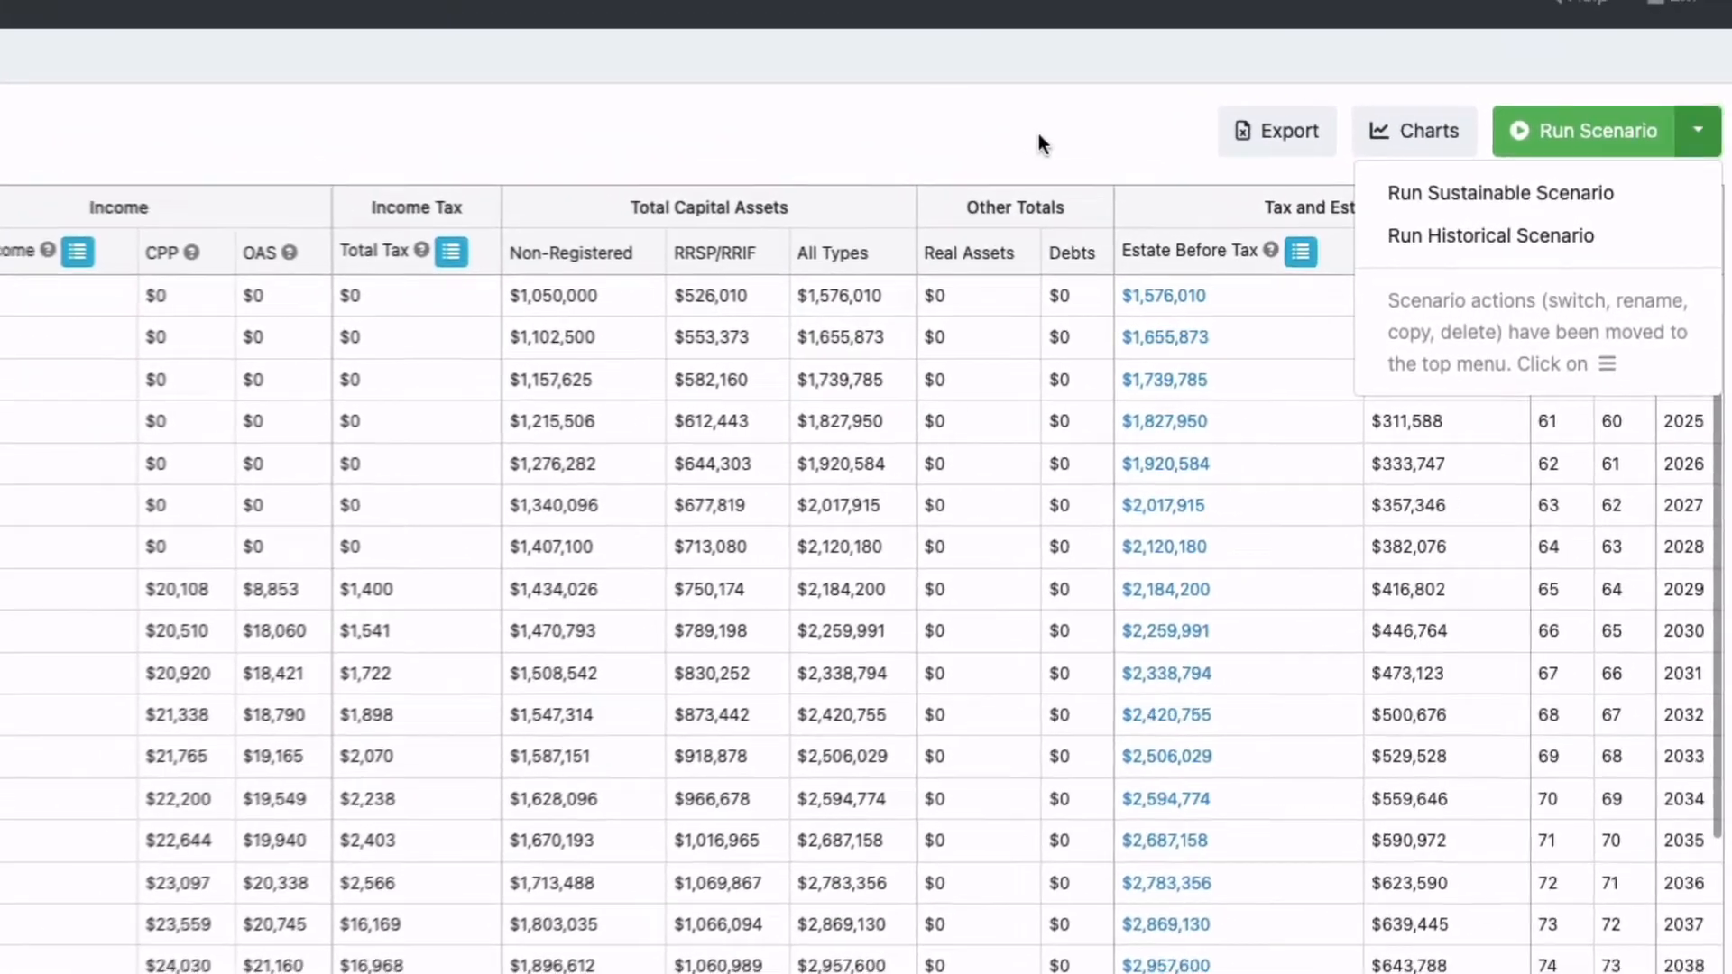
click(898, 103)
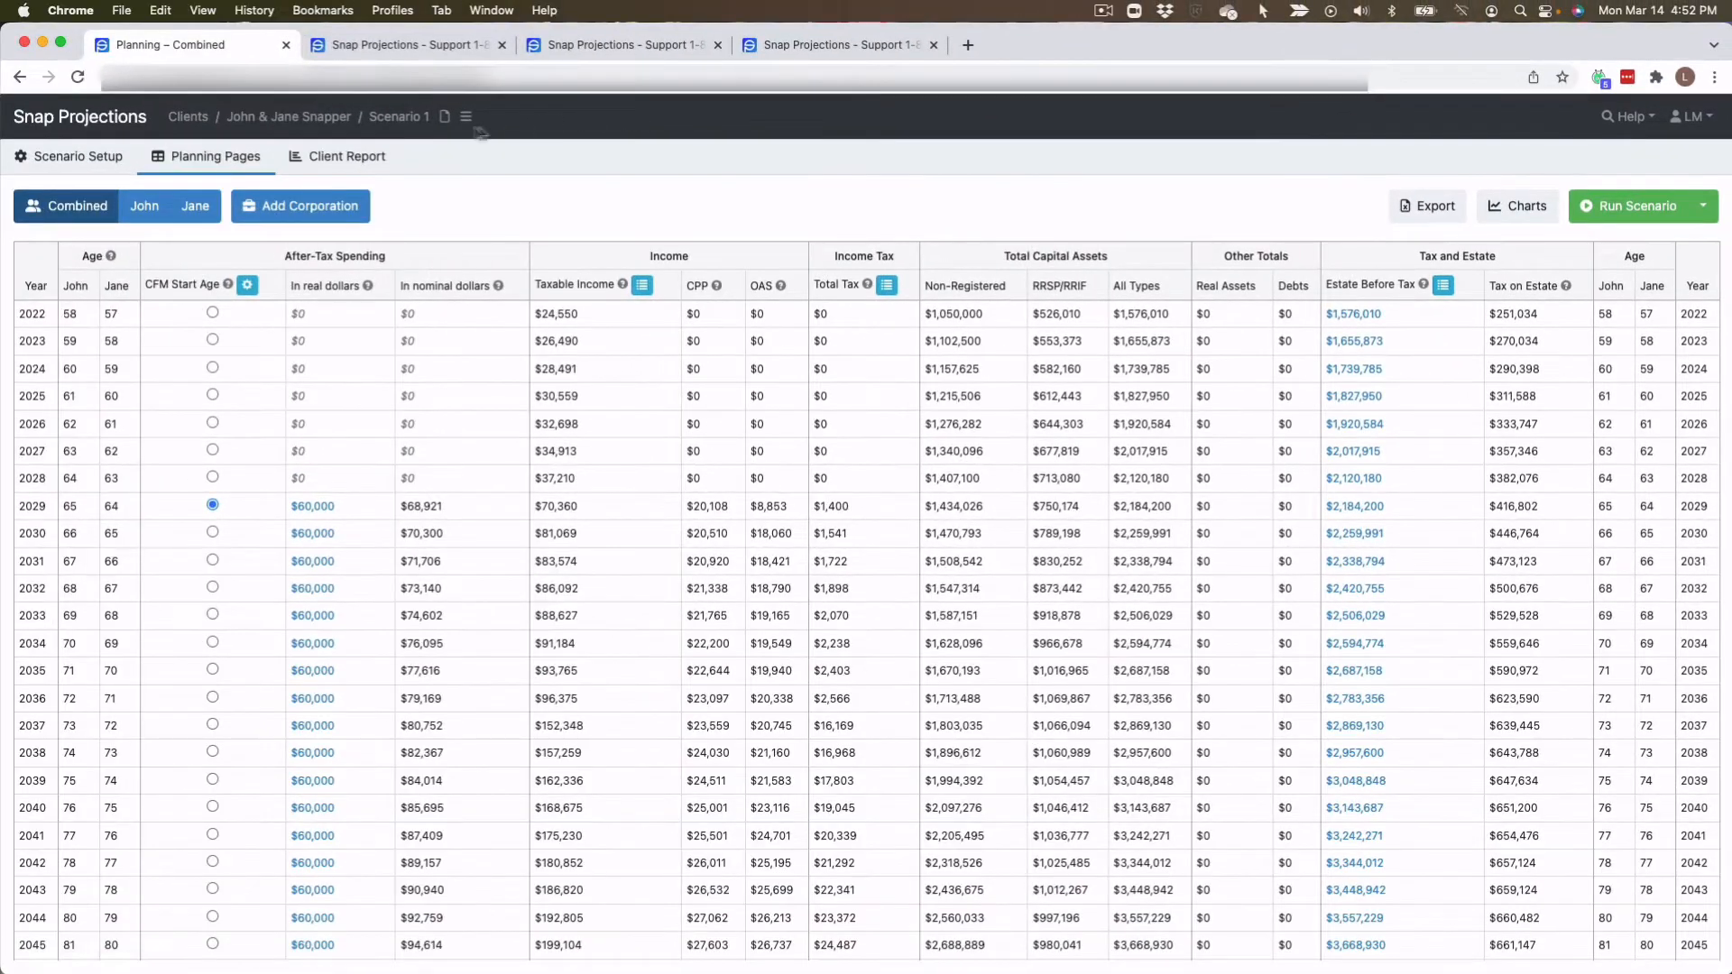
- Copy Scenario 1 and rename the copy Scenario 2
click(465, 120)
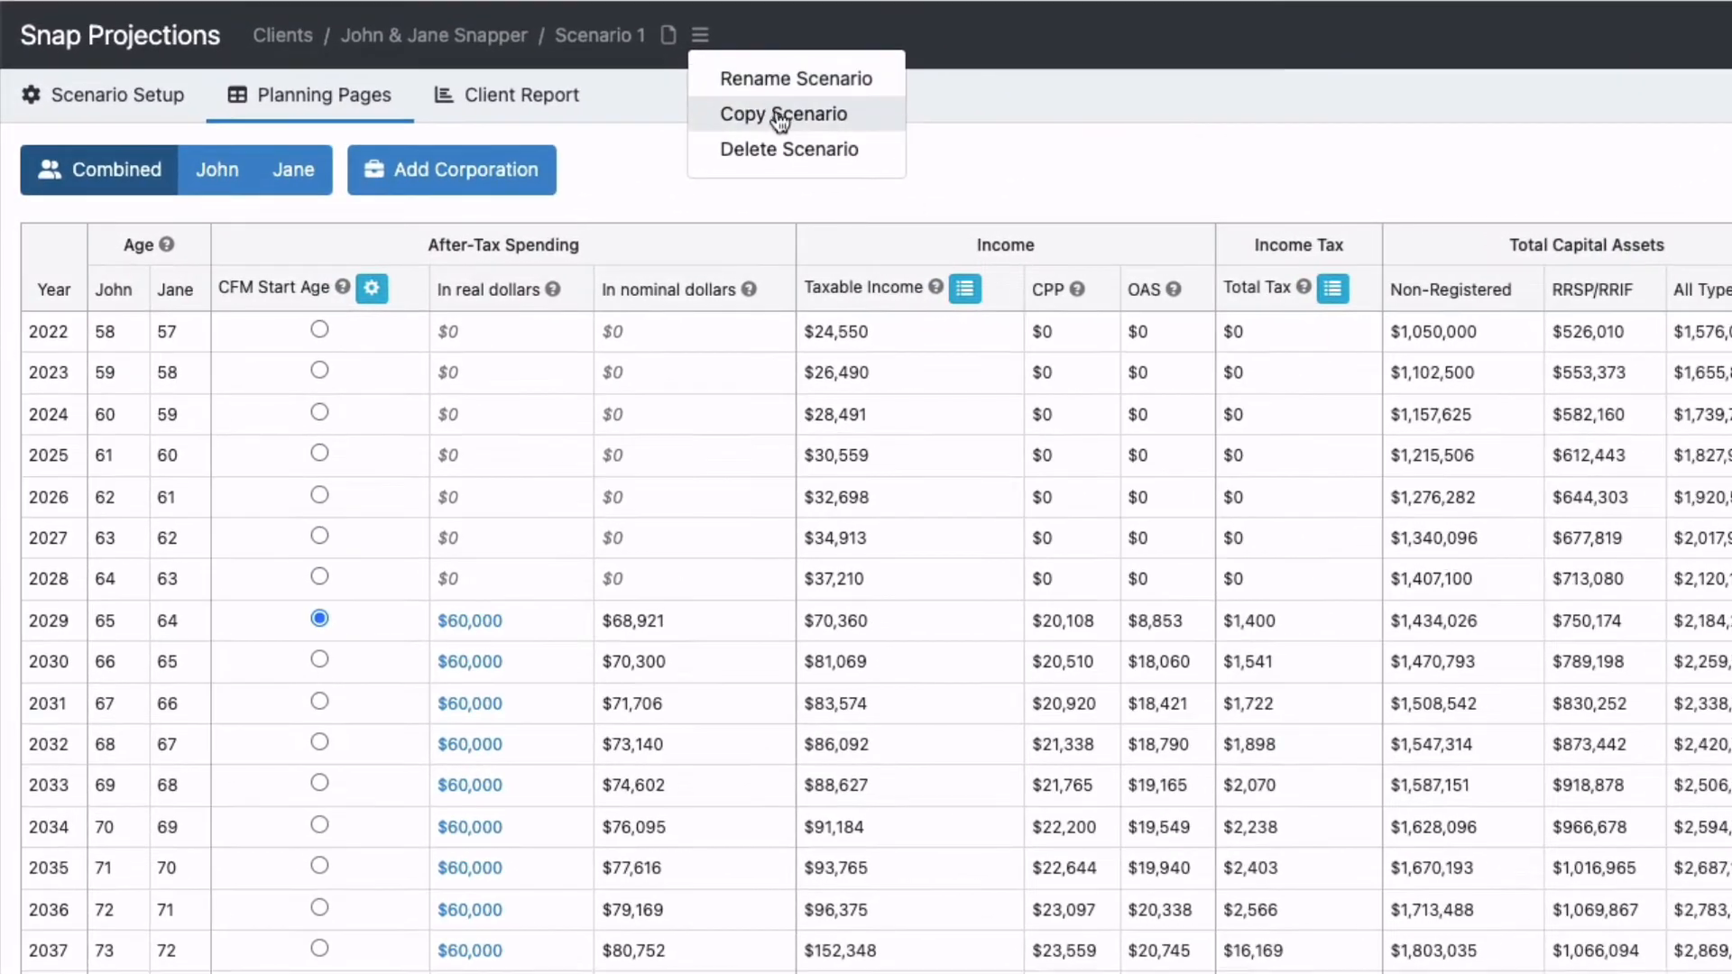
click(745, 125)
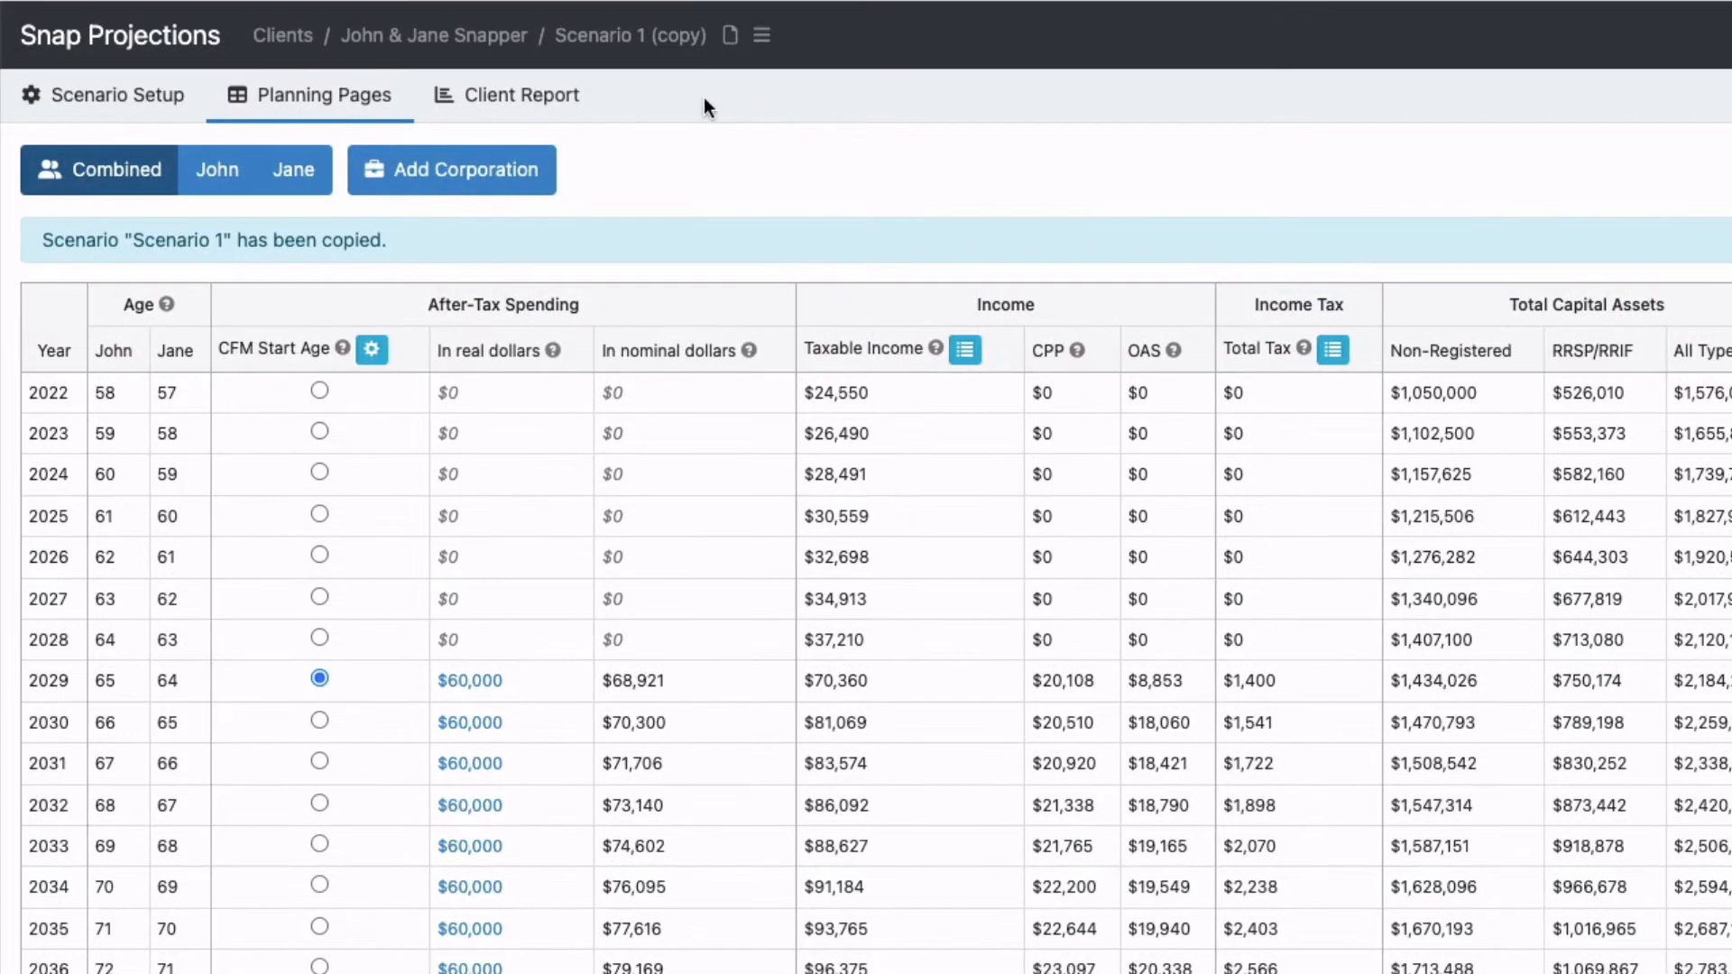
click(619, 39)
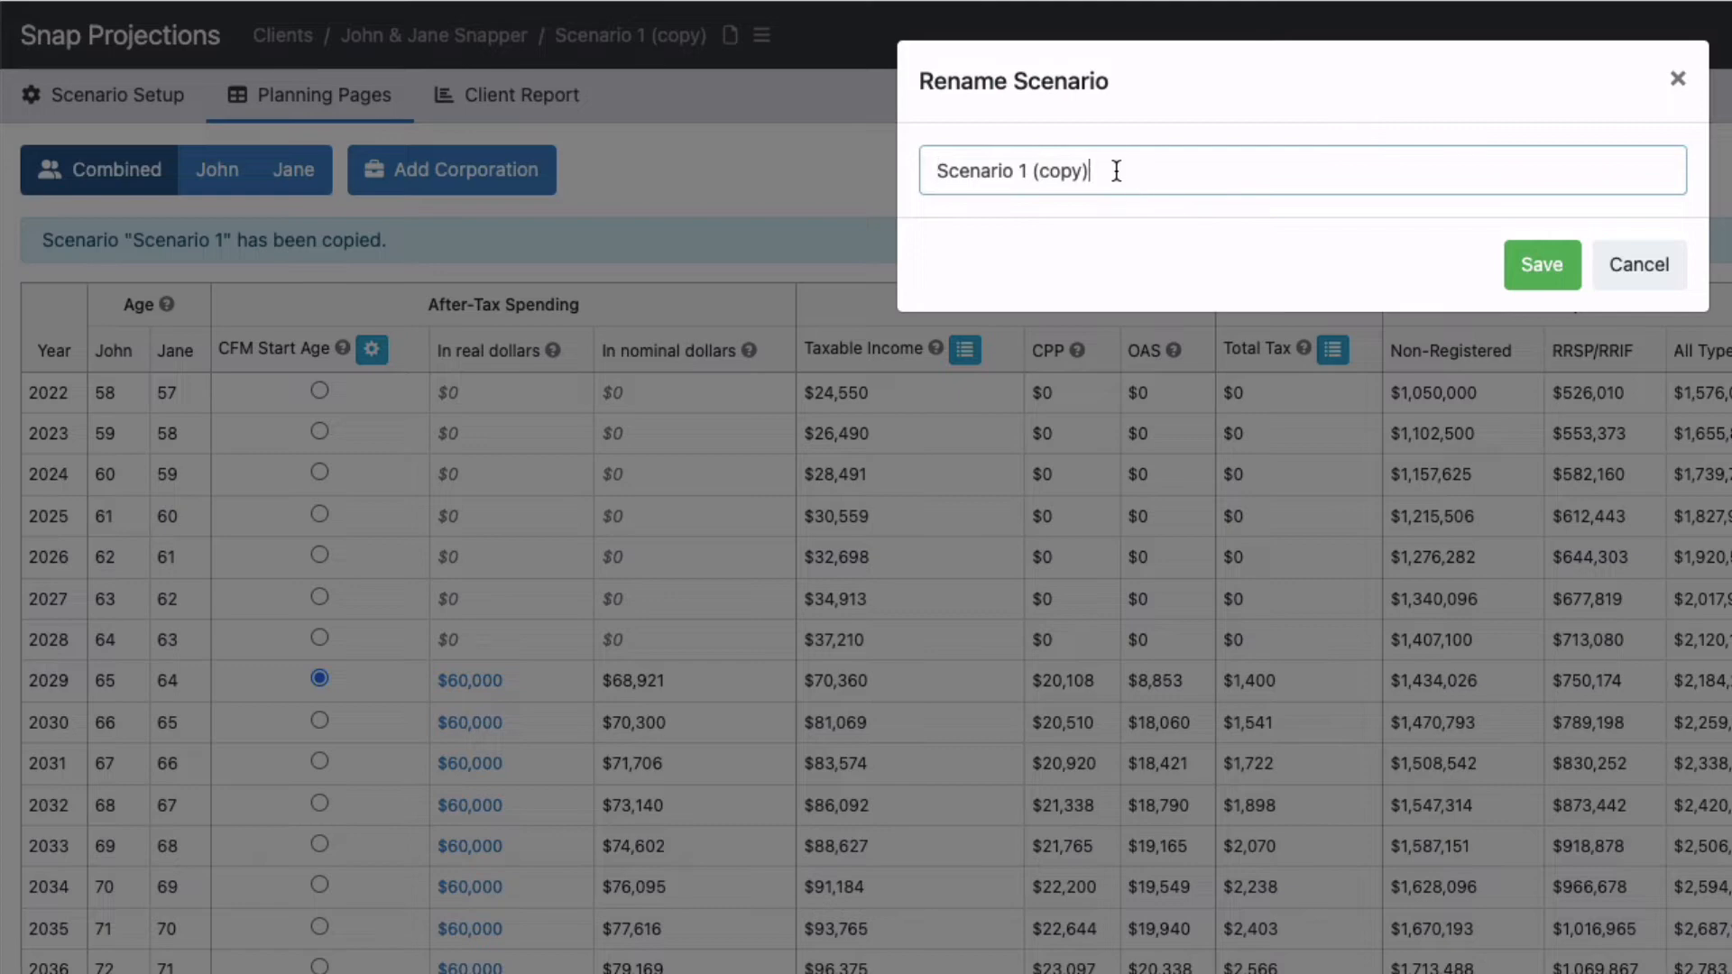
triple_click(1111, 168)
click(1110, 169)
text(2)
key(Return)
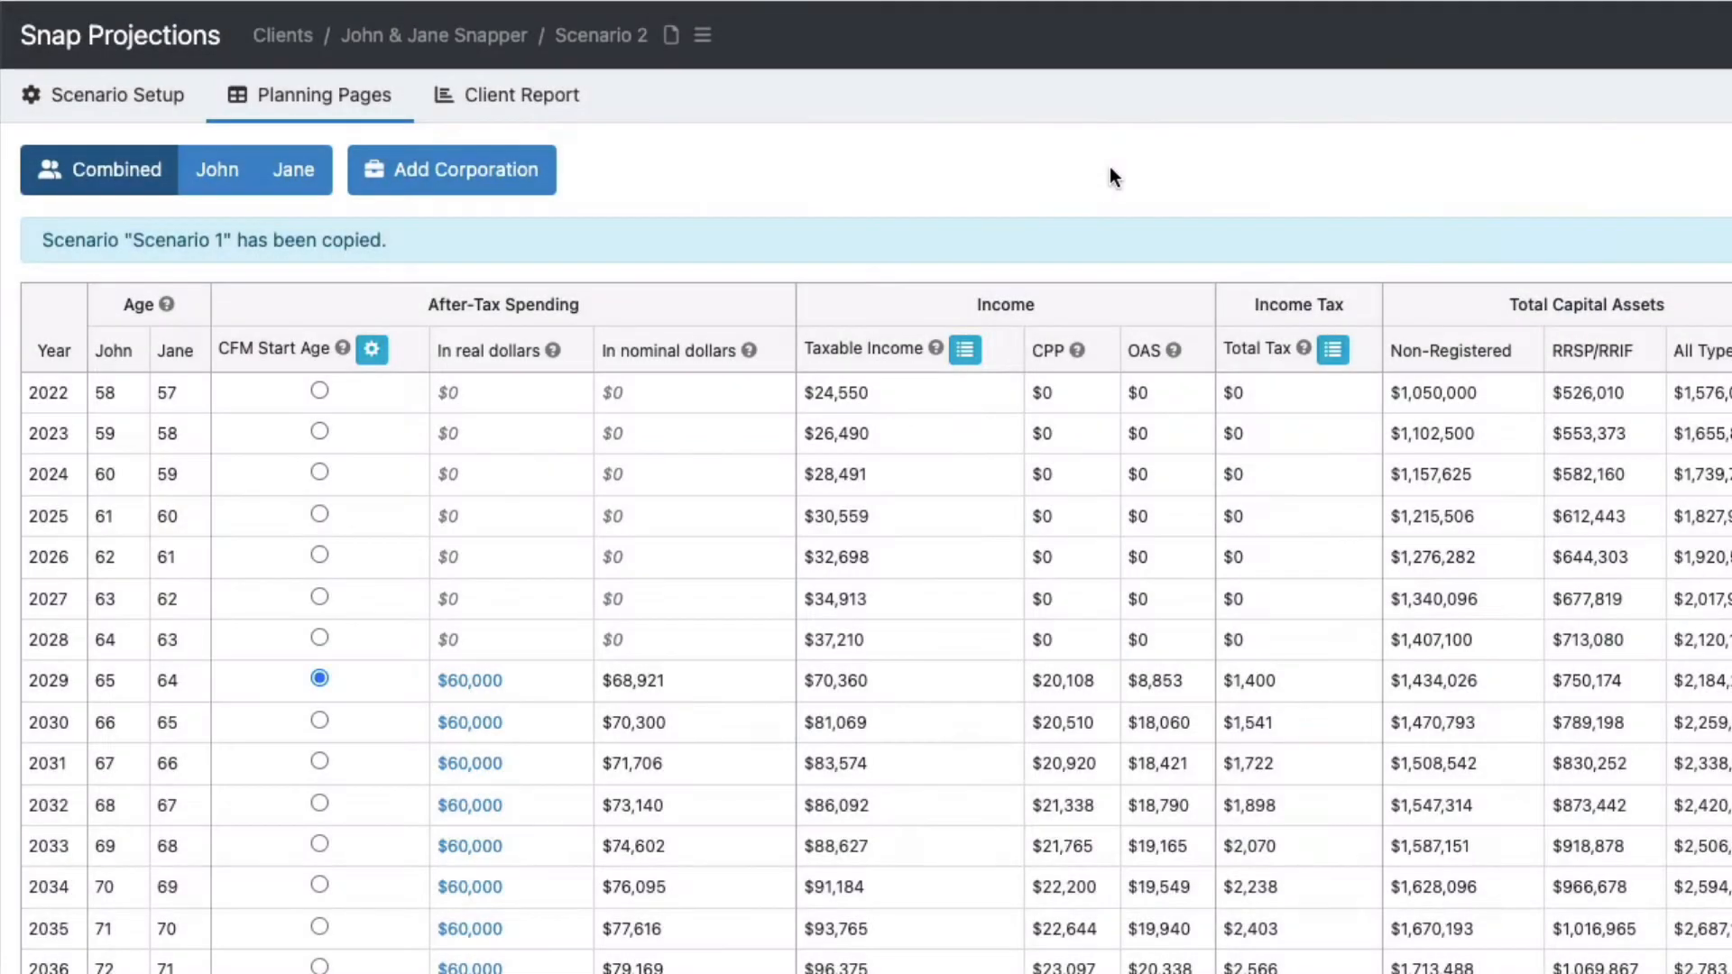
click(702, 36)
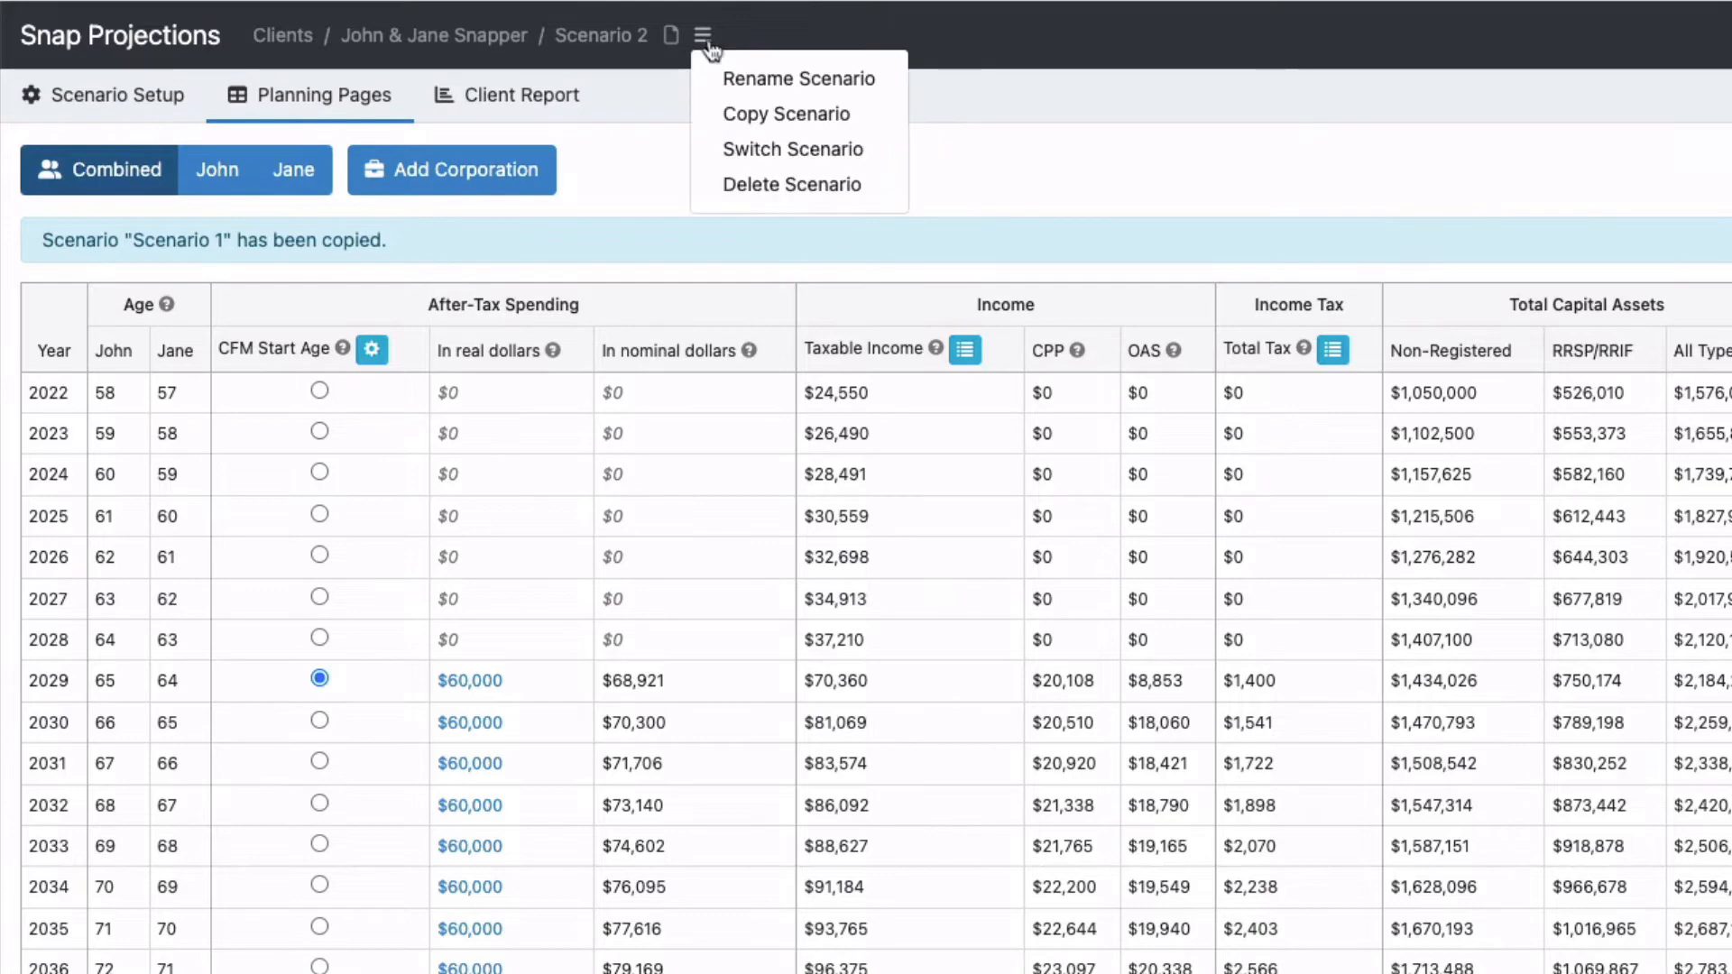
click(804, 90)
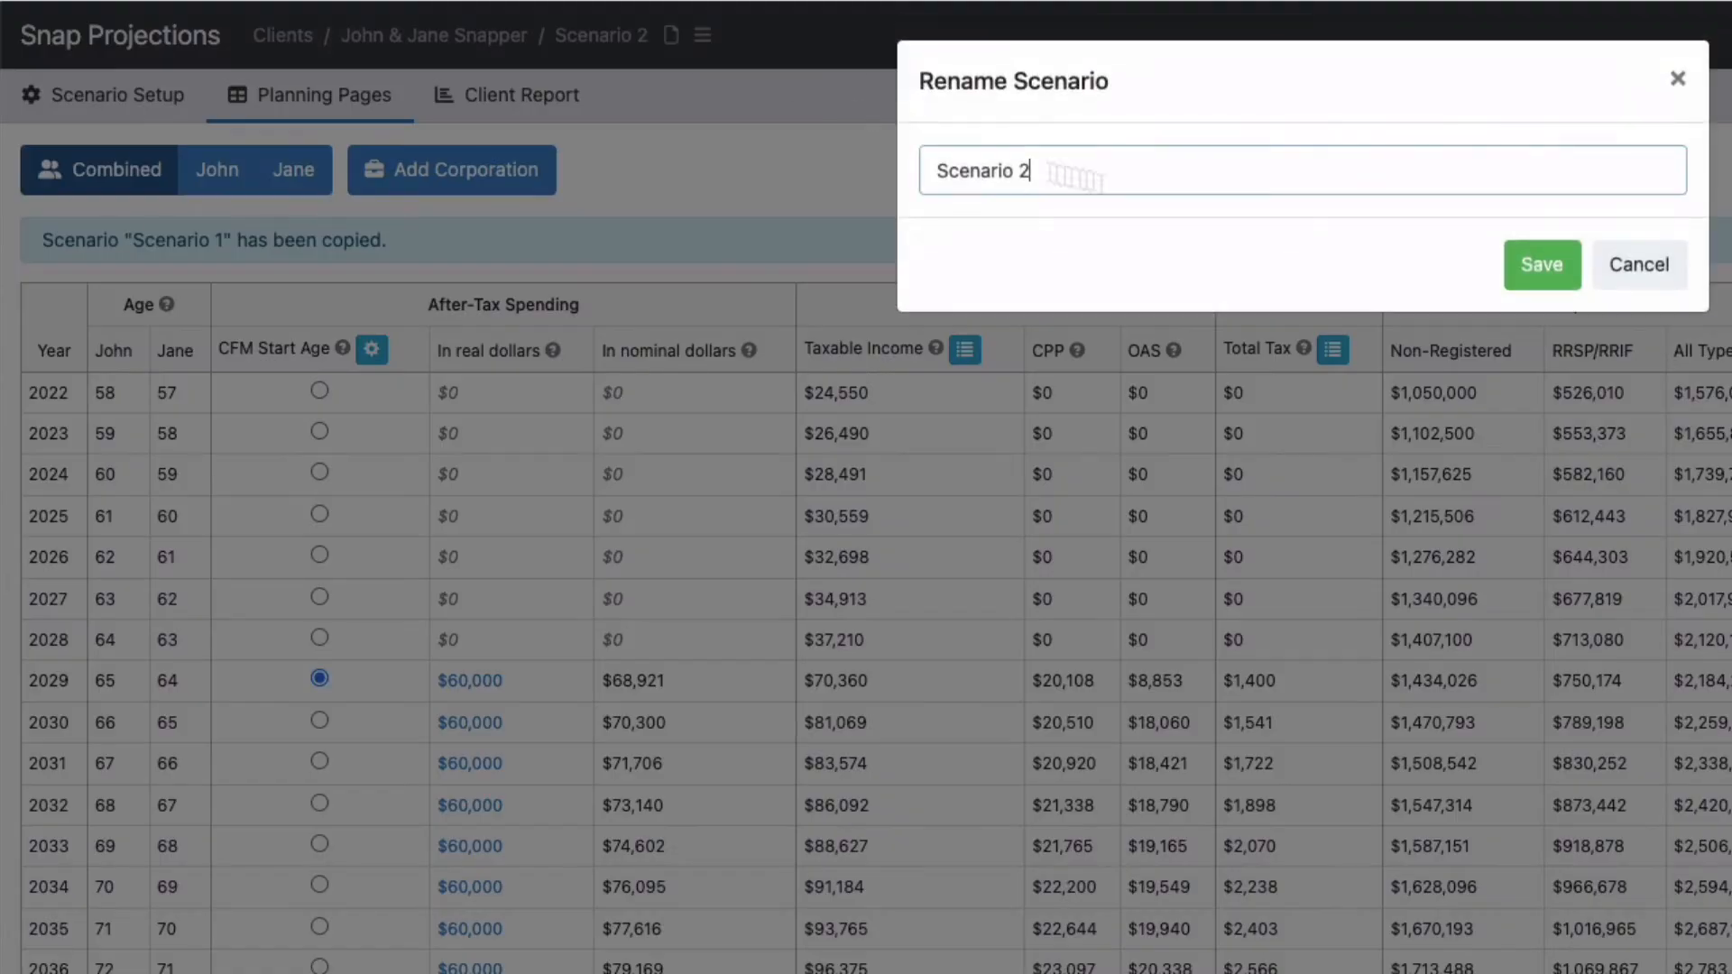
click(1637, 264)
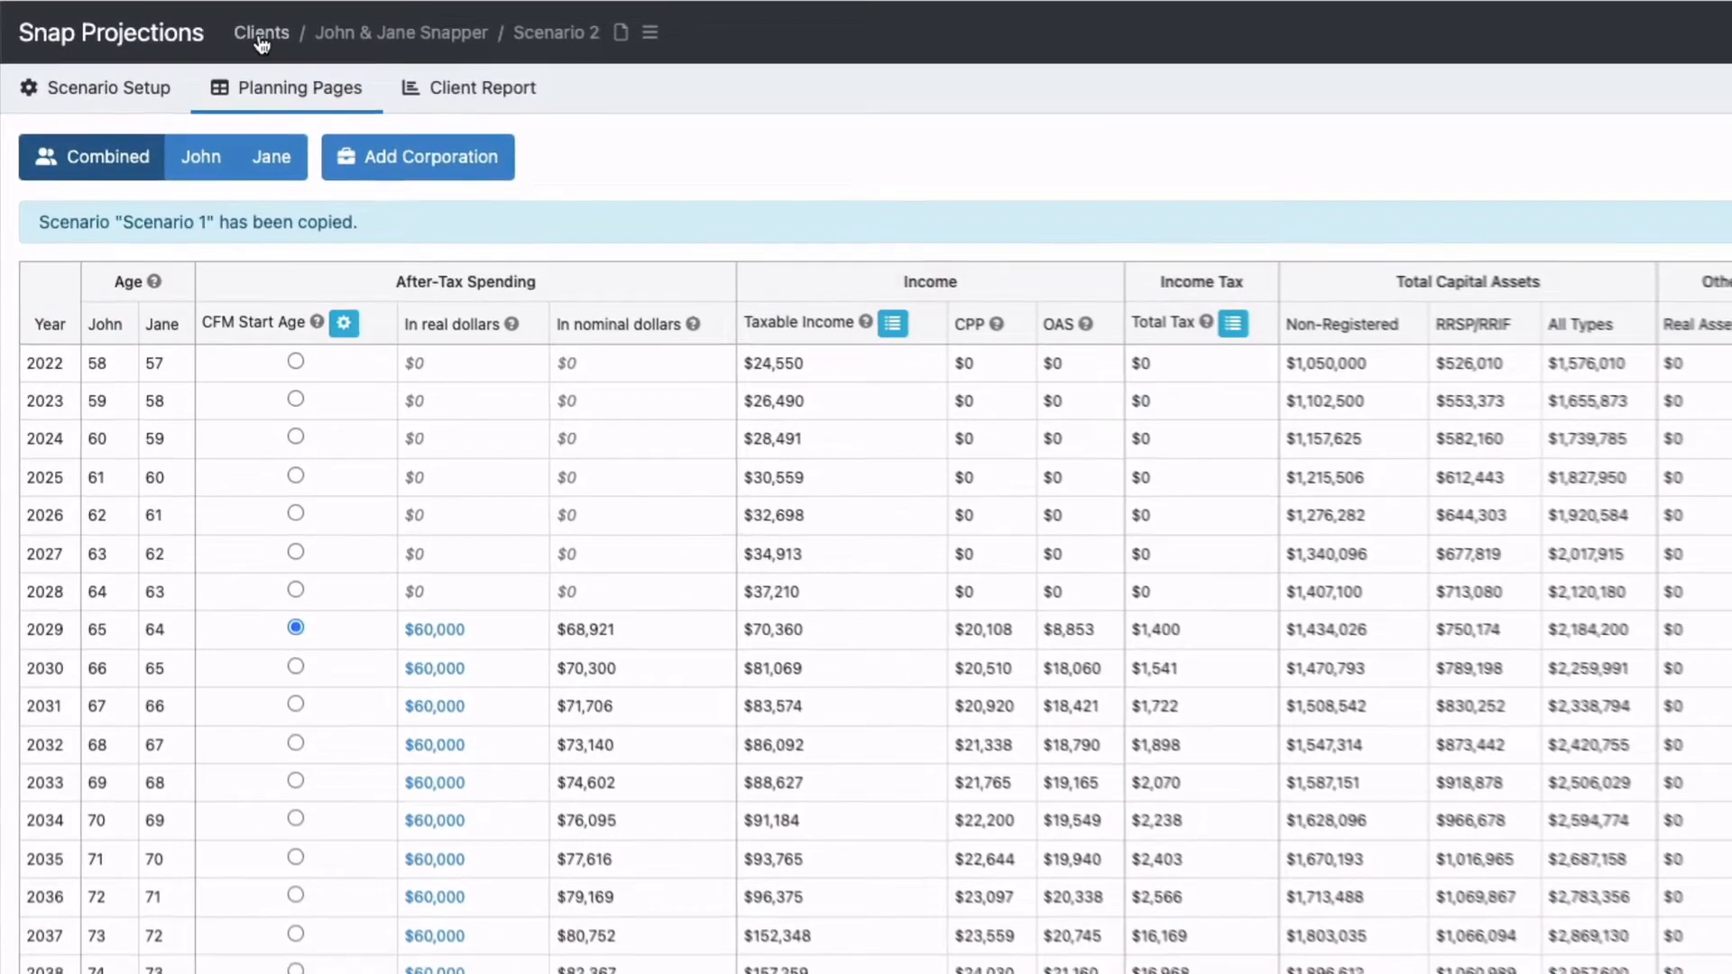
- Show all clients in the client list and open Scenario 2 from the couple's most recent record
click(261, 36)
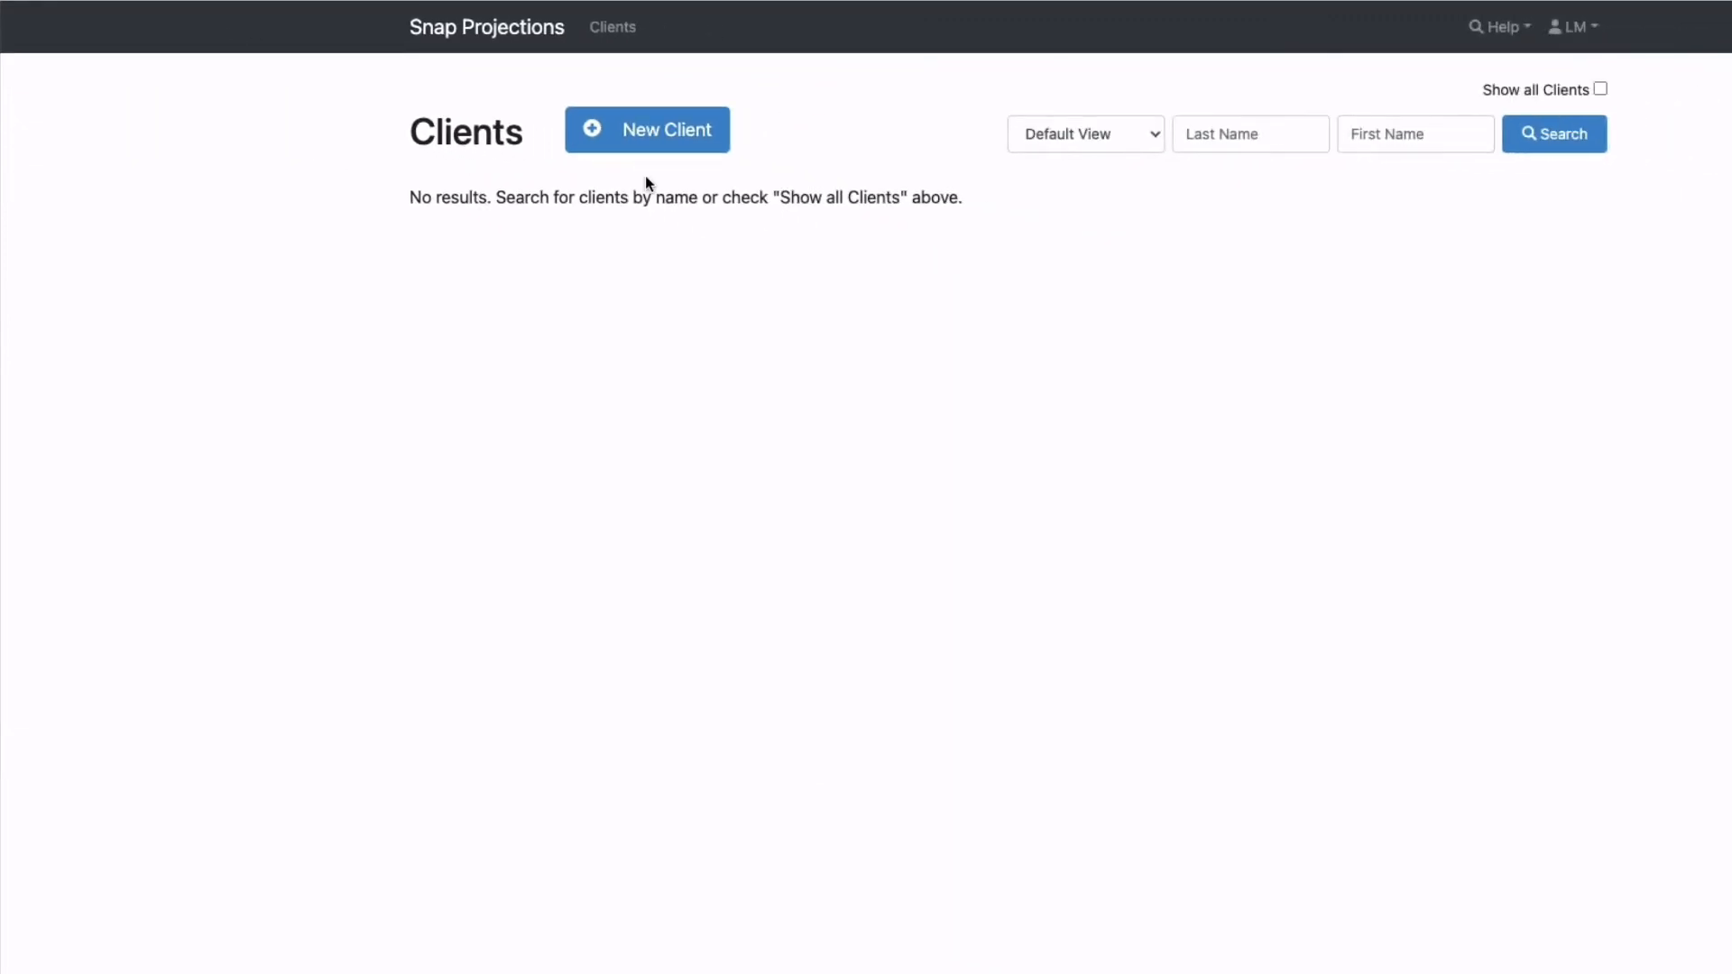
click(1600, 90)
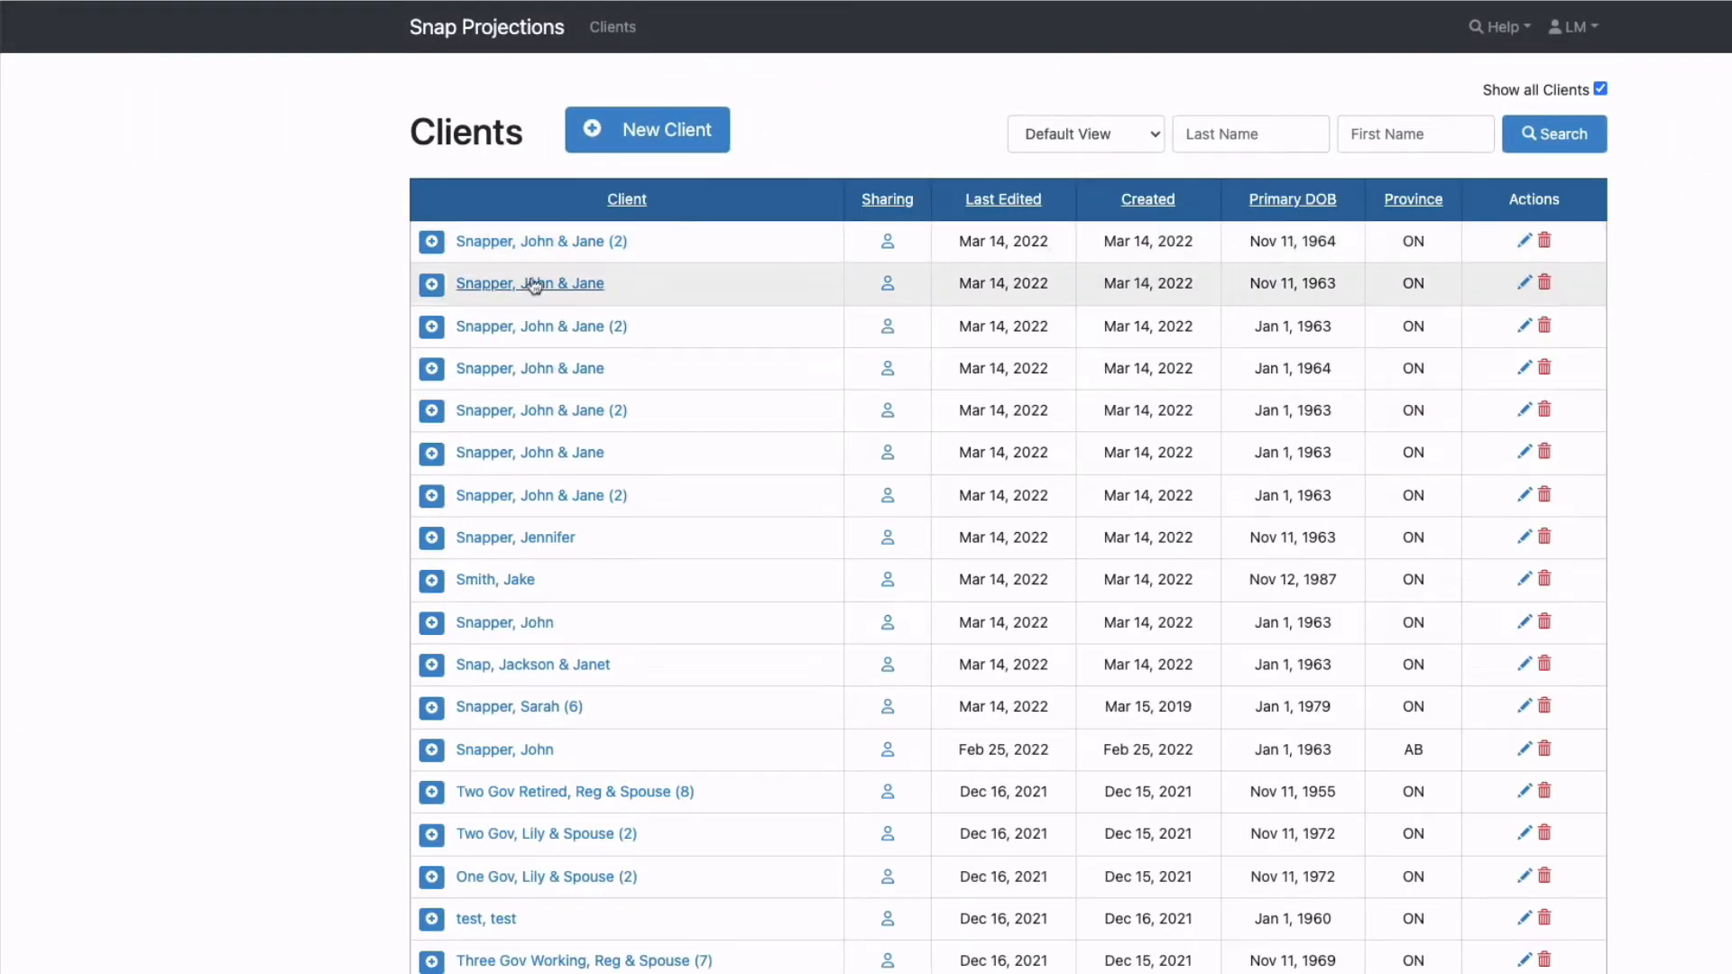
click(536, 244)
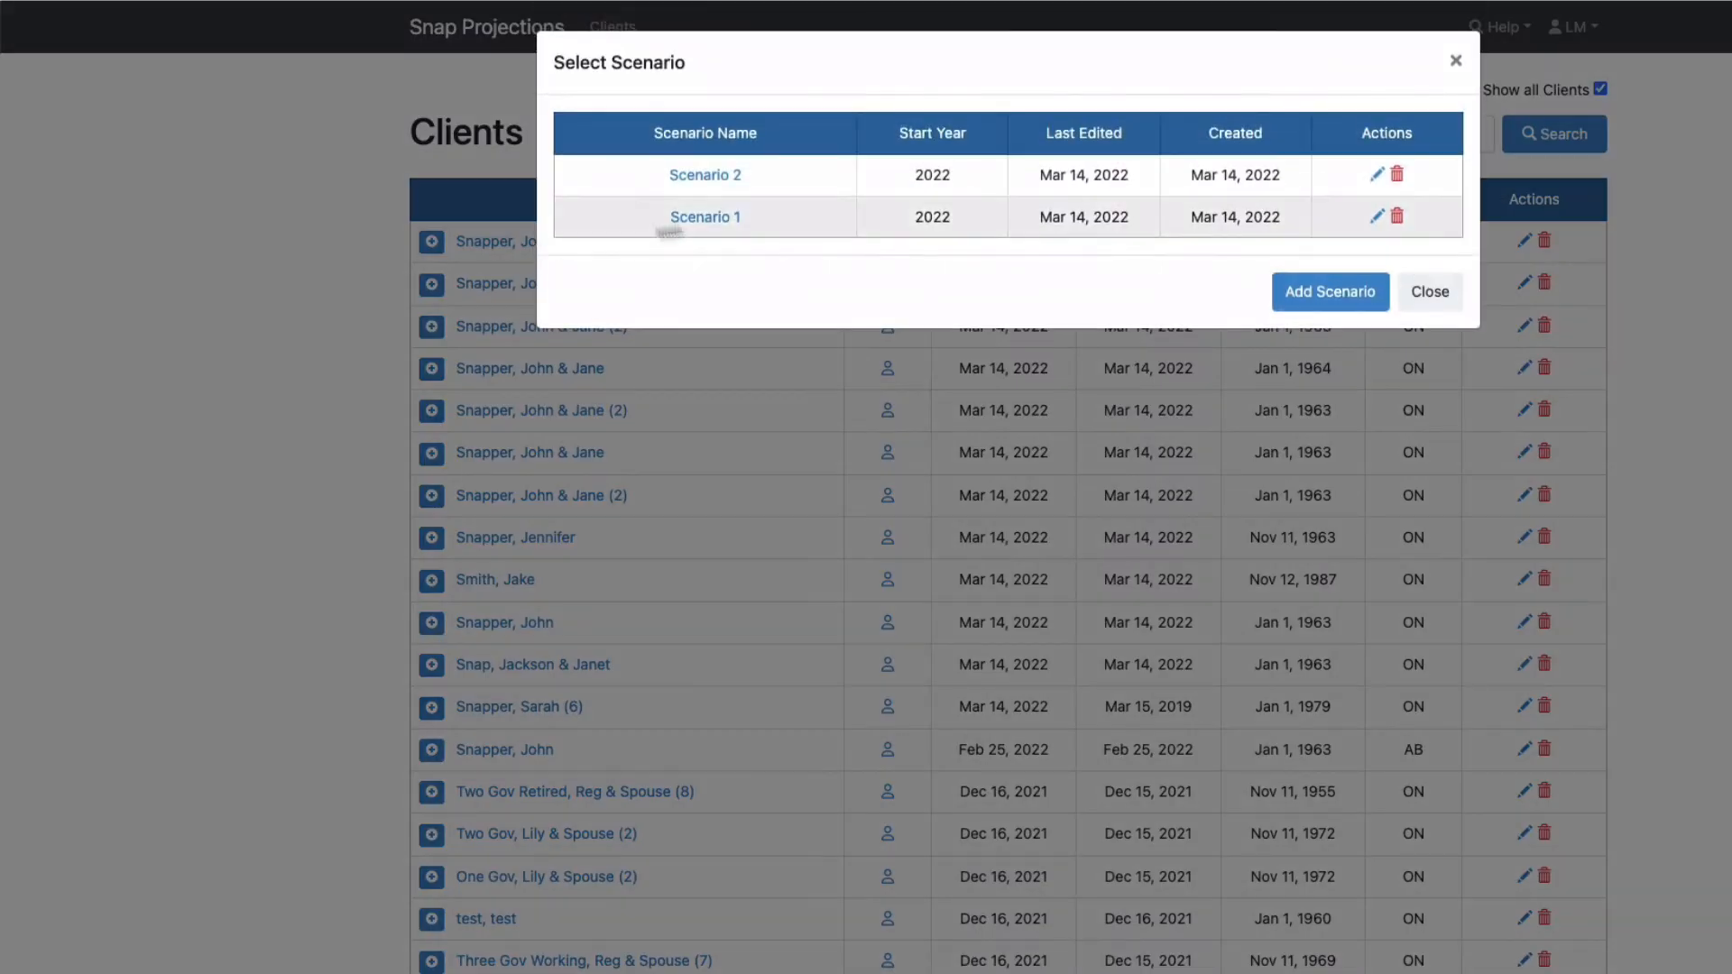
click(728, 180)
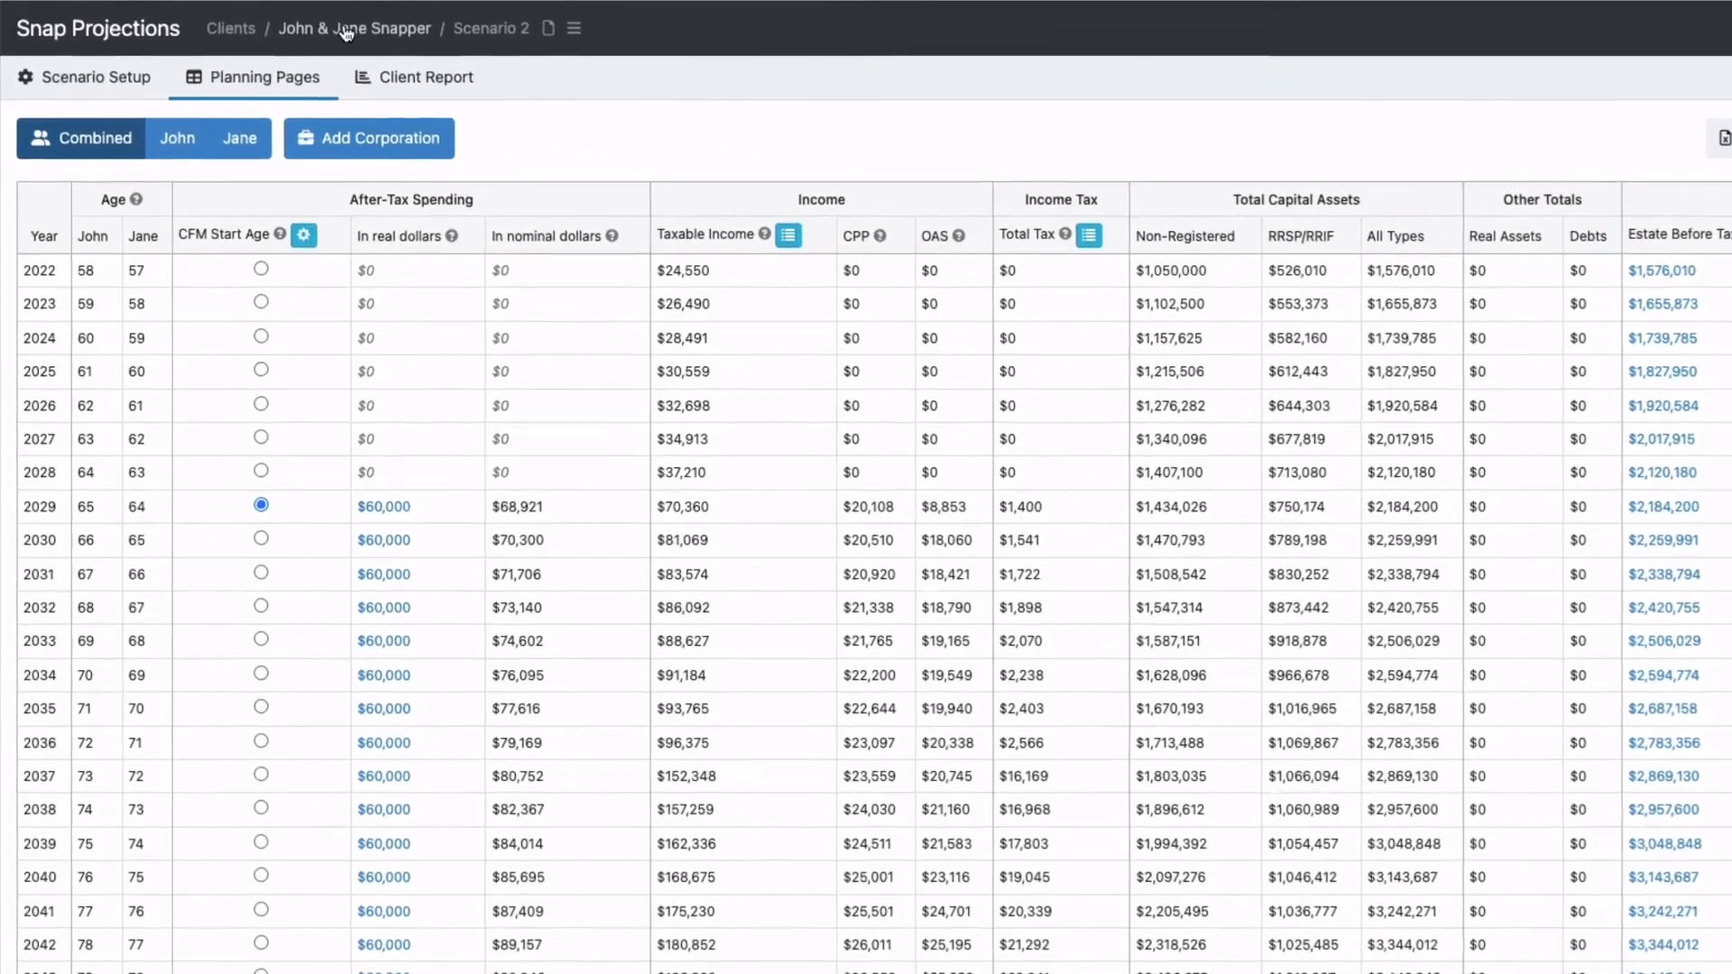
- View the couple's scenario selection list from both the client name and the switch option, closing it without switching
click(356, 27)
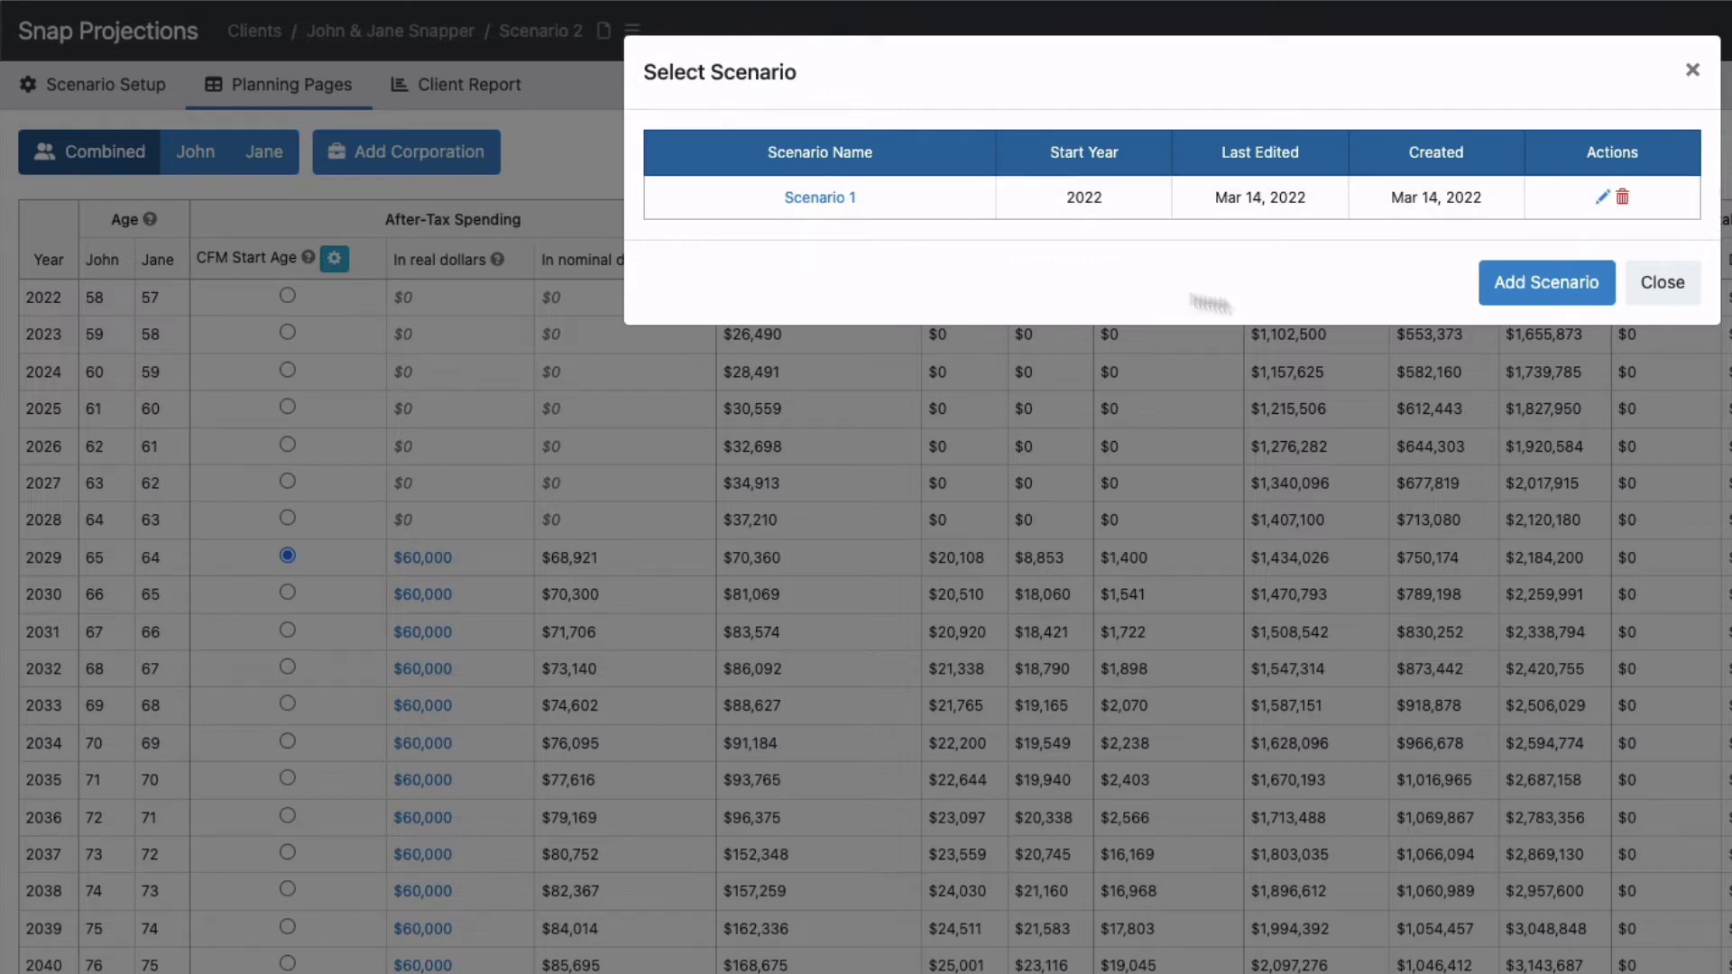
click(1662, 283)
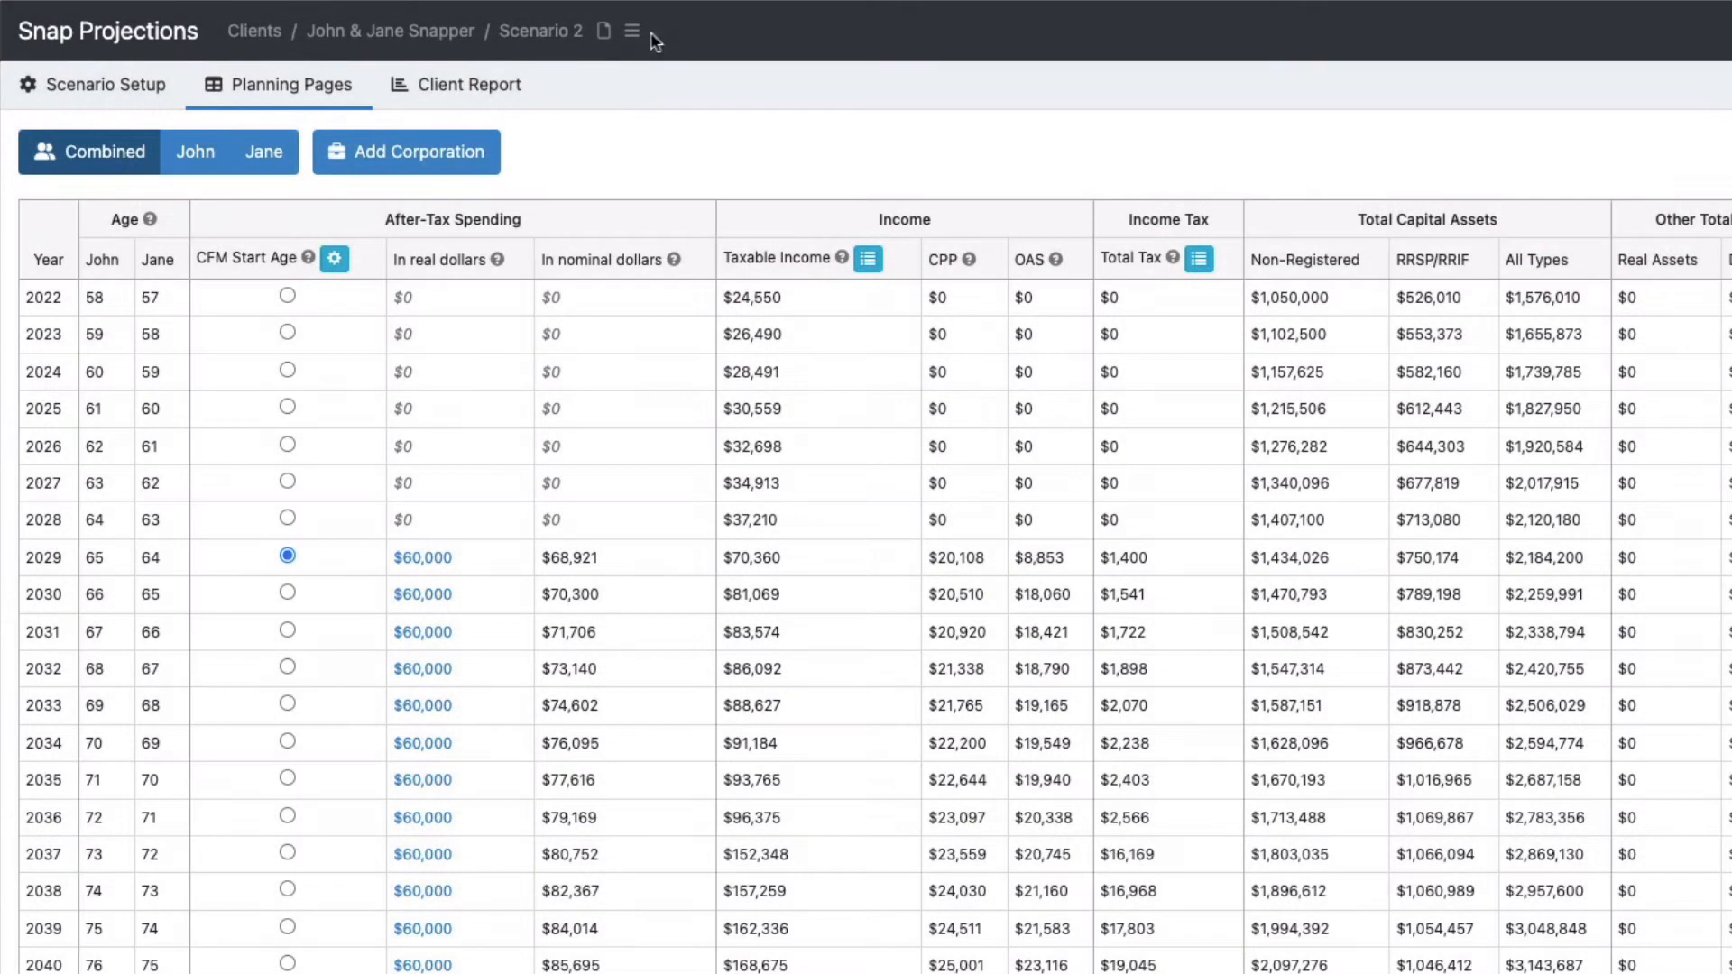
click(632, 32)
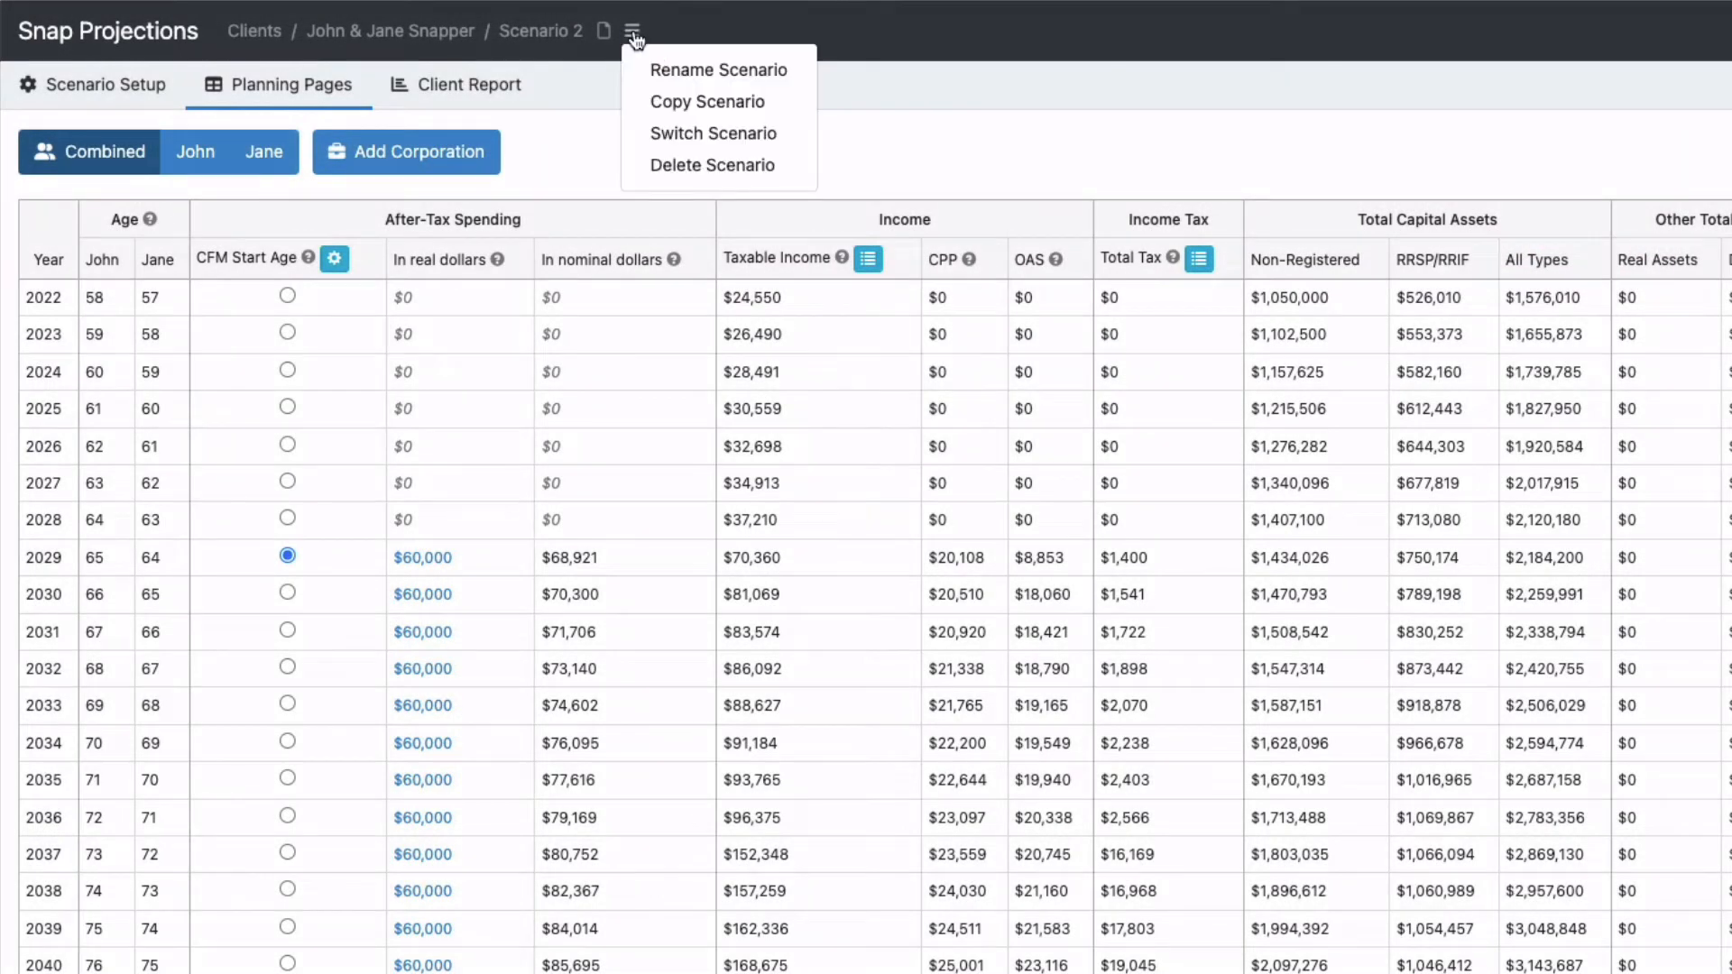
click(691, 135)
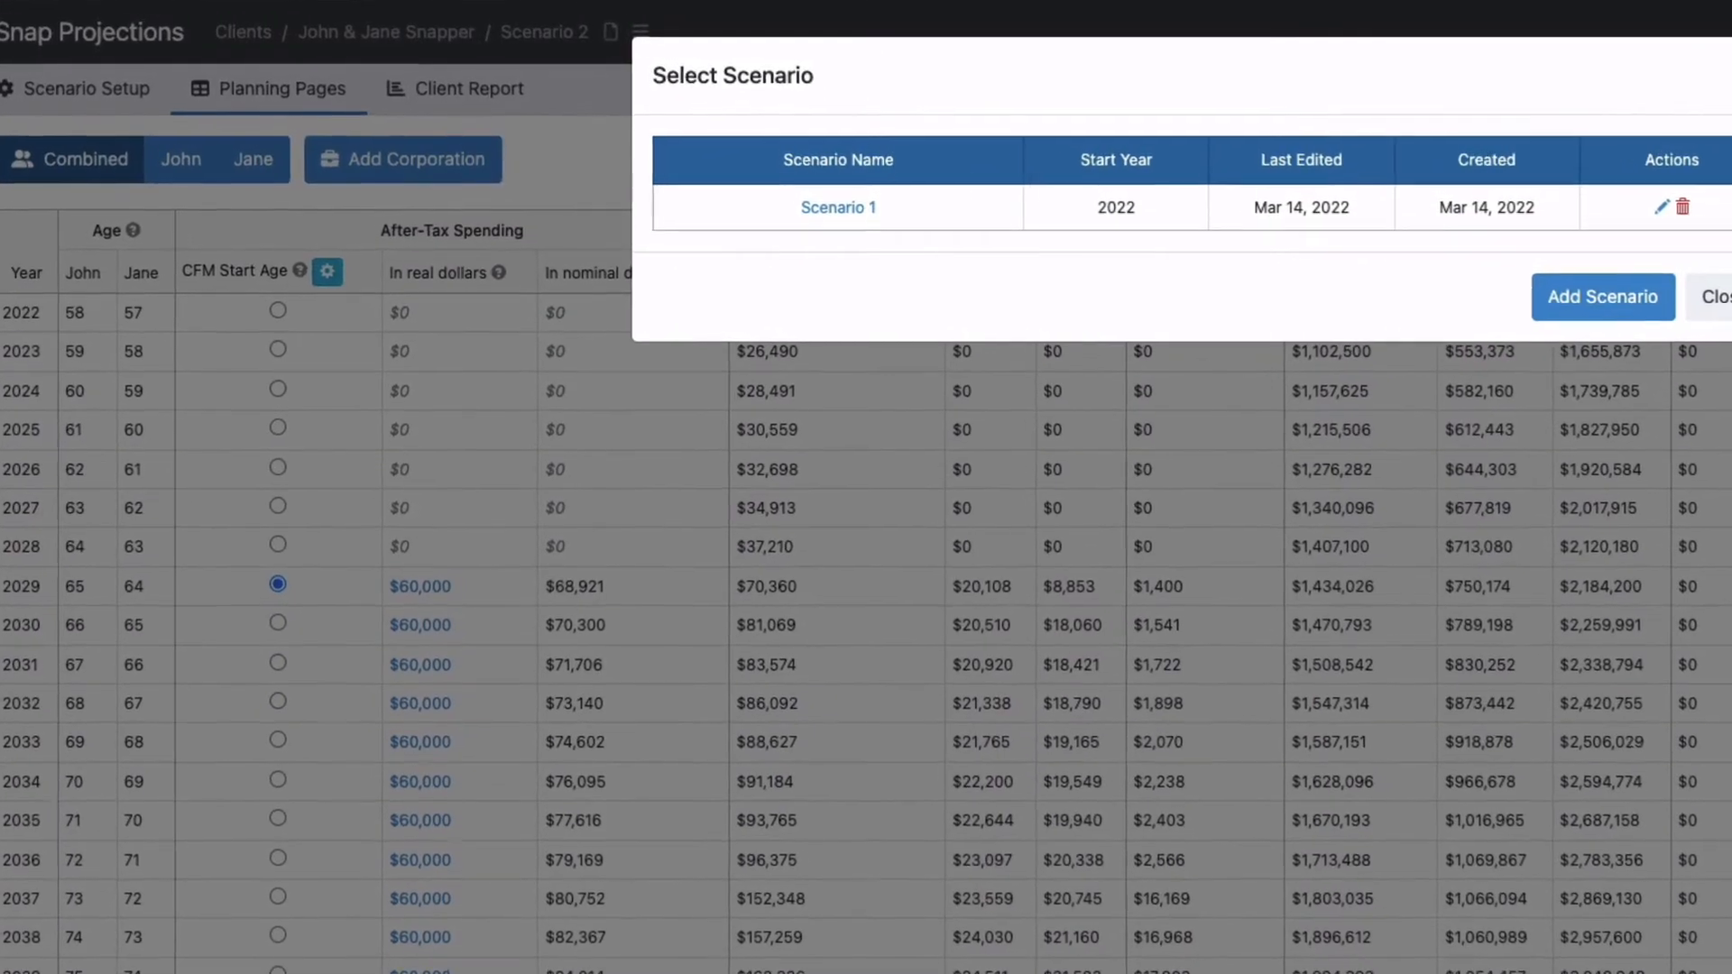
click(1721, 297)
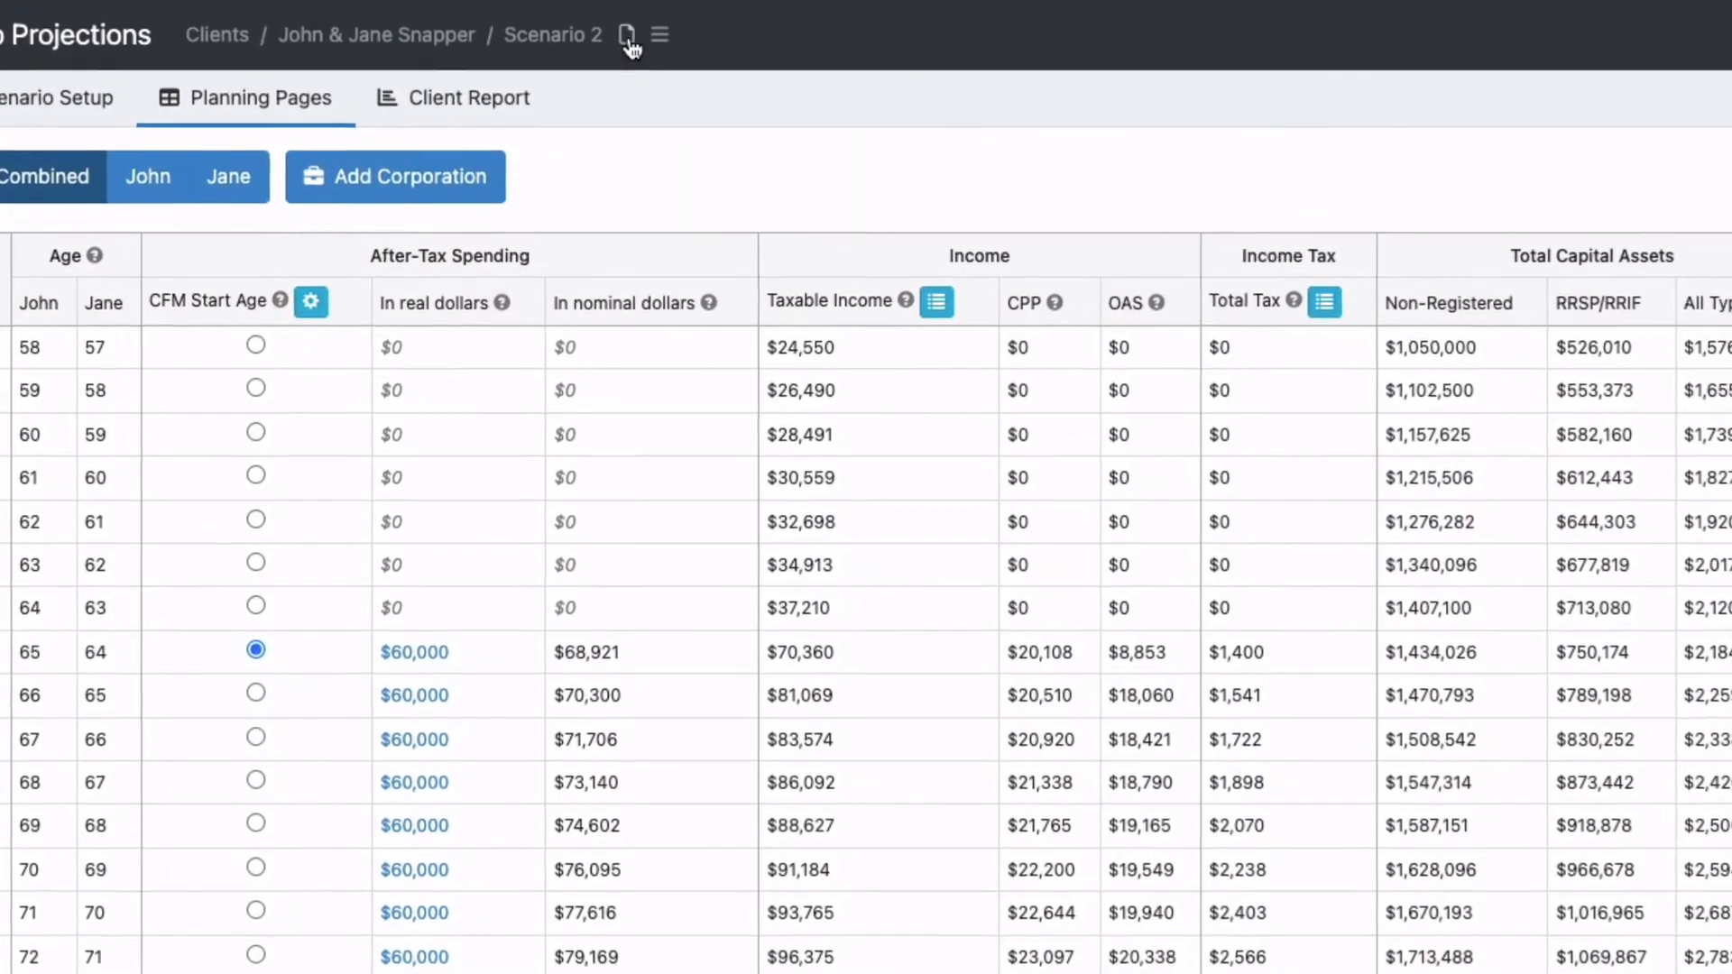
- Add the scenario note "Notes" to Scenario 2 and save it
click(629, 38)
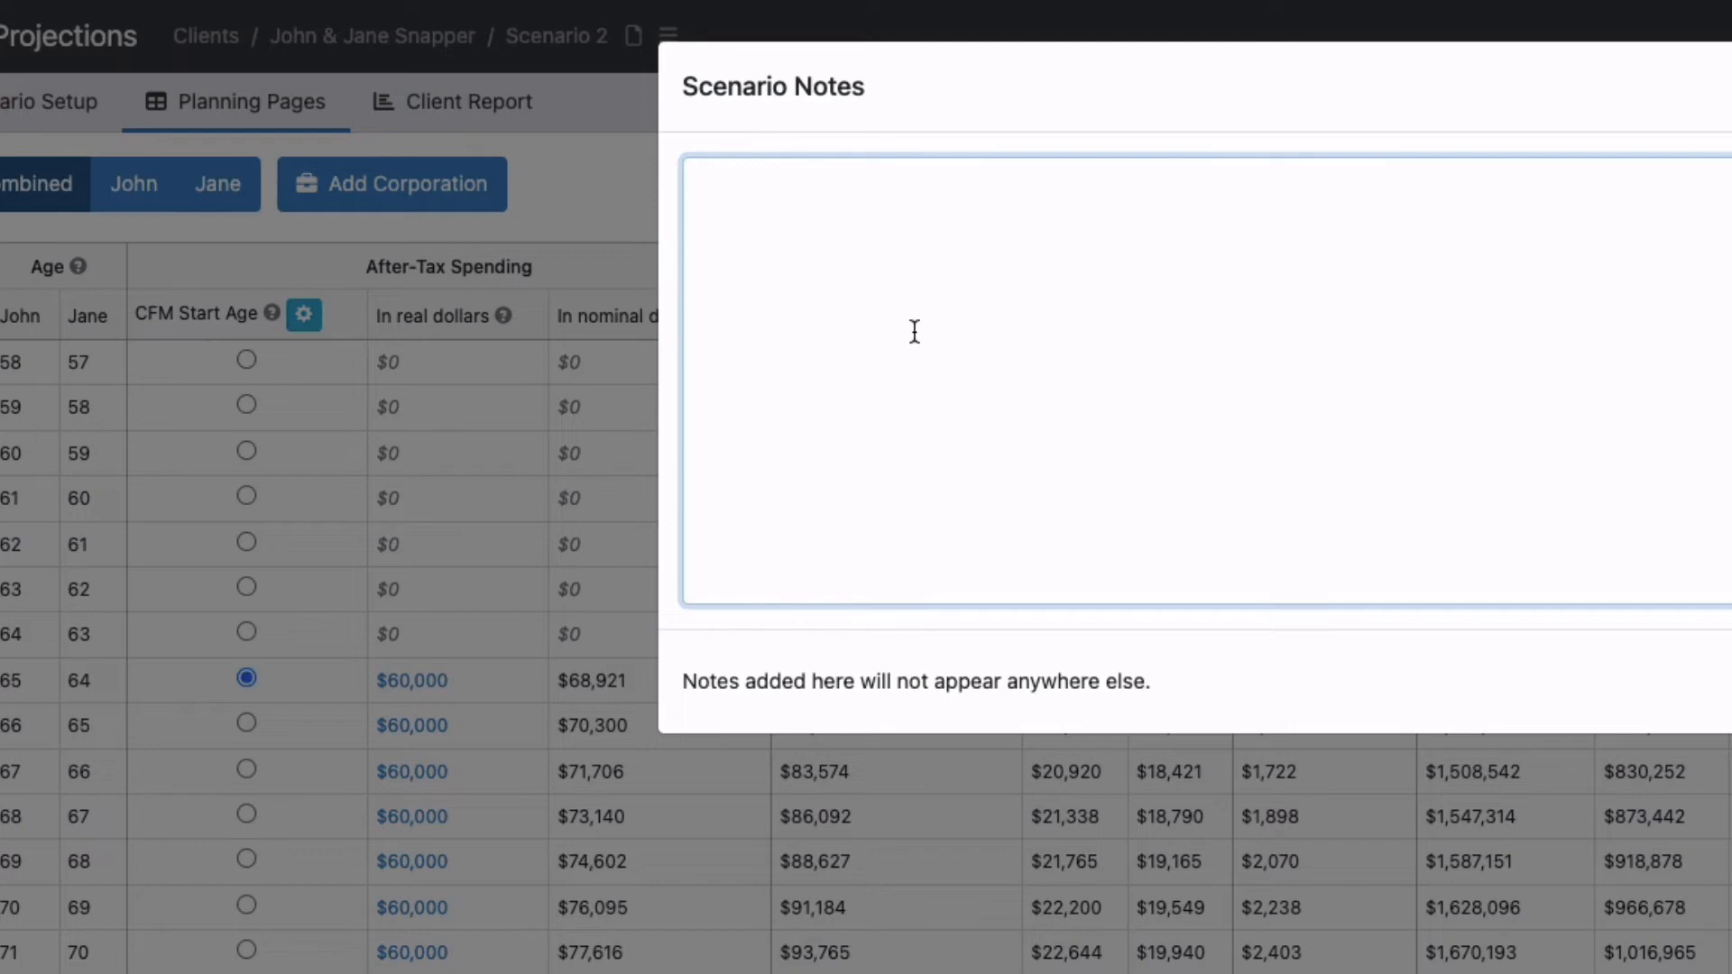
text(Notes)
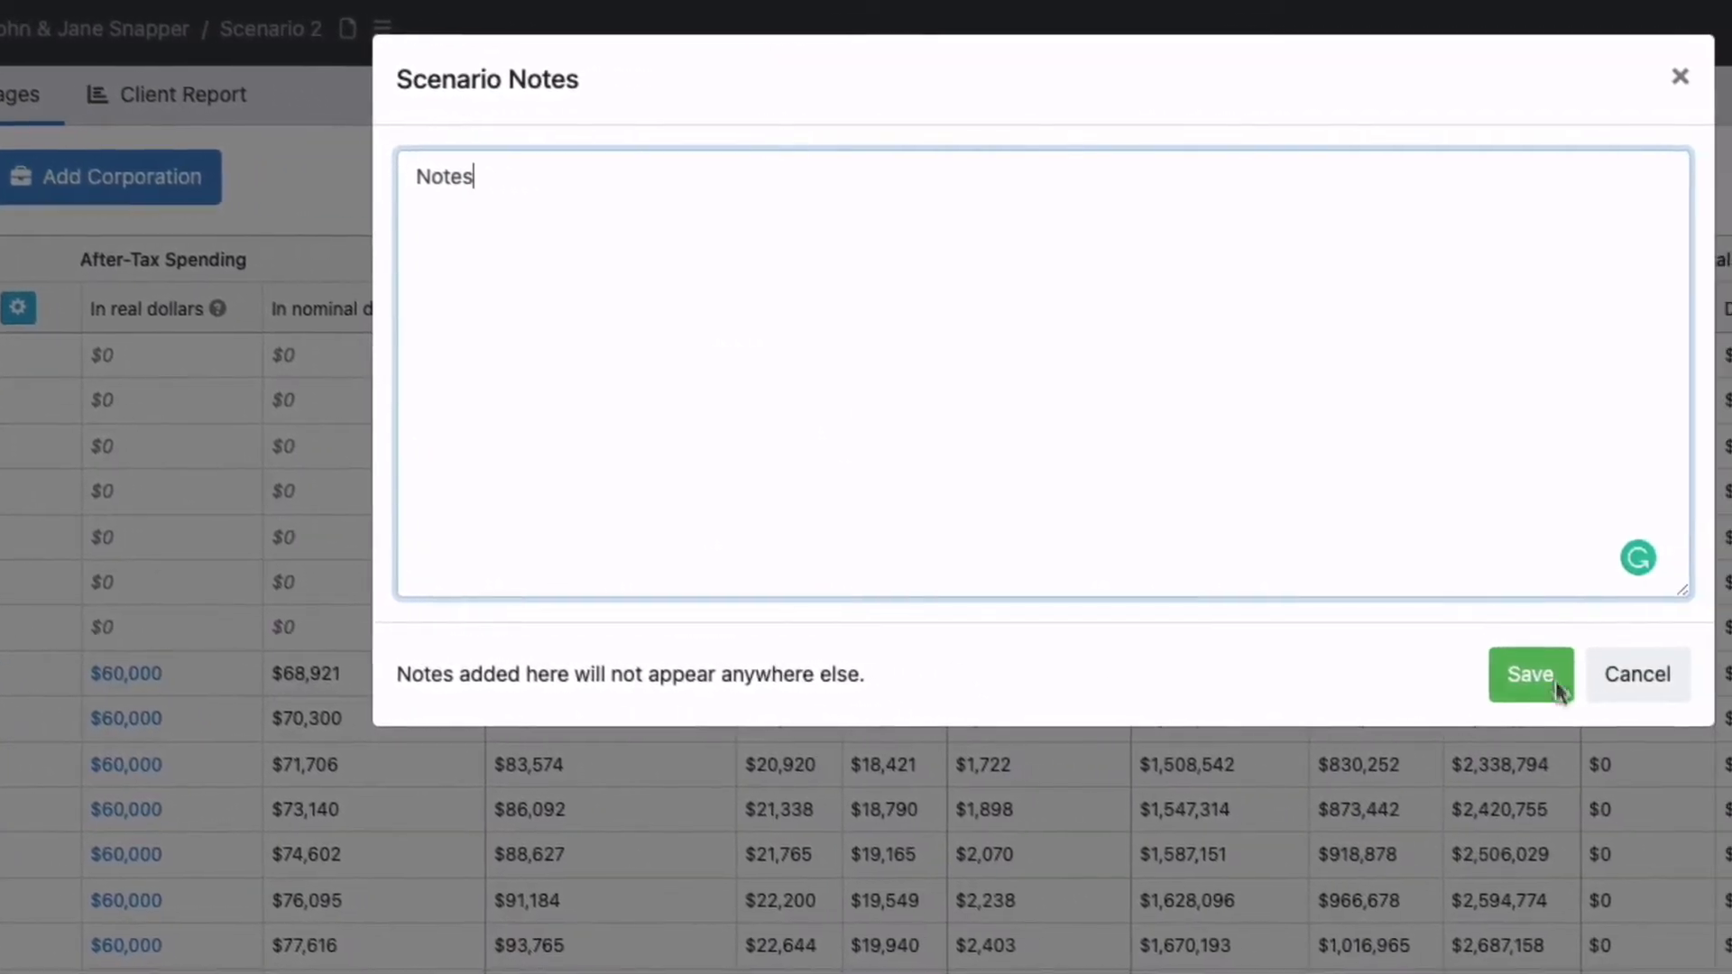
click(1555, 687)
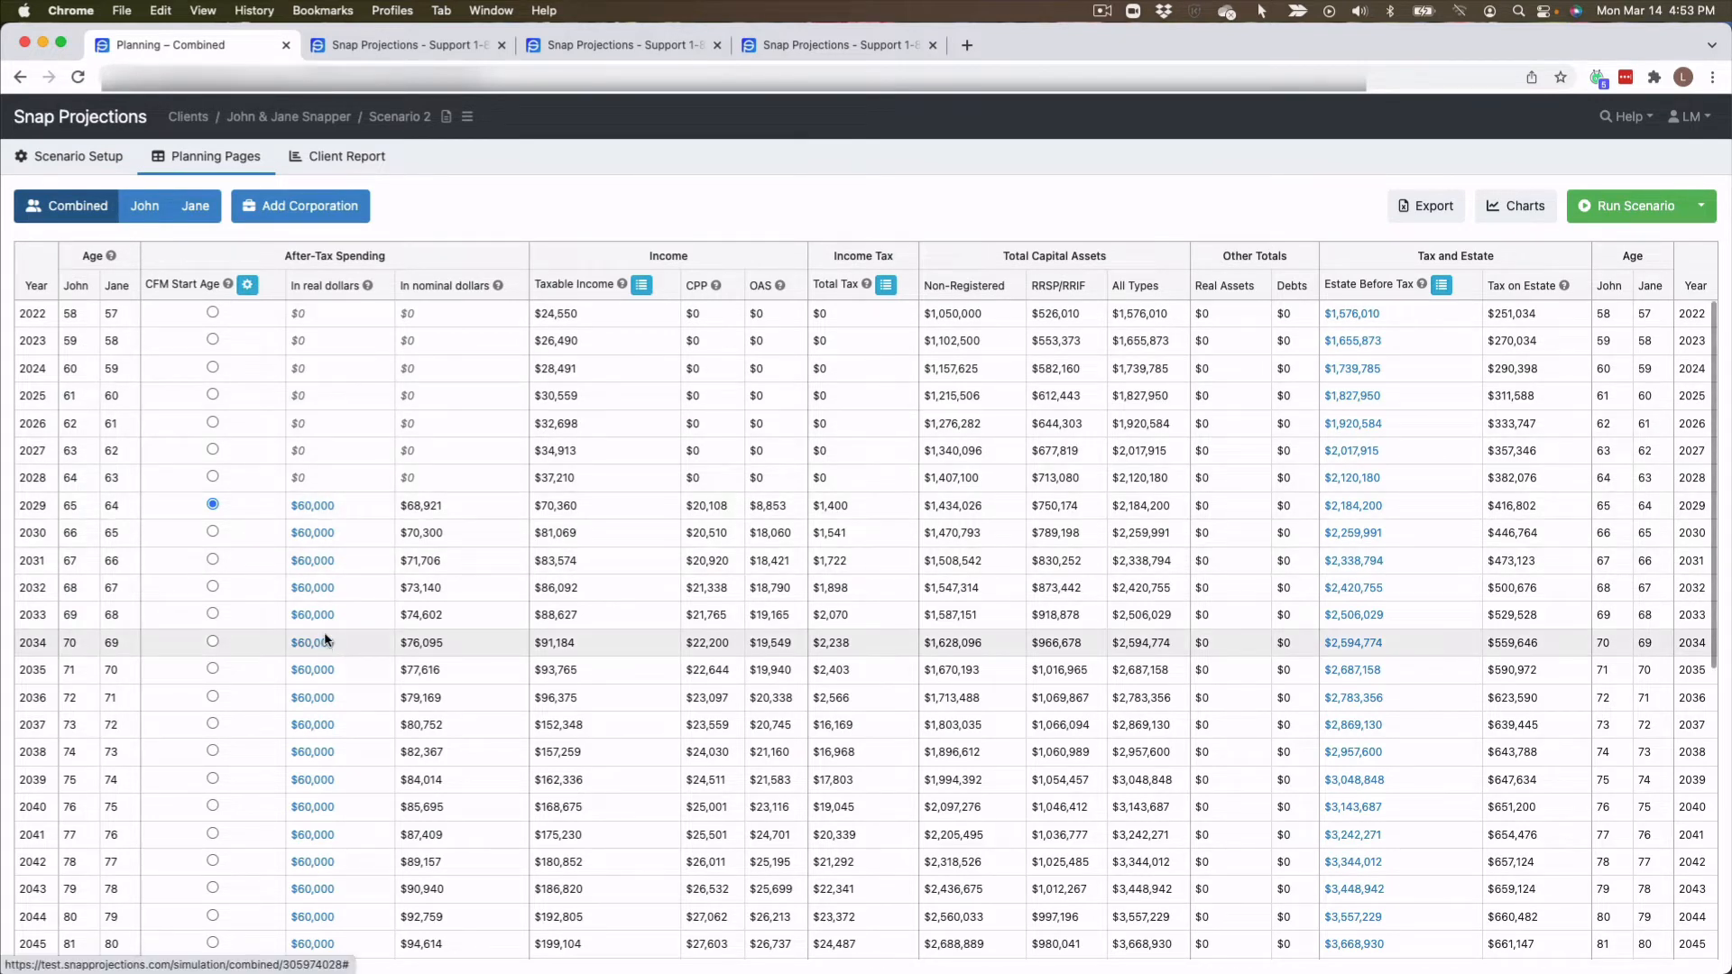
- Go directly to the Debts setup page for Scenario 2 and return to the primary client's planning page
mouse_move(327, 638)
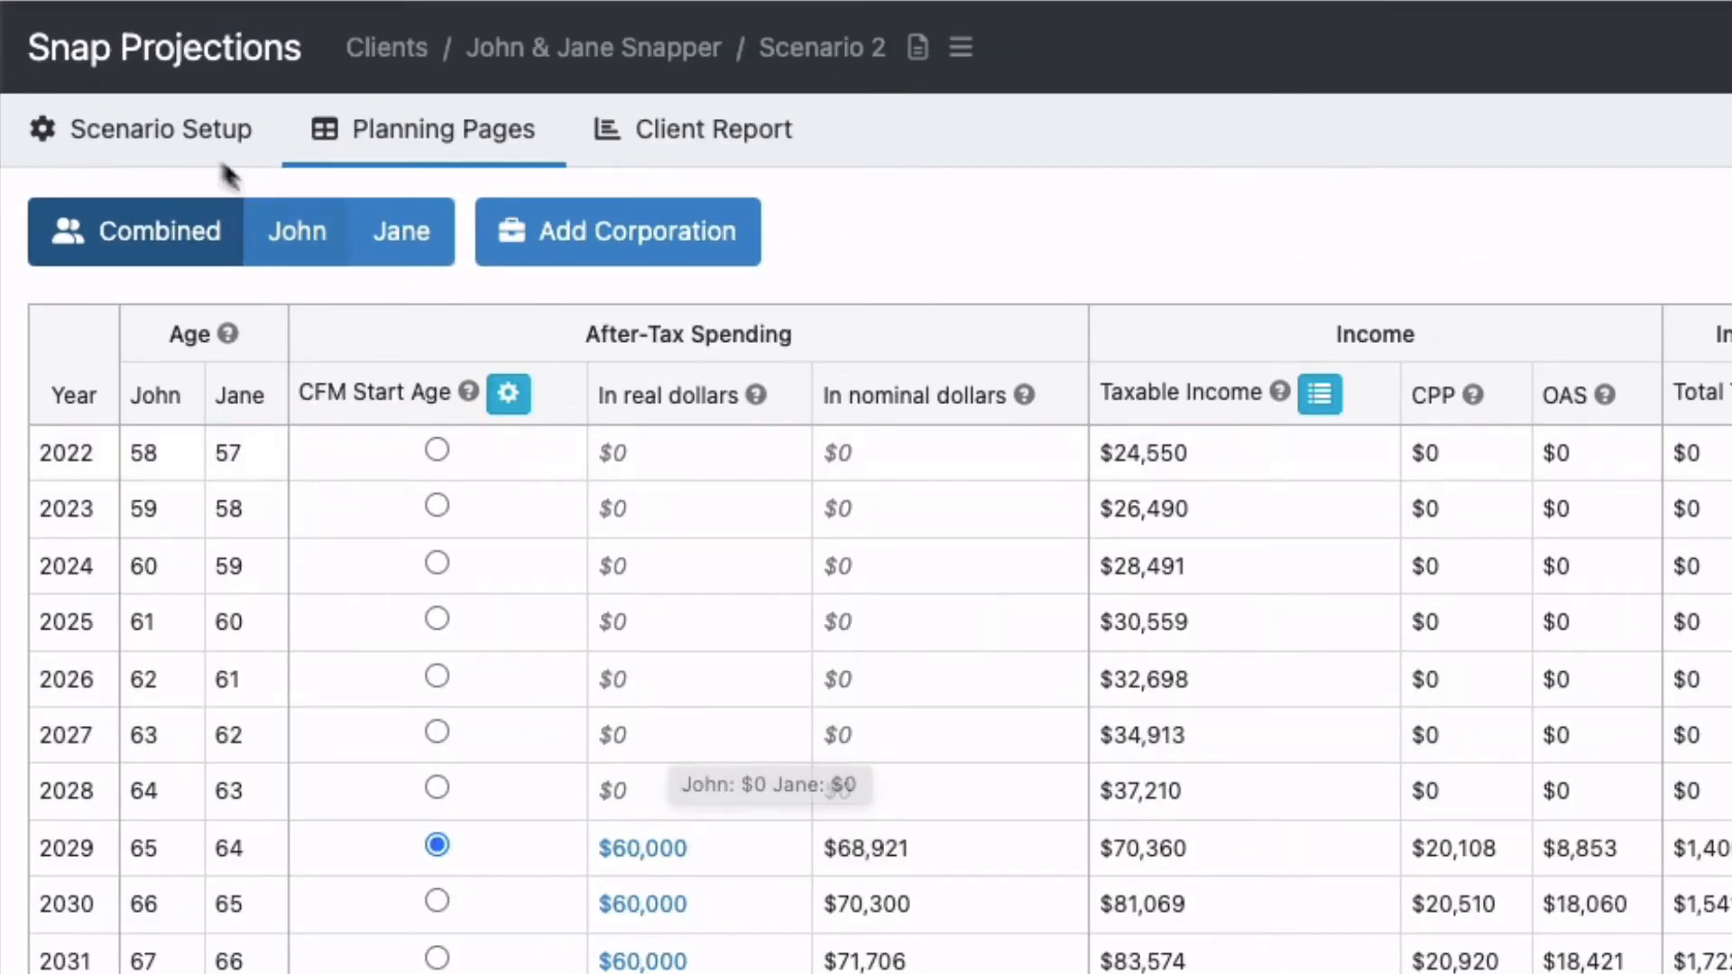
click(71, 152)
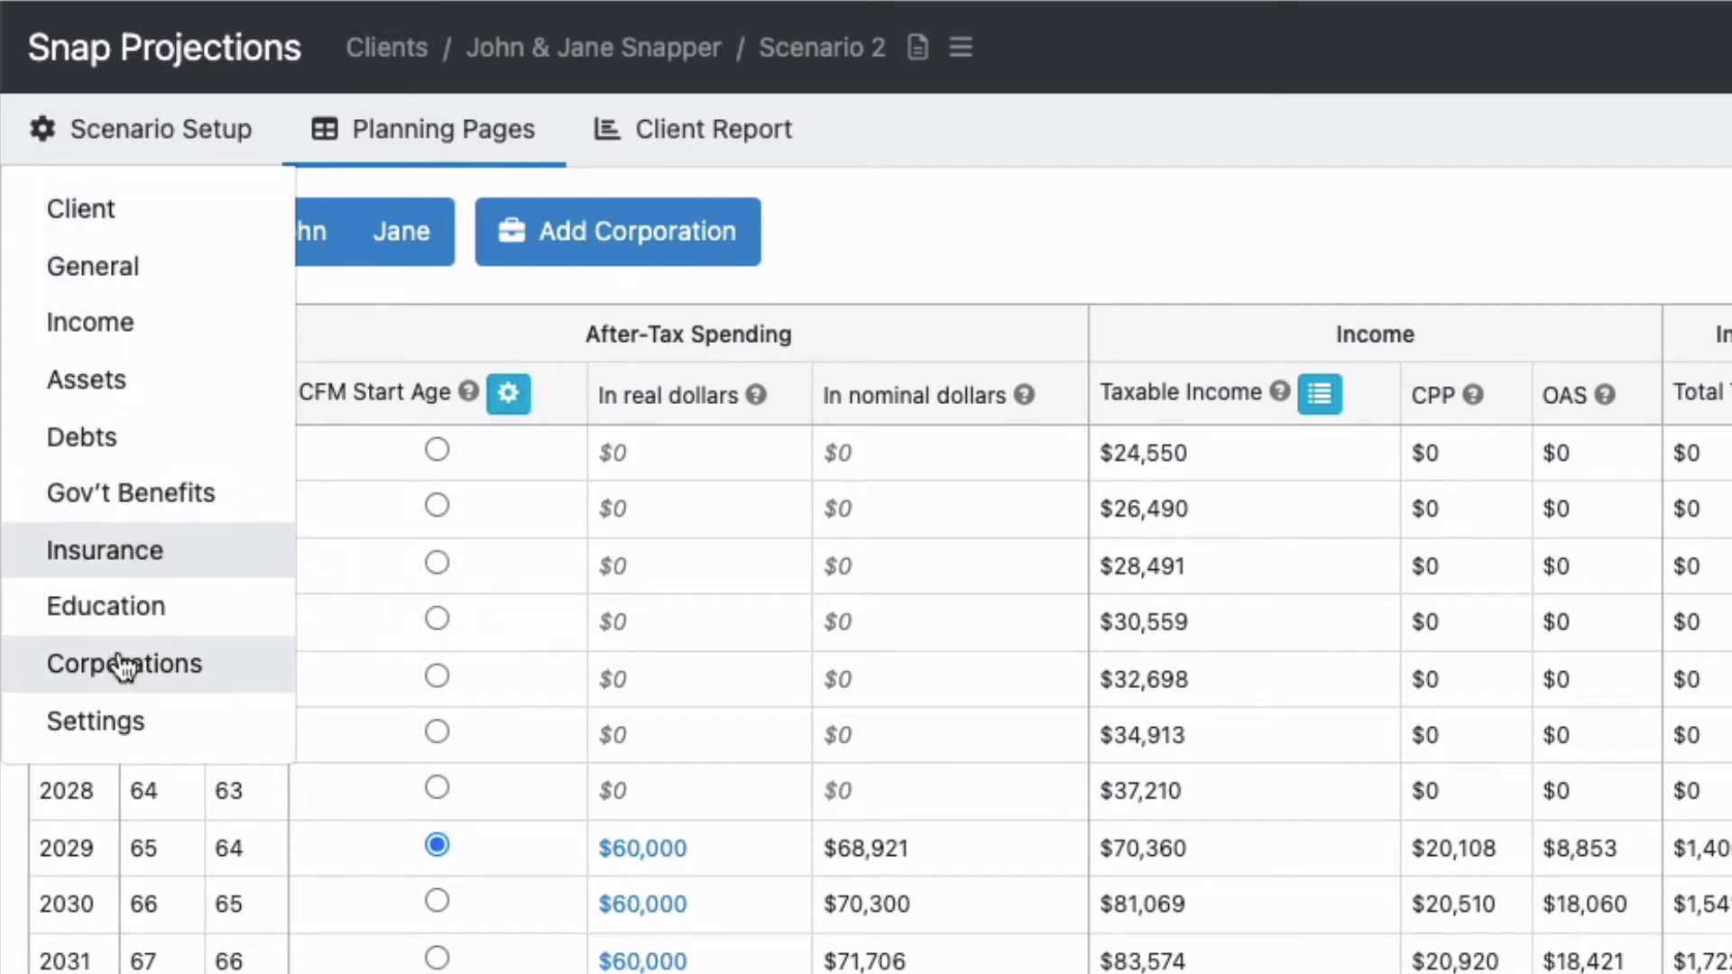
click(117, 440)
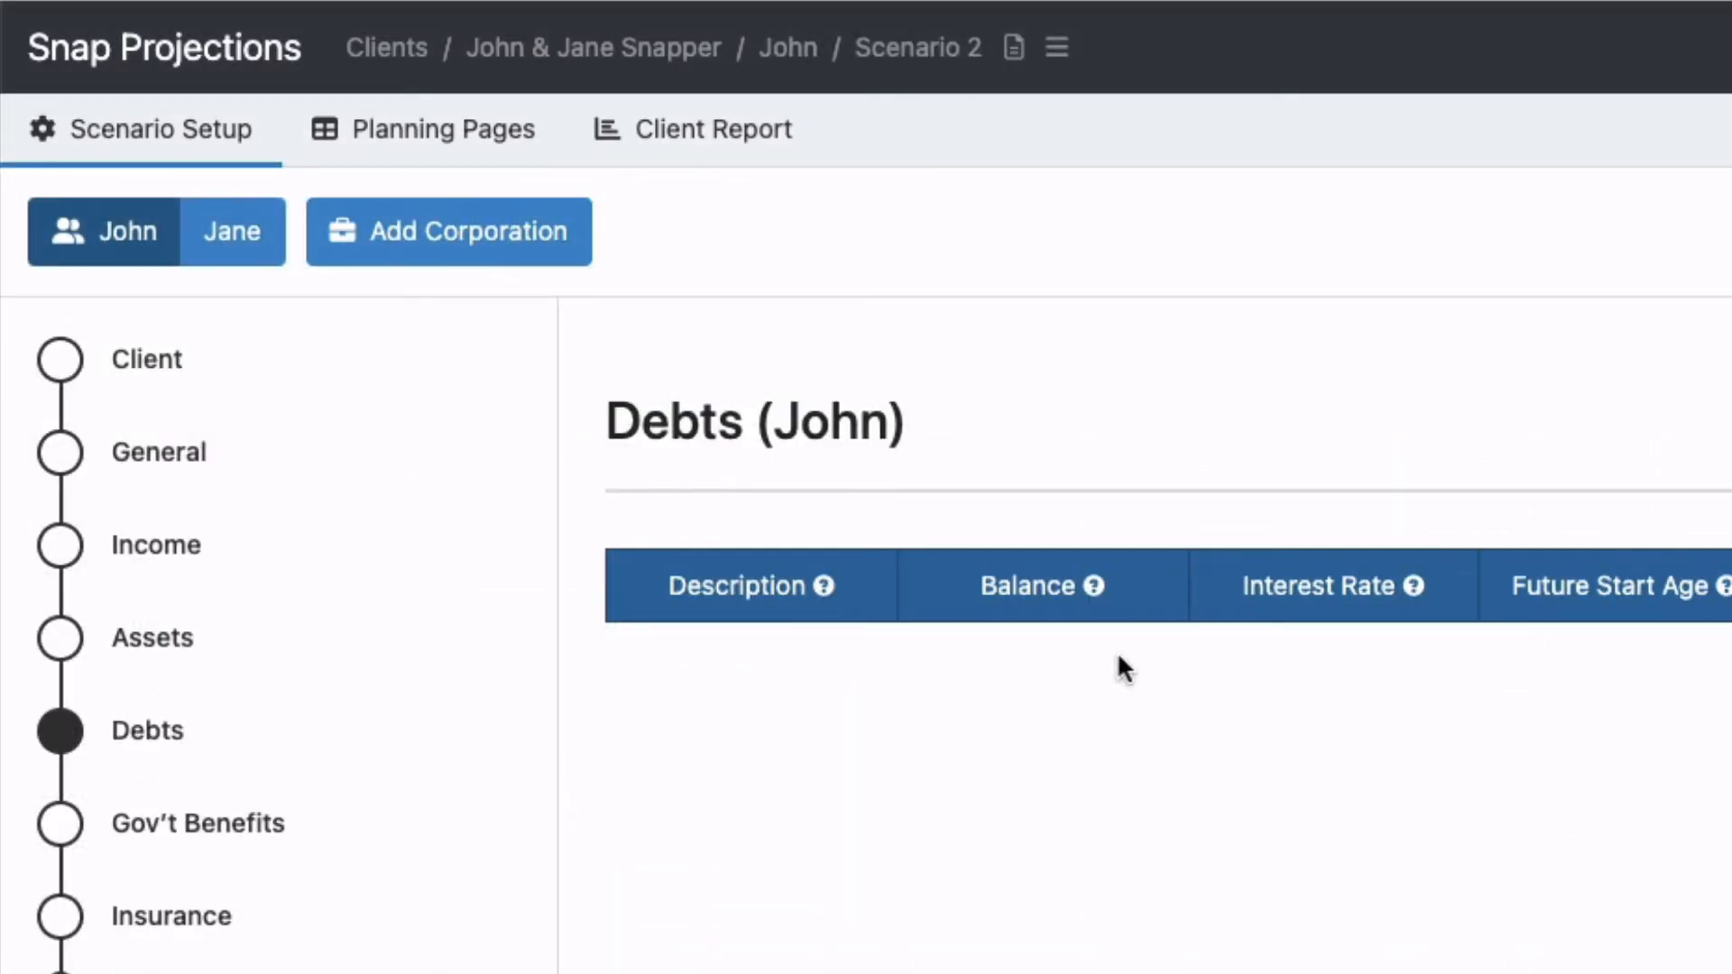
click(408, 126)
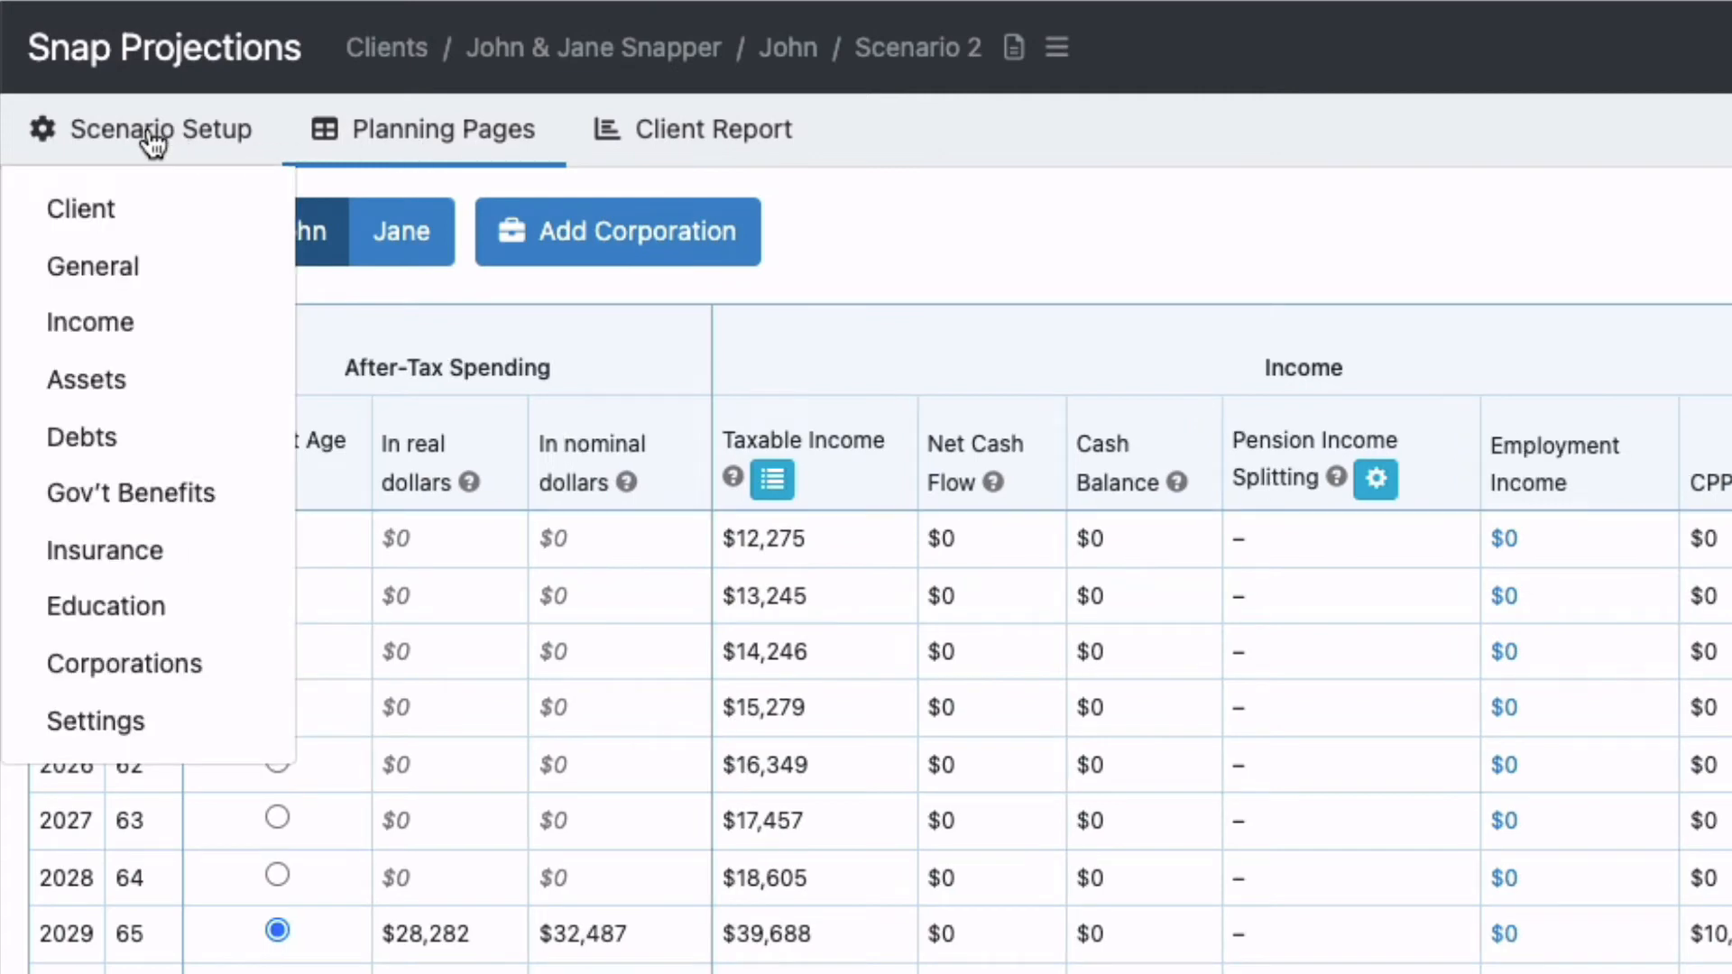
- From the scenario's Debts setup page, add a corporation named "Corp" and continue to its Assets page
click(152, 139)
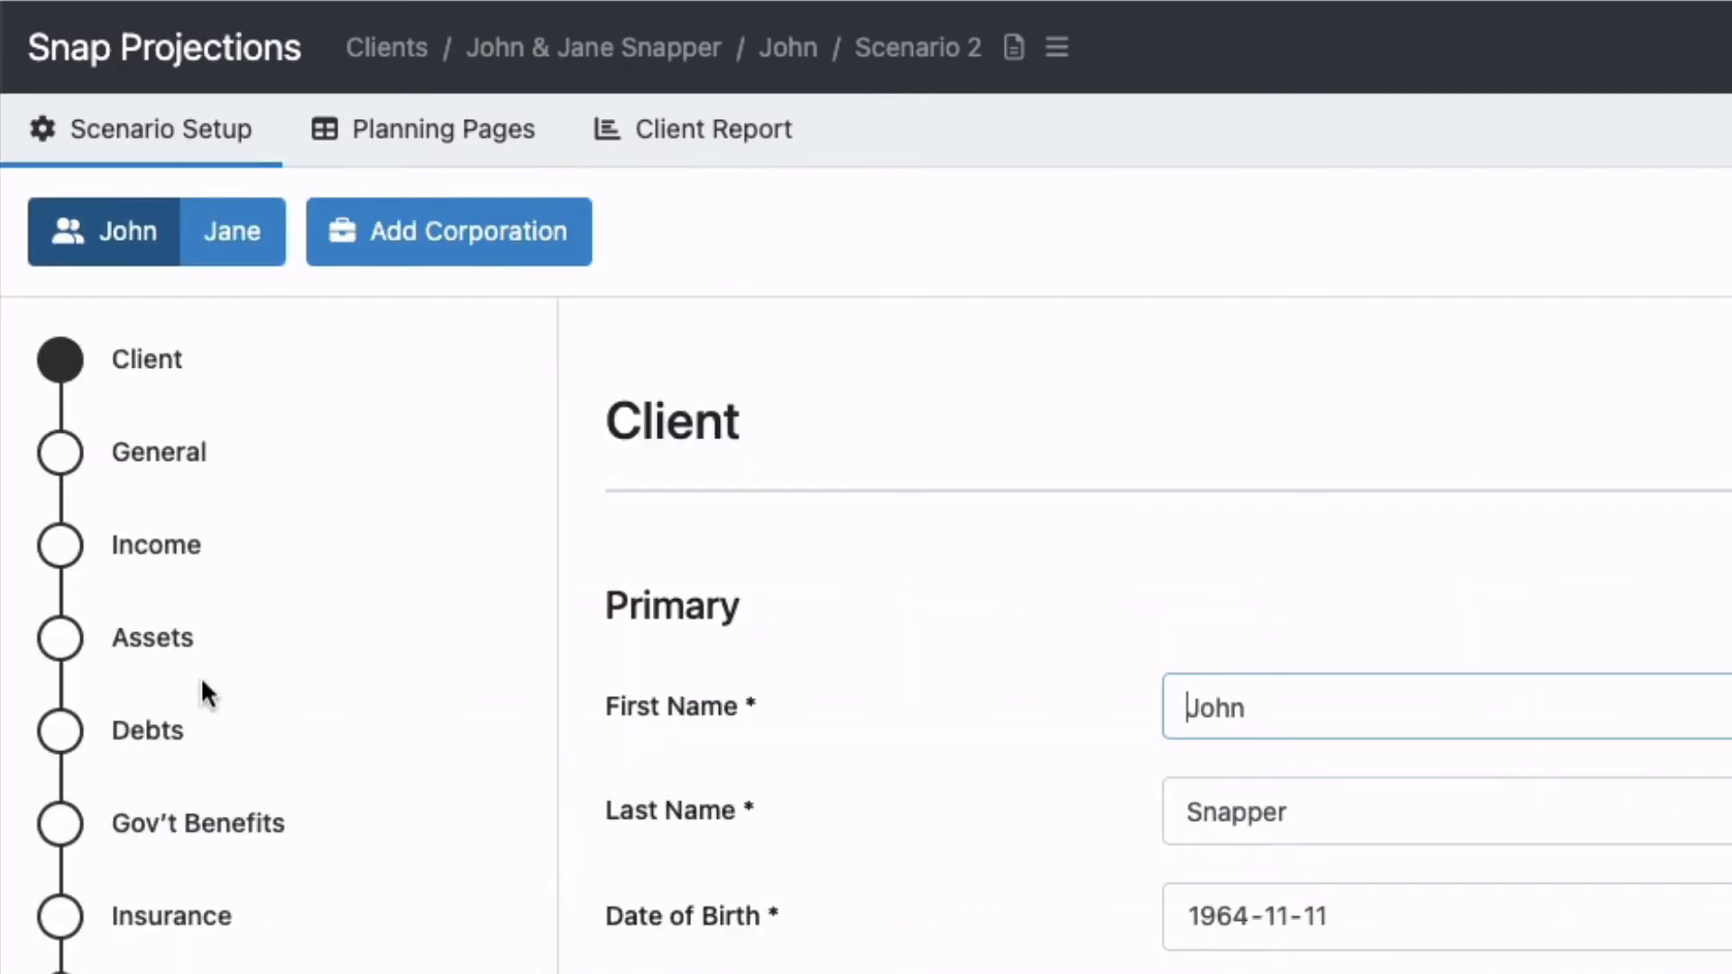
click(131, 736)
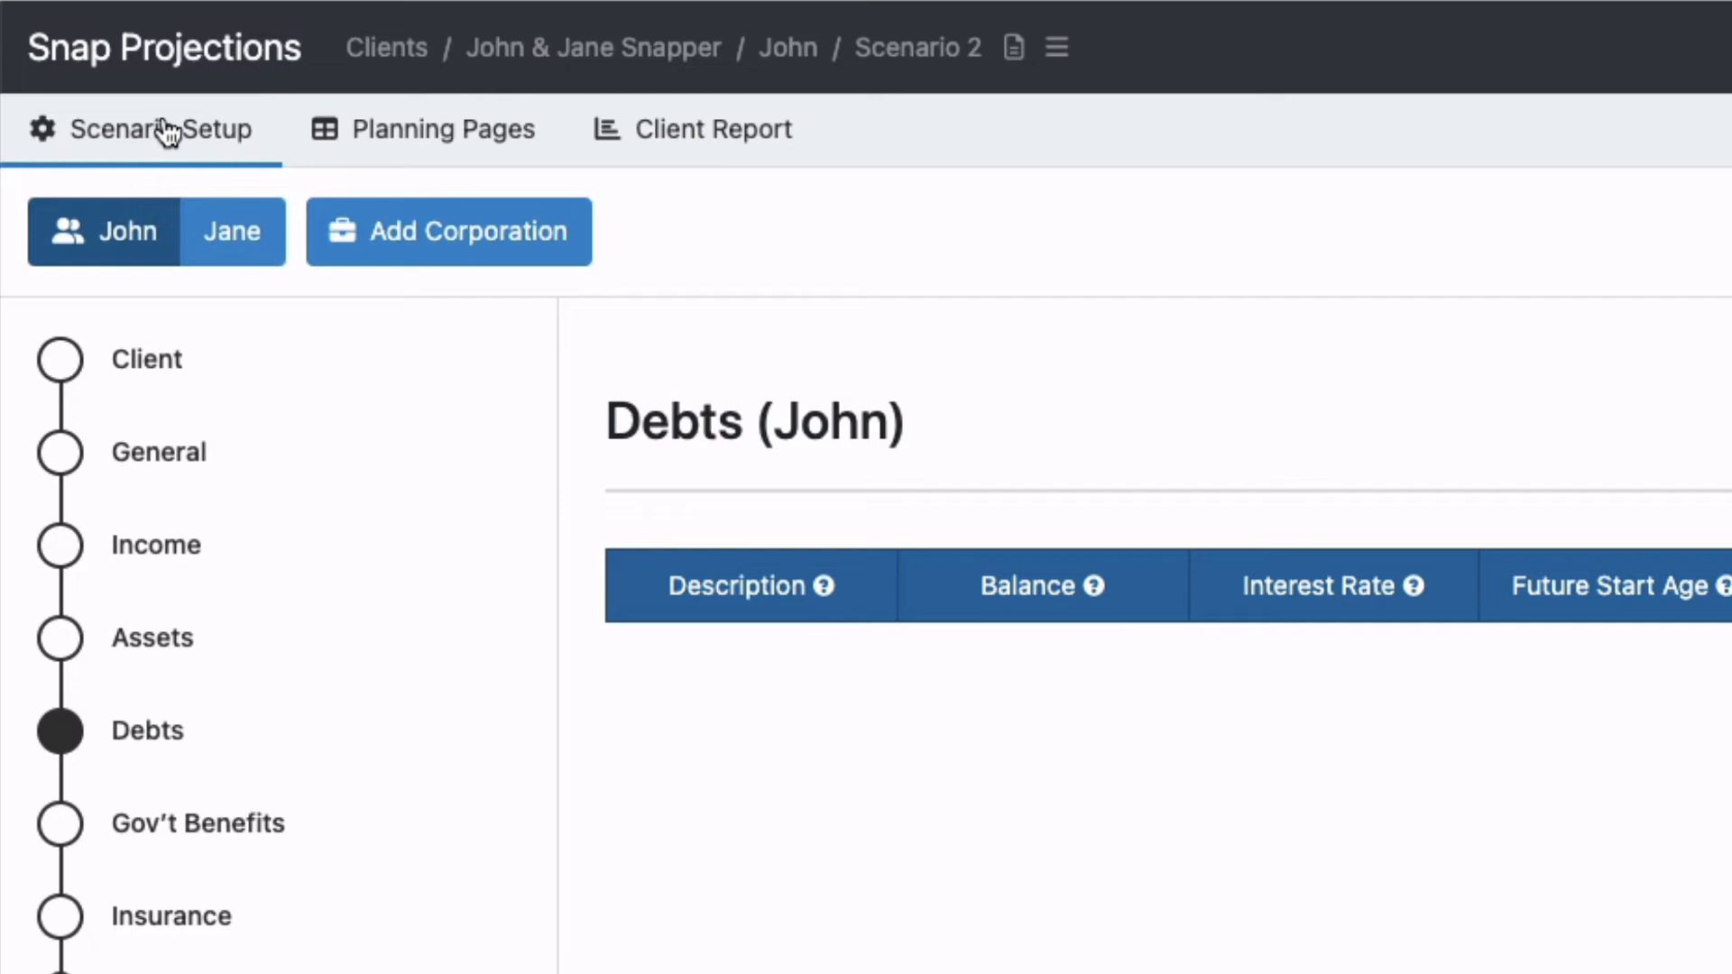
click(426, 242)
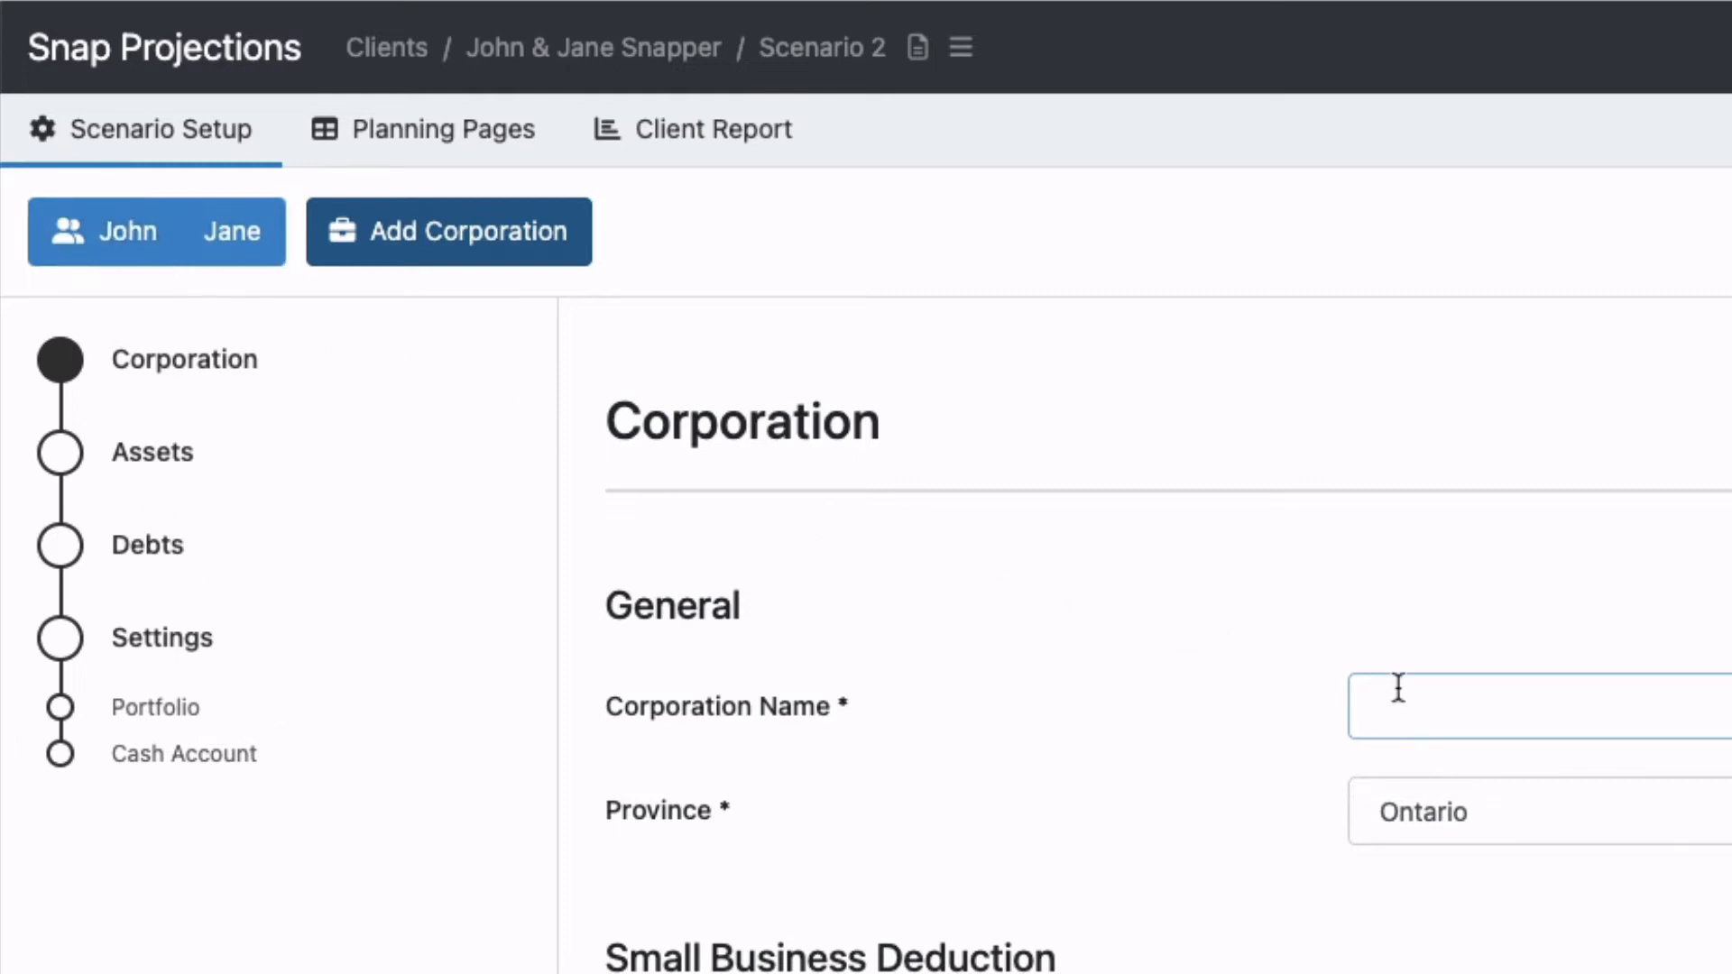
text(Corp)
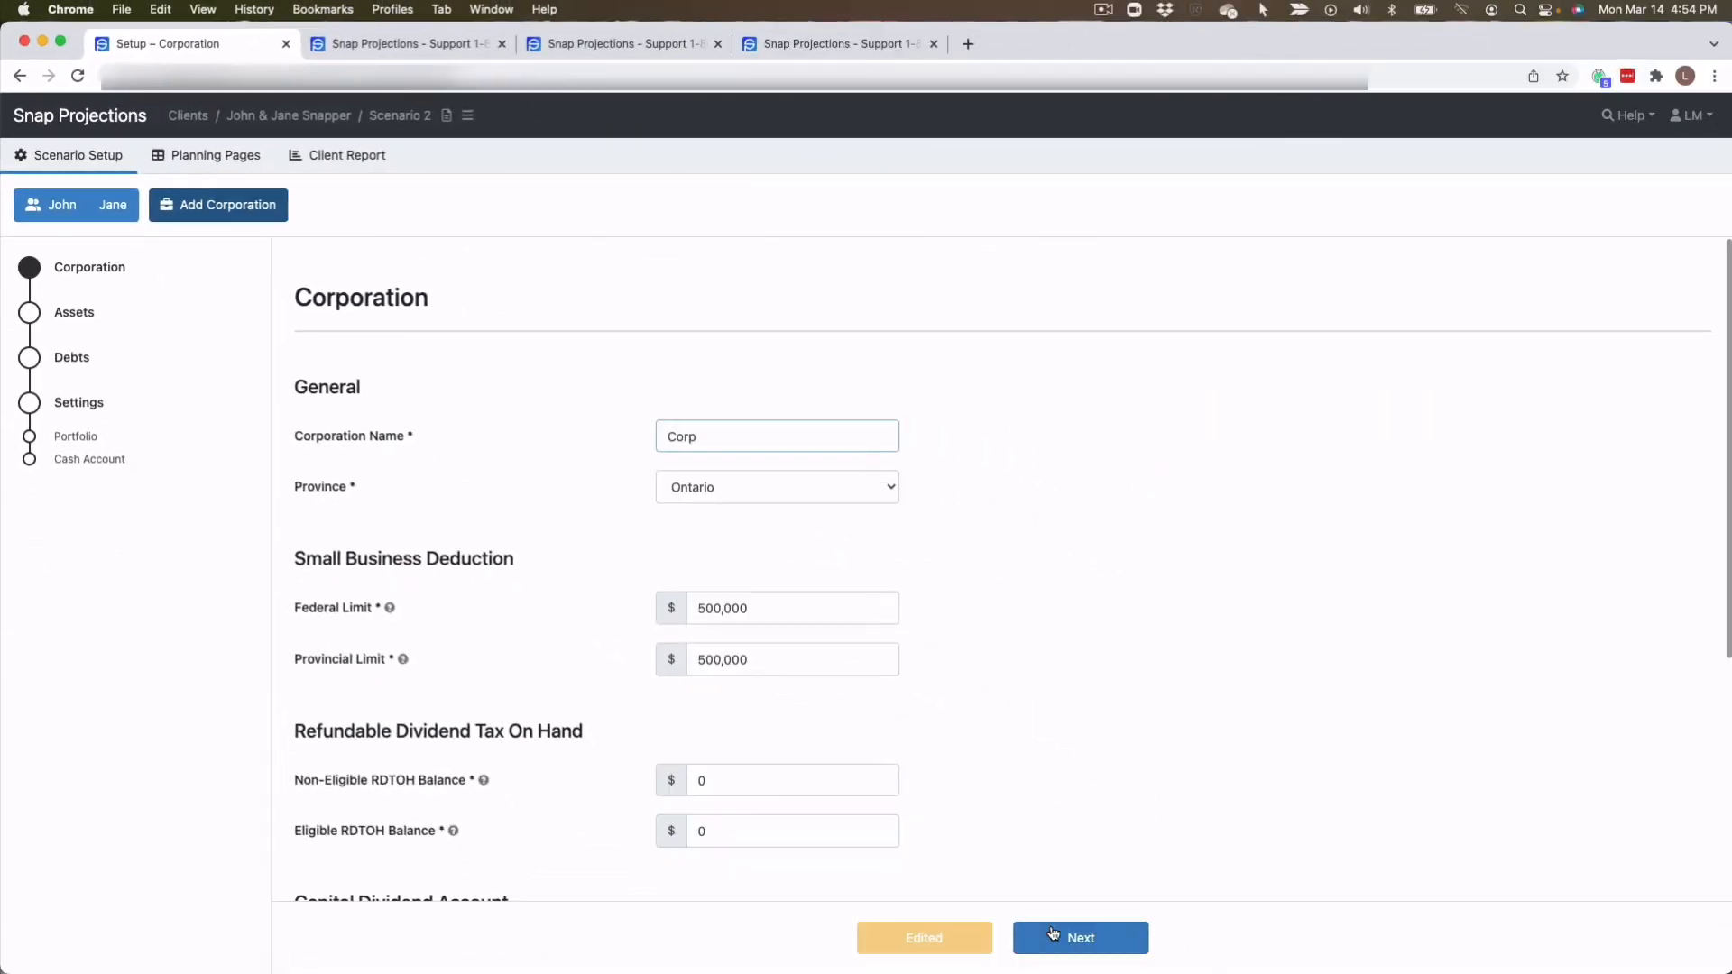
click(1053, 933)
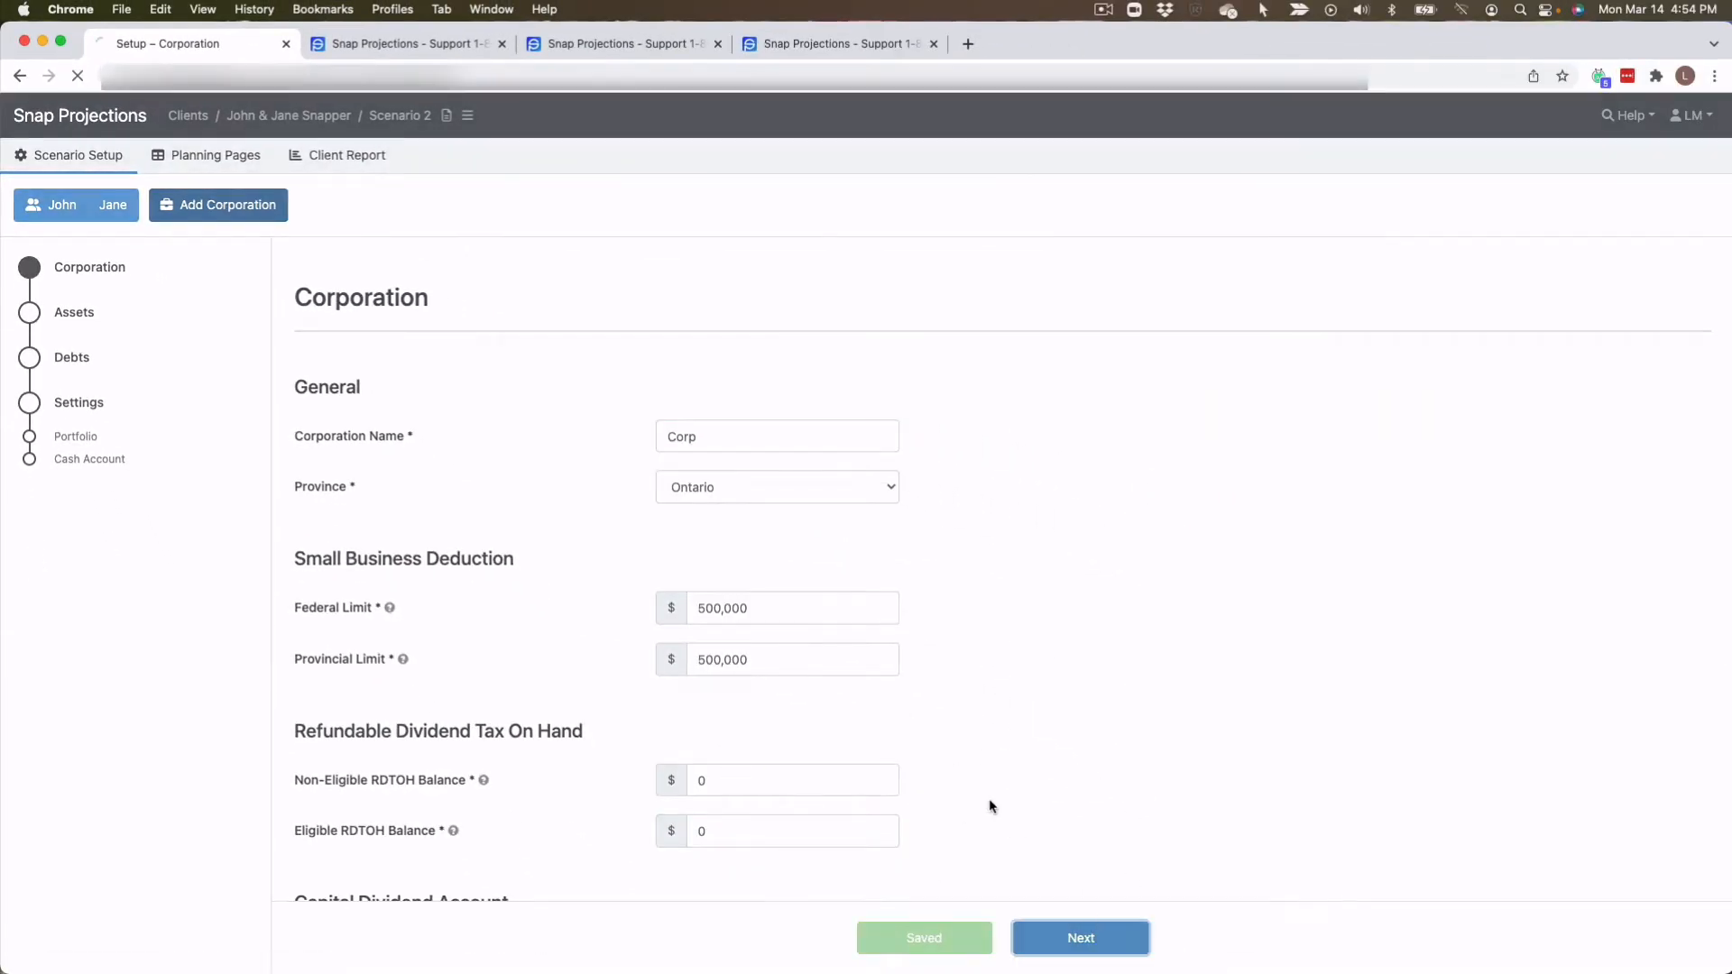
click(1089, 938)
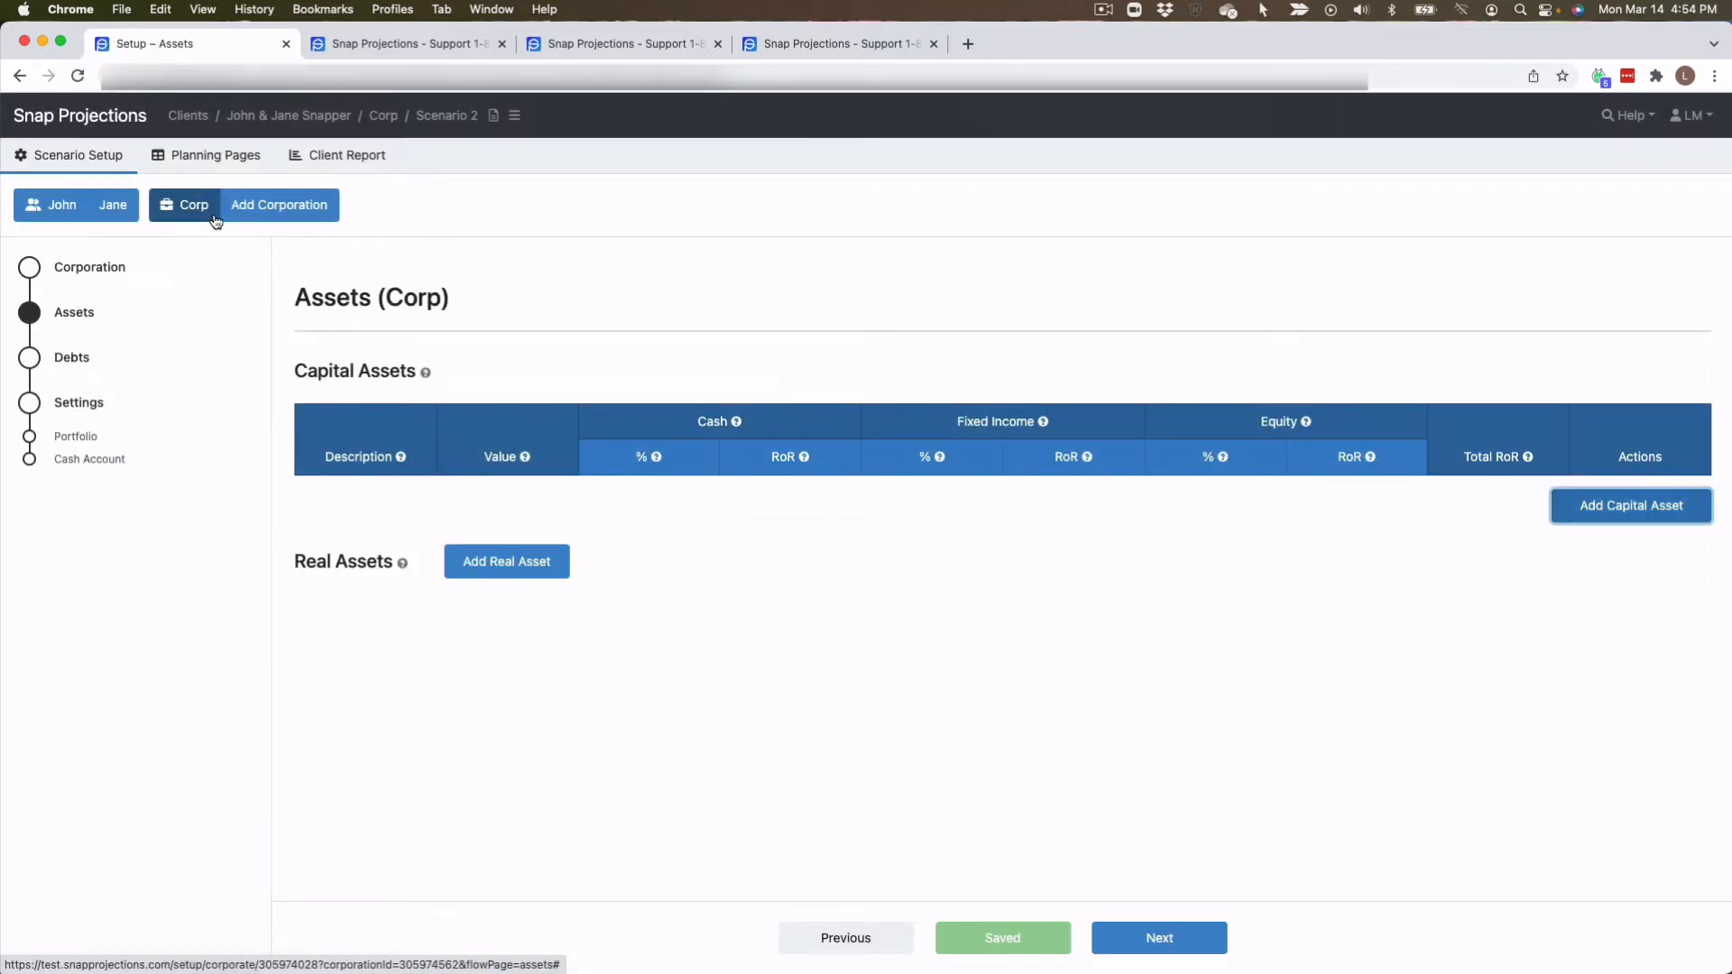
- View the spouse's Assets setup page and their individual planning page
click(114, 207)
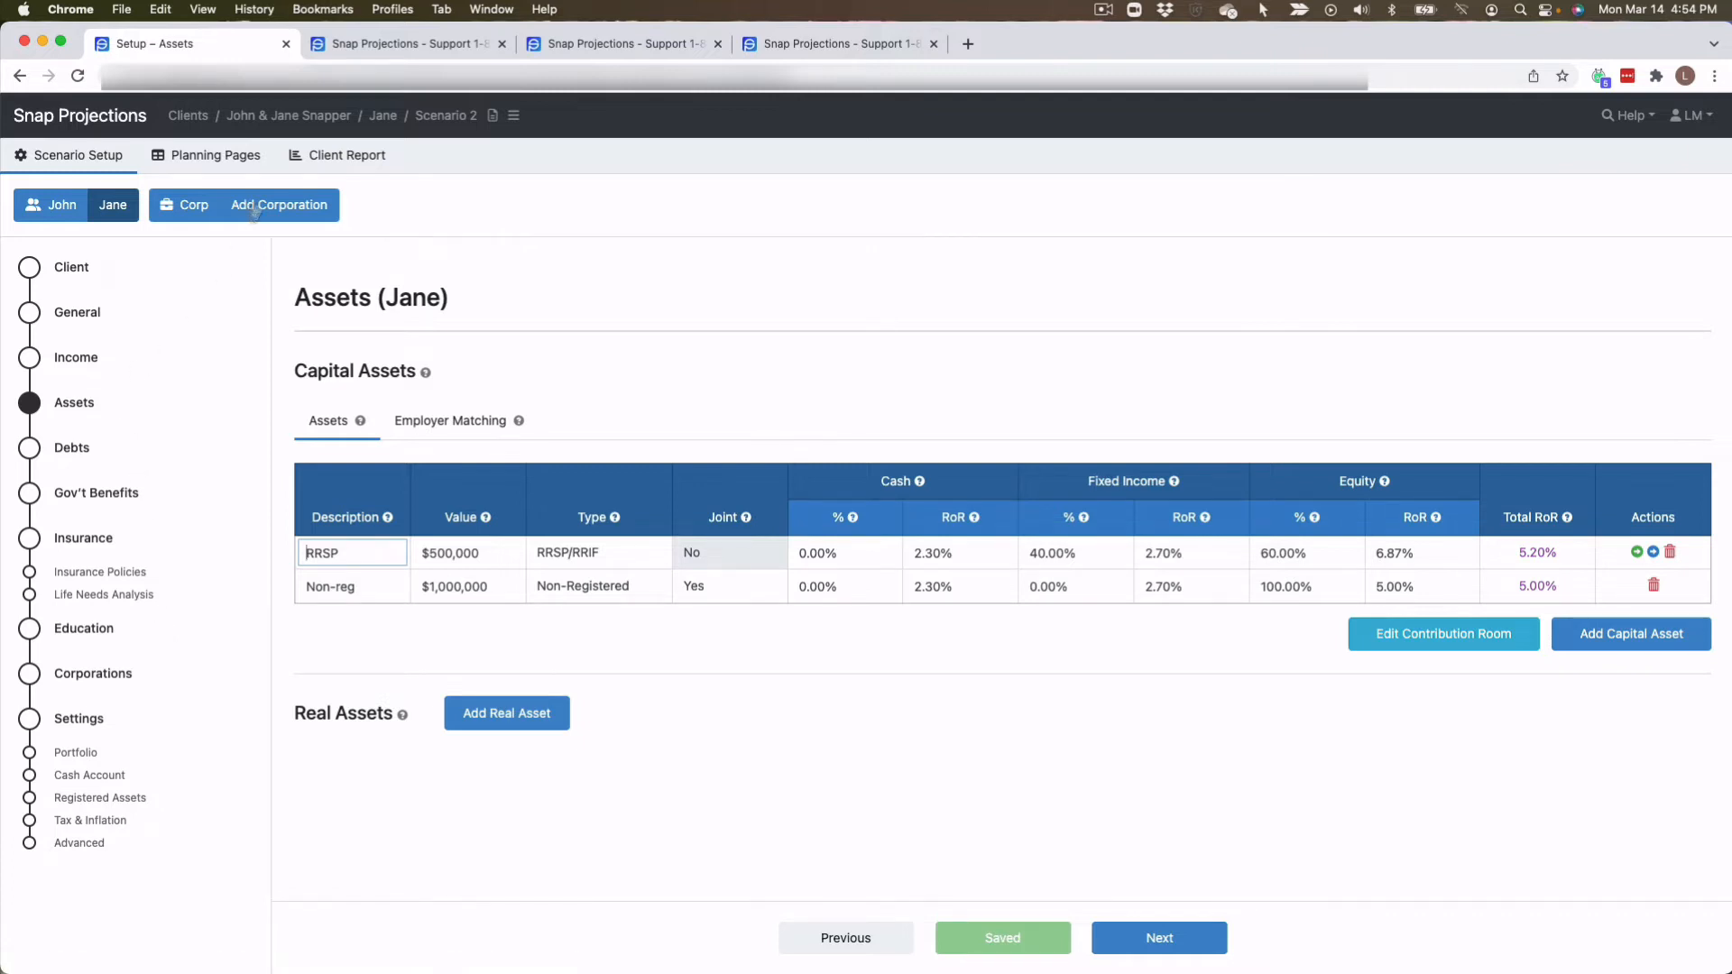
click(204, 158)
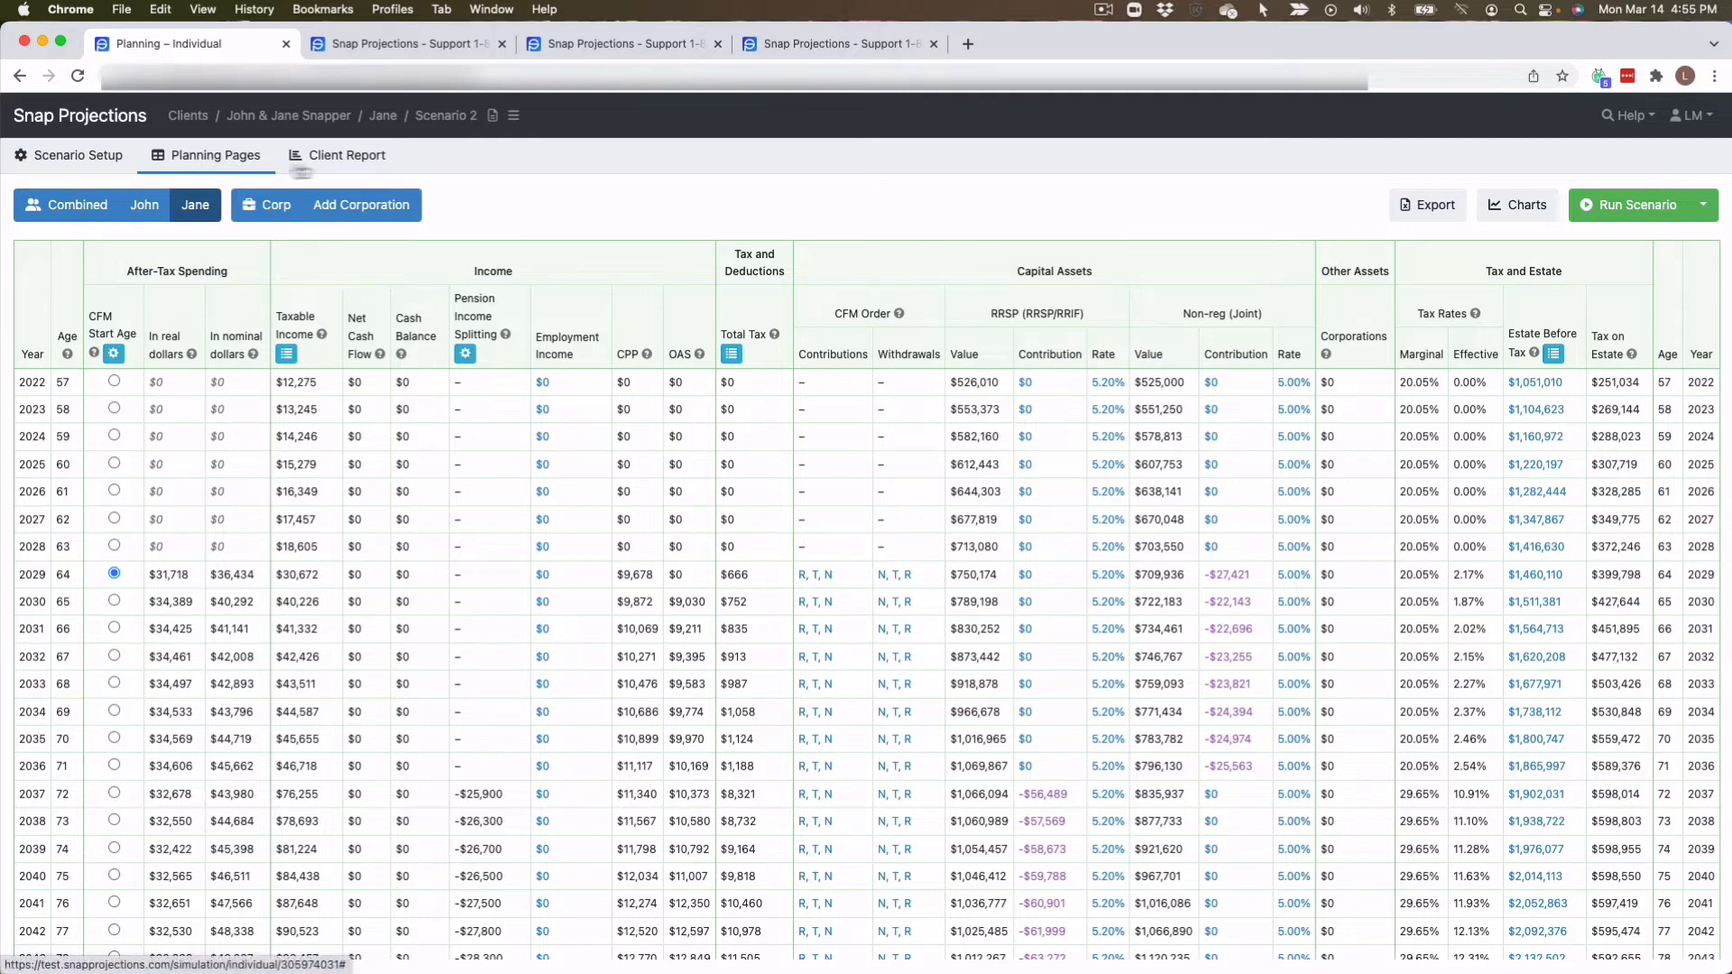
- Open the client report's editor and display its Net Worth chart page
click(365, 162)
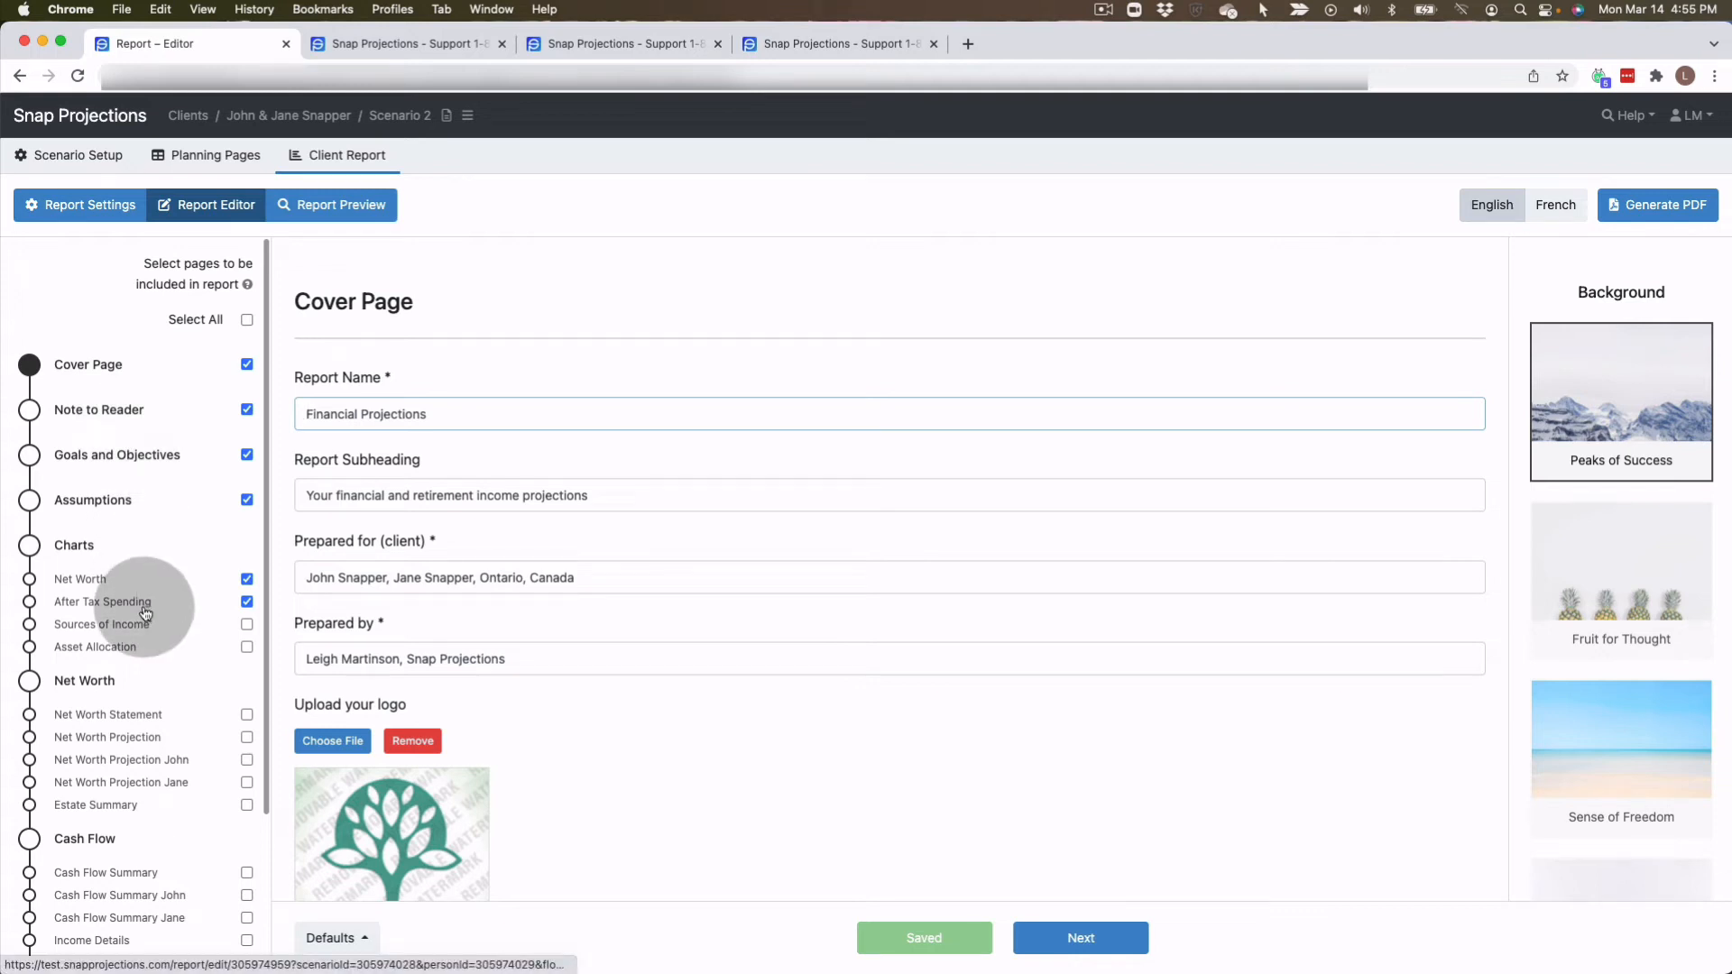
click(227, 221)
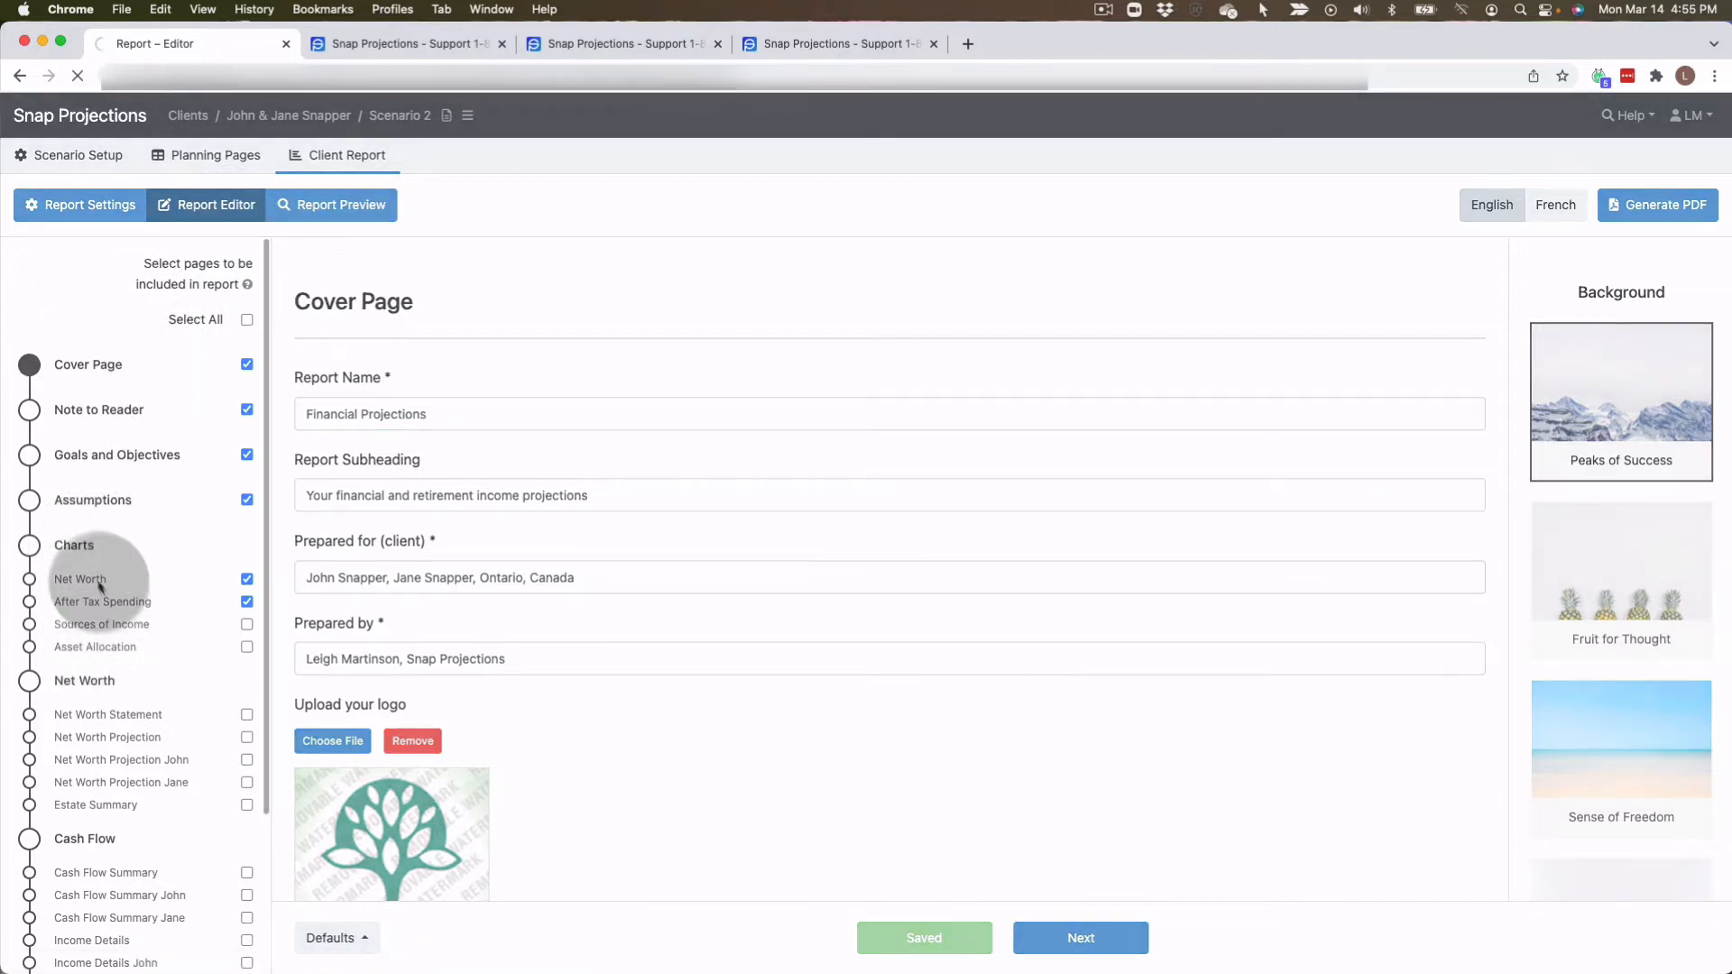
click(99, 585)
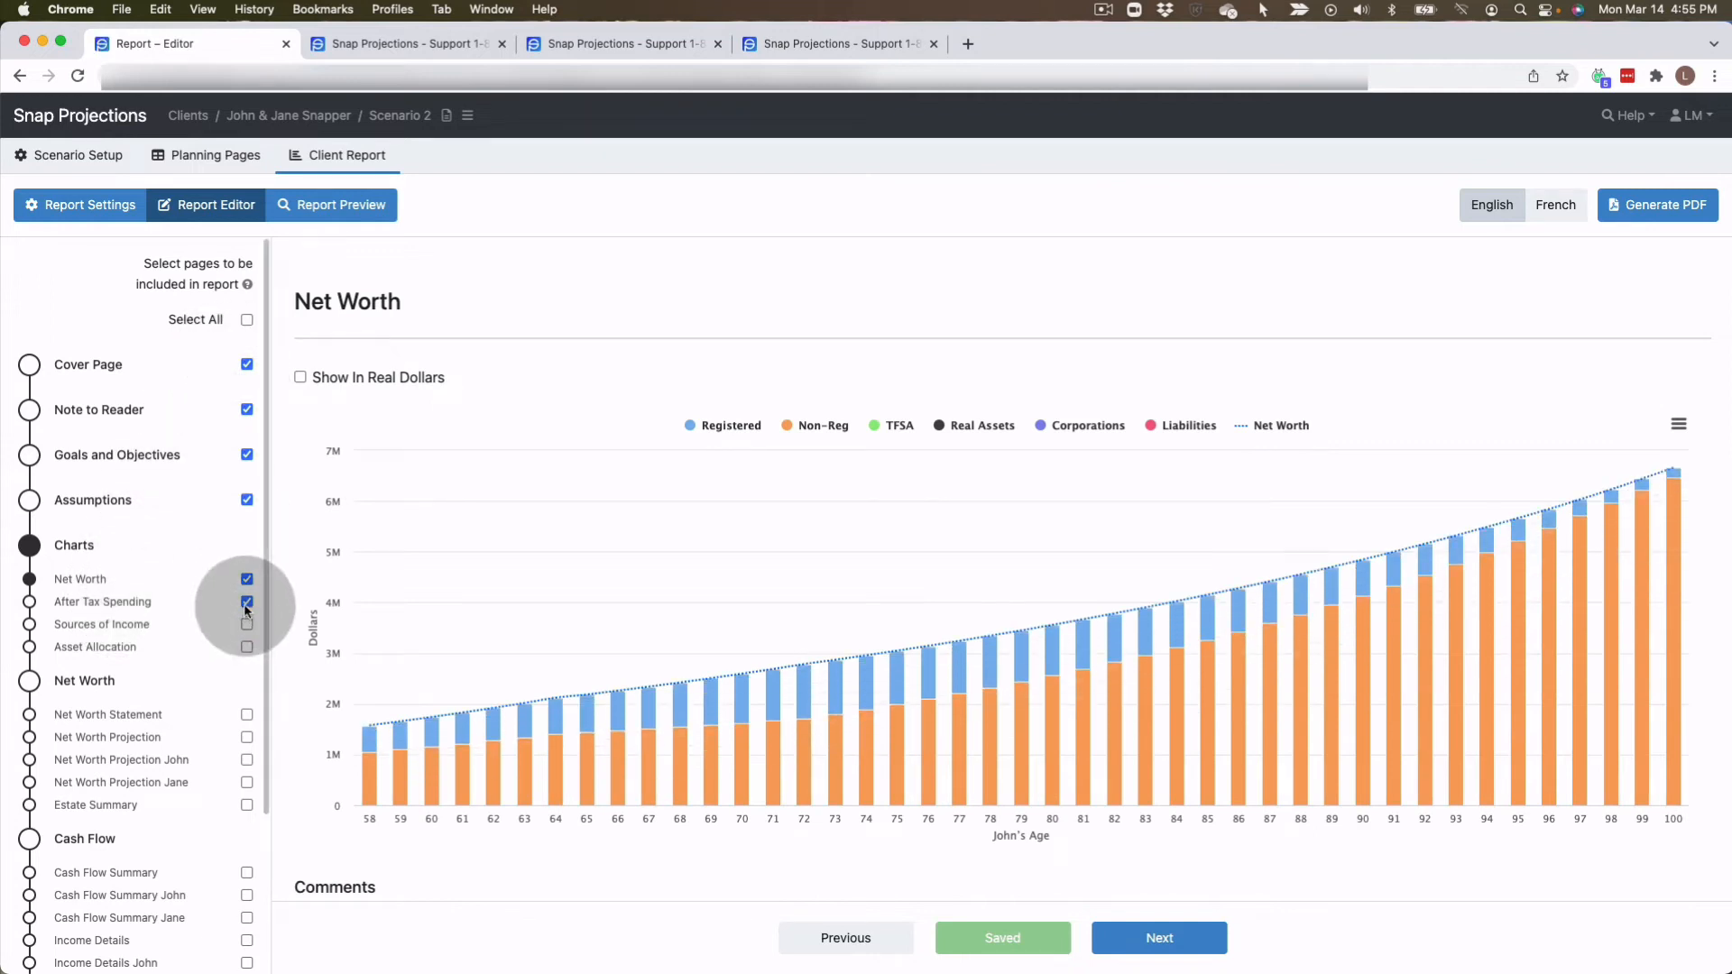
- Review the report's print, header, custom page and default settings, and return to the Net Worth chart to inspect its yearly values
click(77, 207)
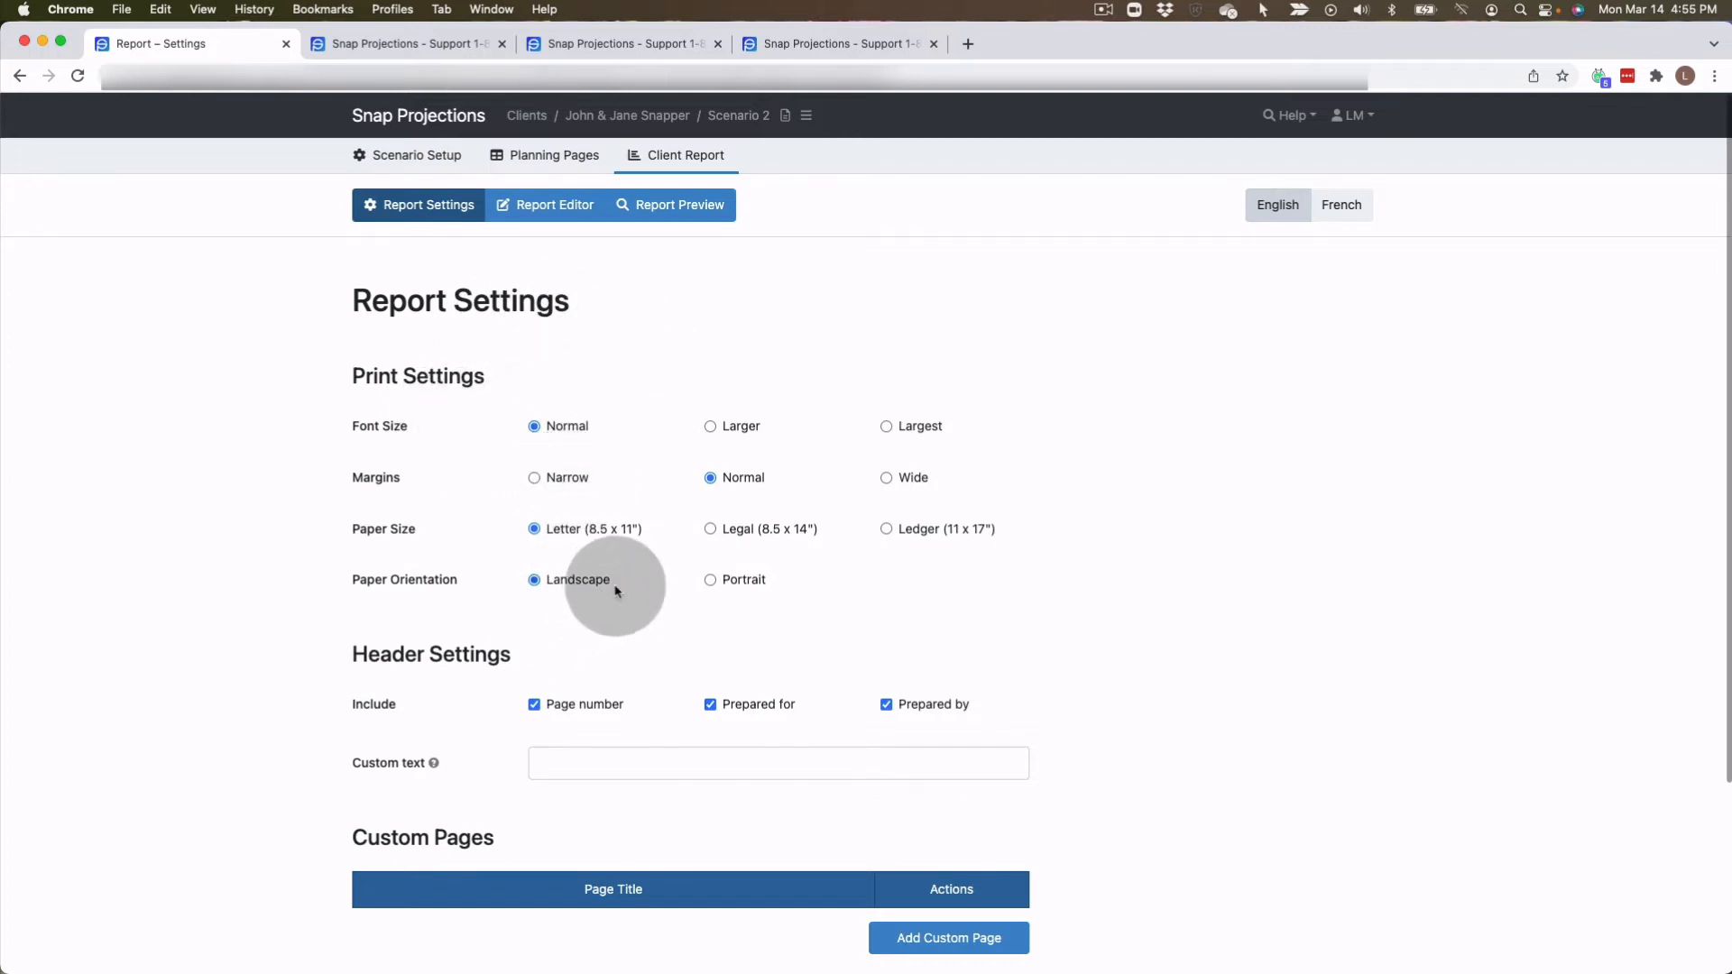
scroll(618, 580, down, 3)
scroll(620, 573, down, 2)
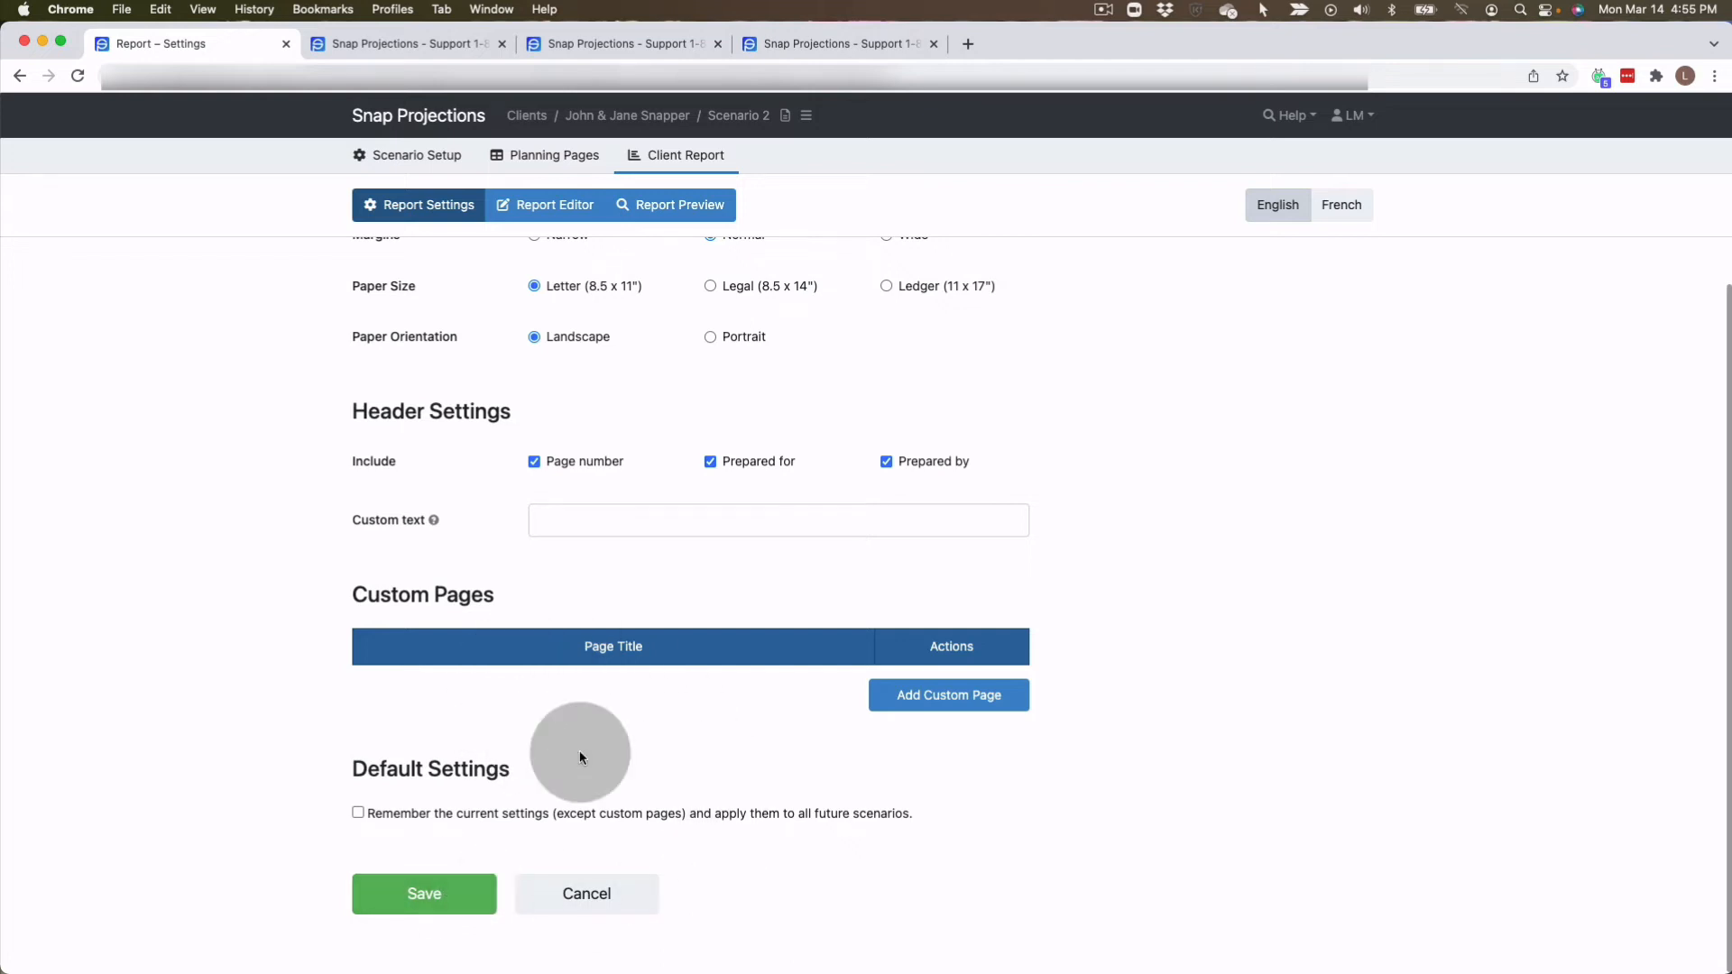
click(575, 211)
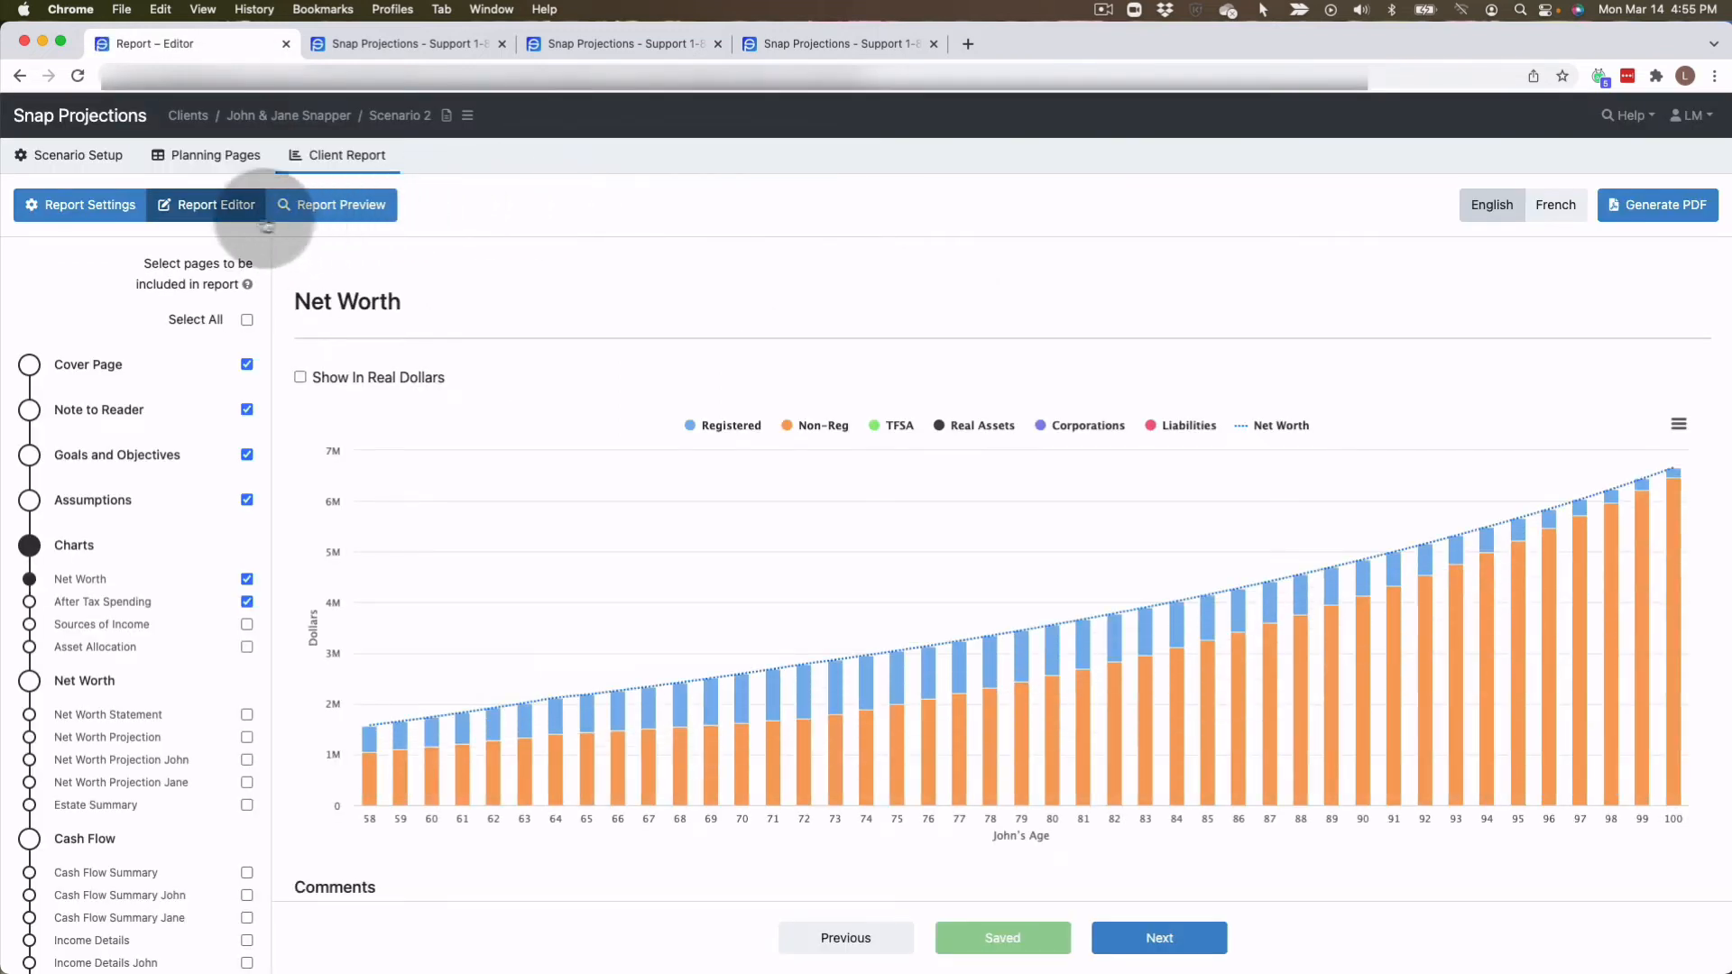
mouse_move(810, 642)
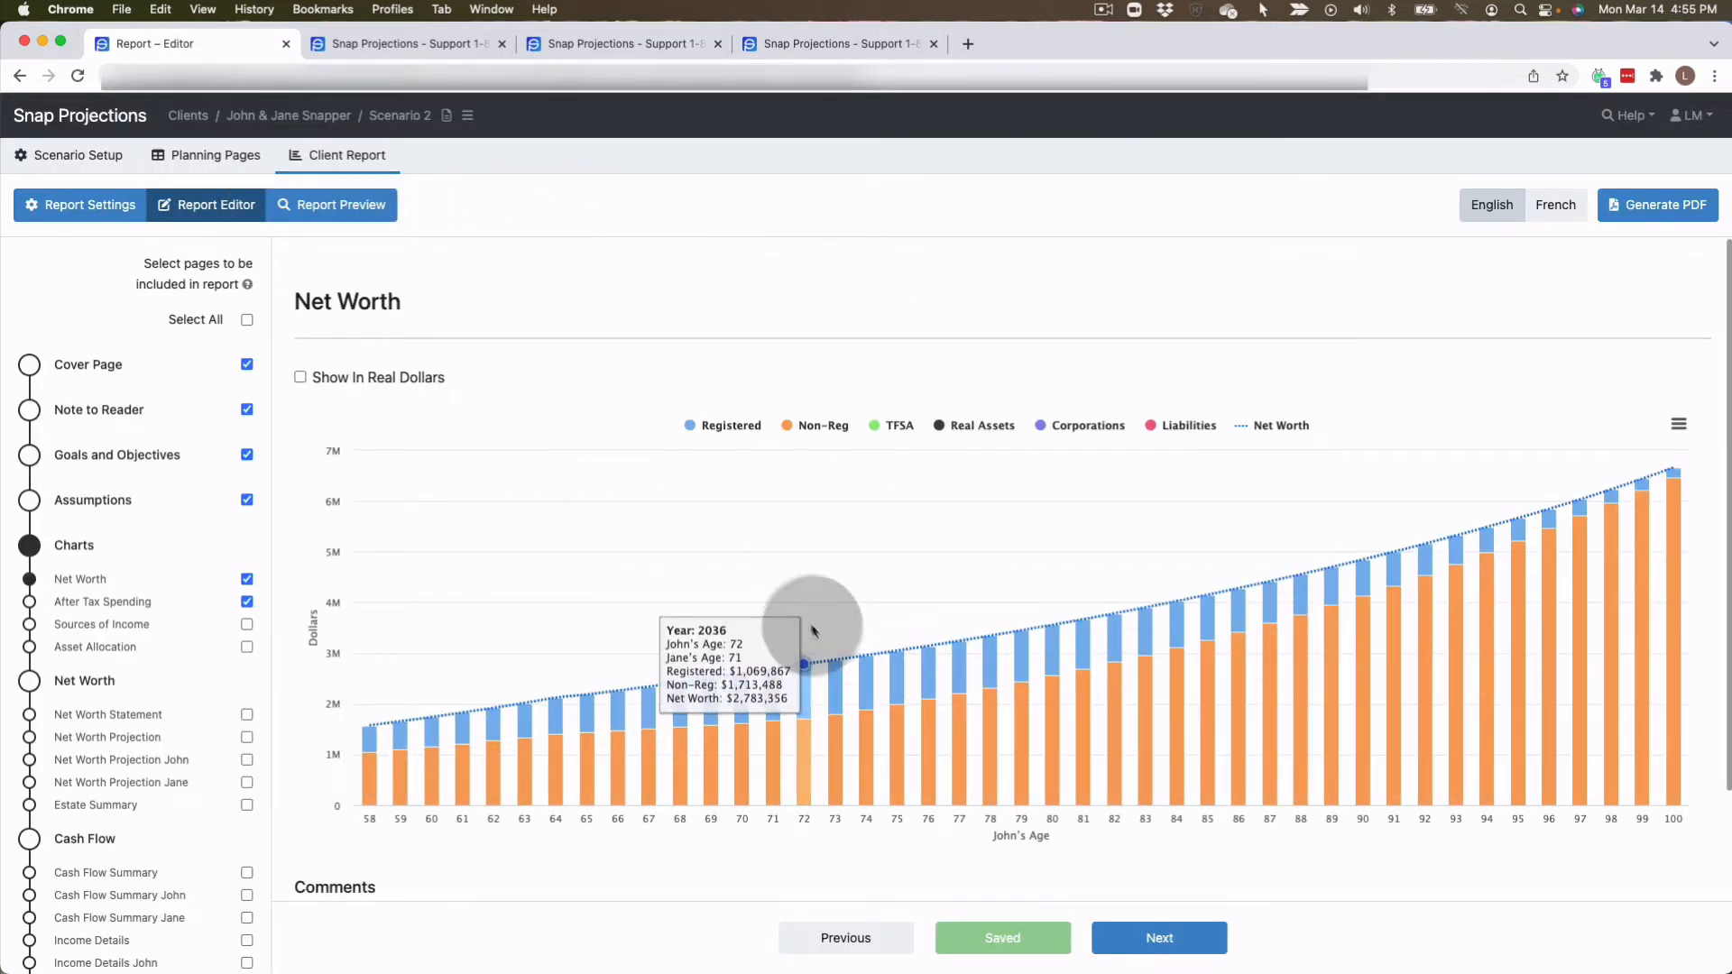
- Generate a PDF from the report preview and delete it, returning to the report editor
click(368, 206)
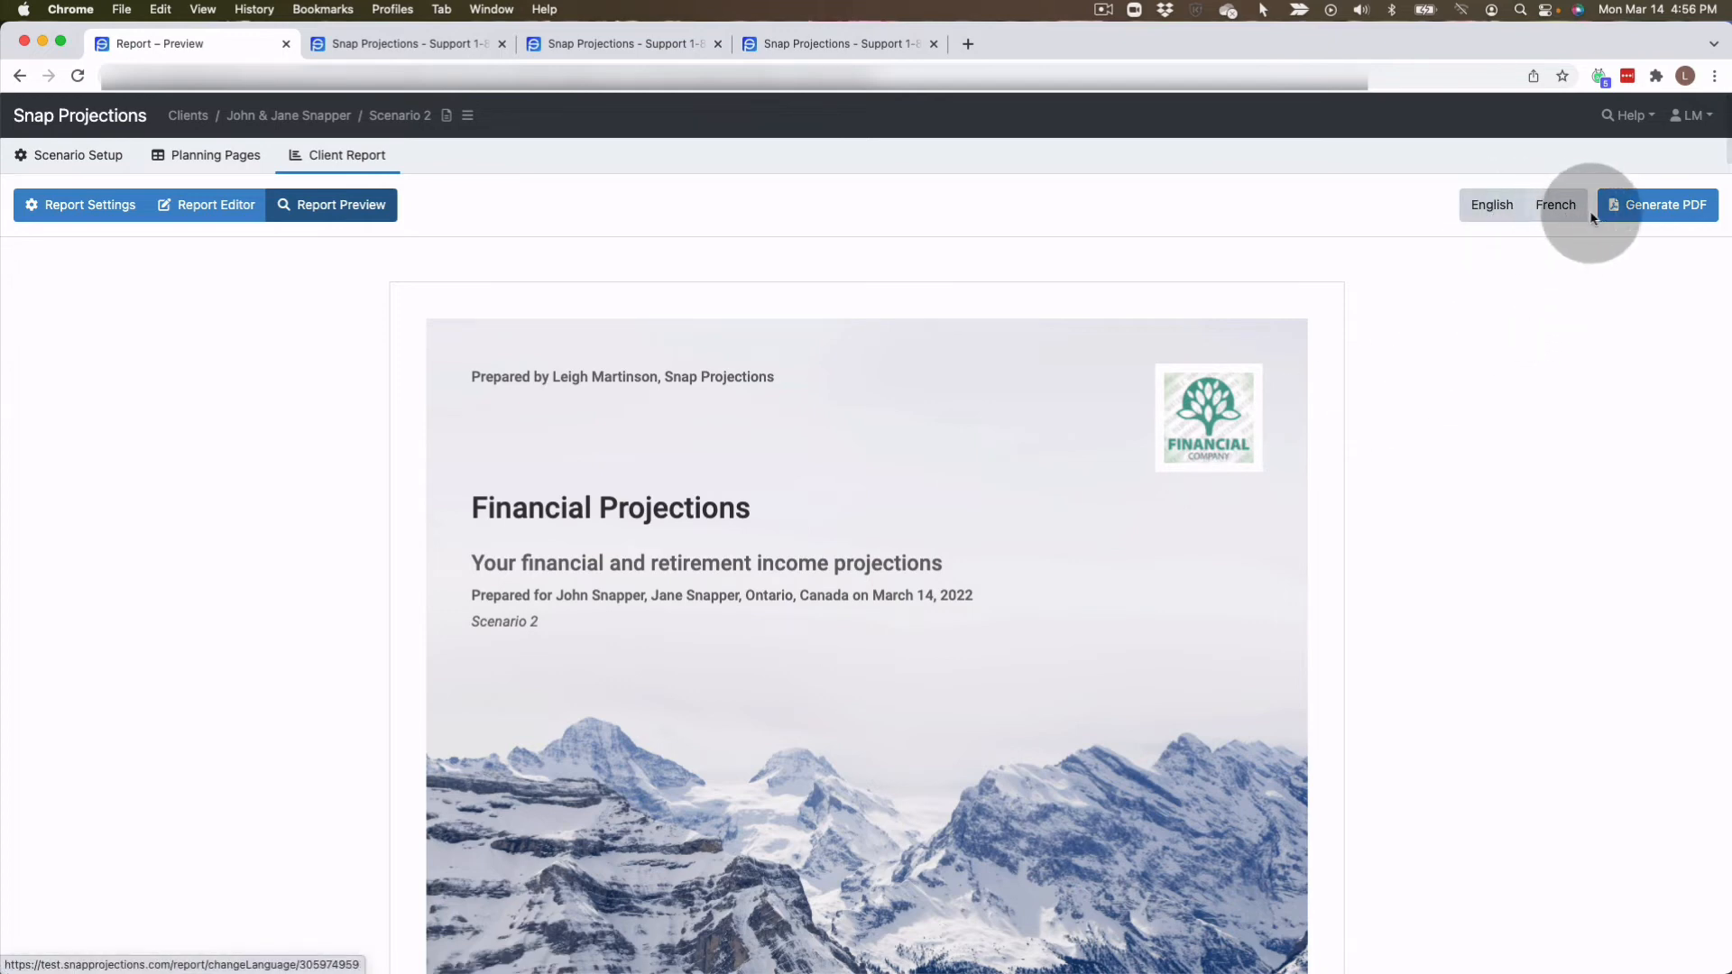
click(1658, 208)
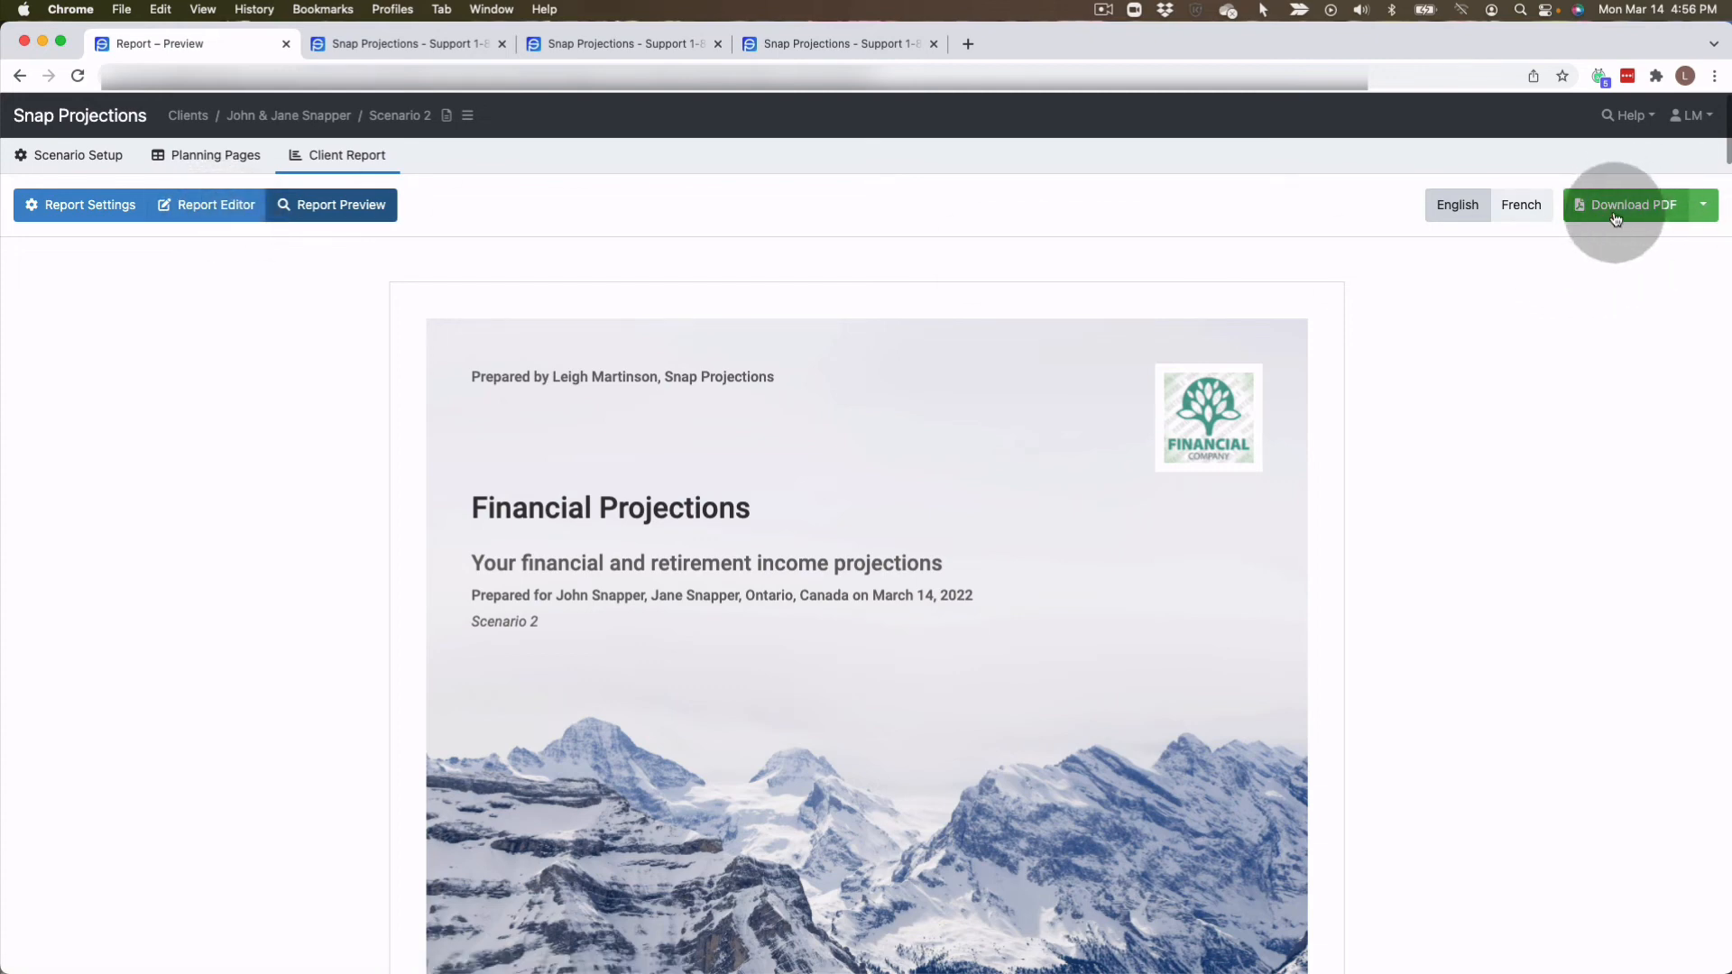
click(1712, 215)
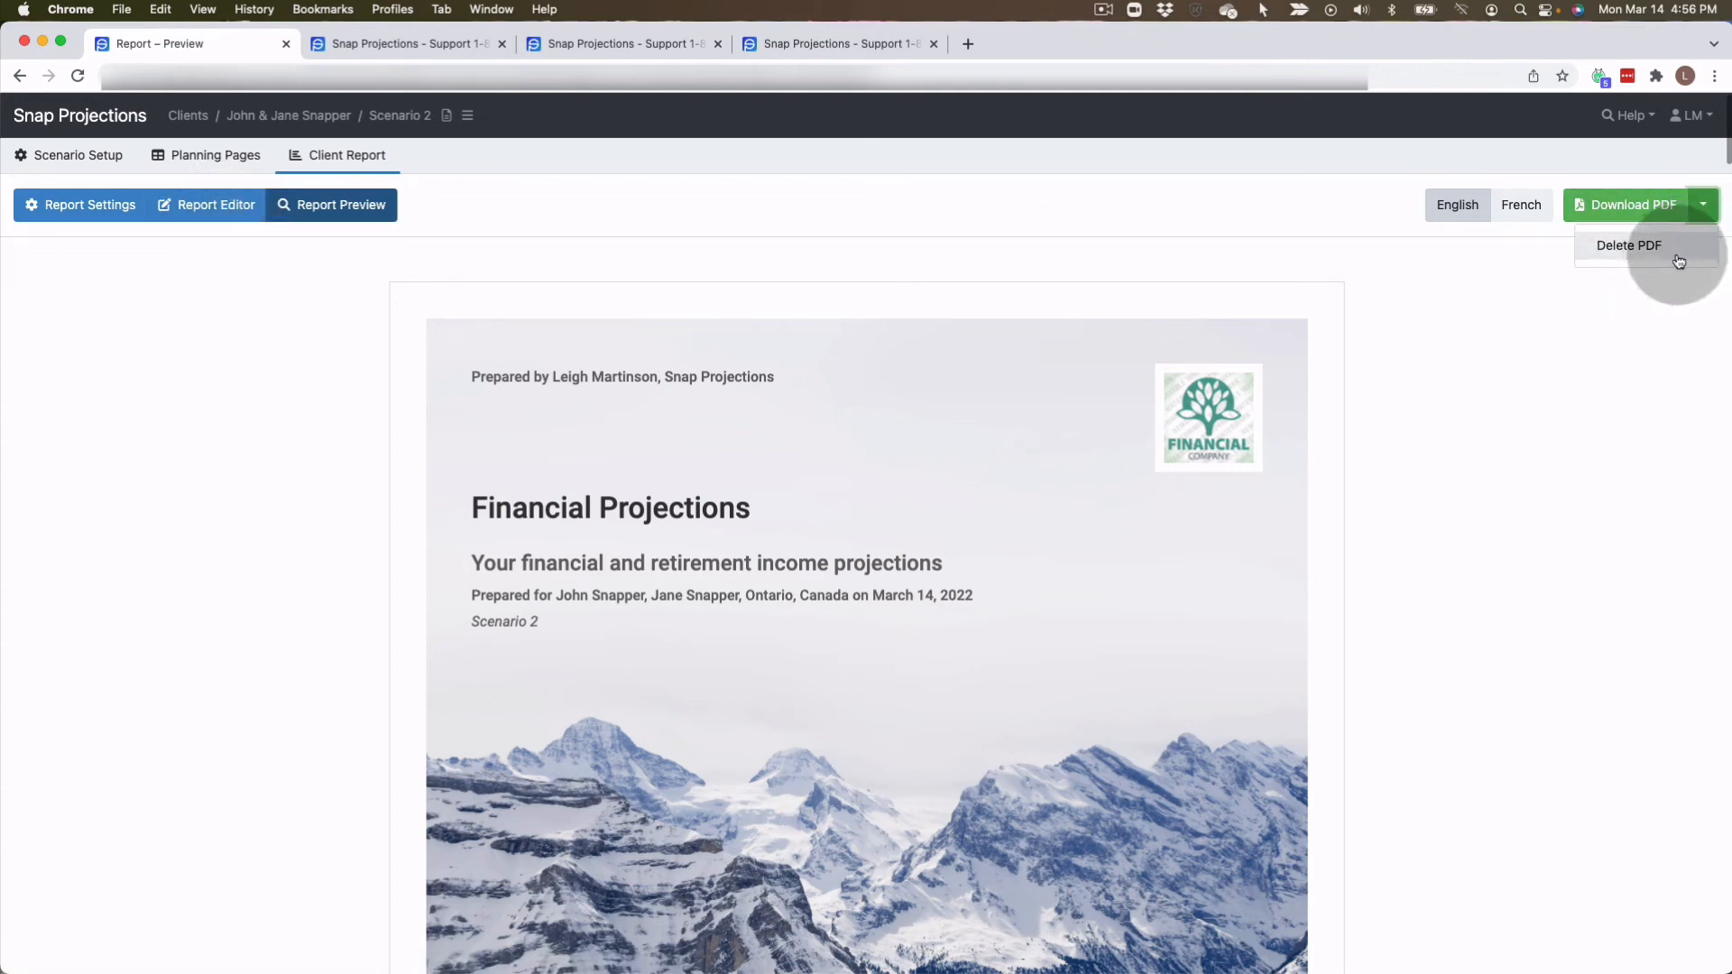
click(1650, 256)
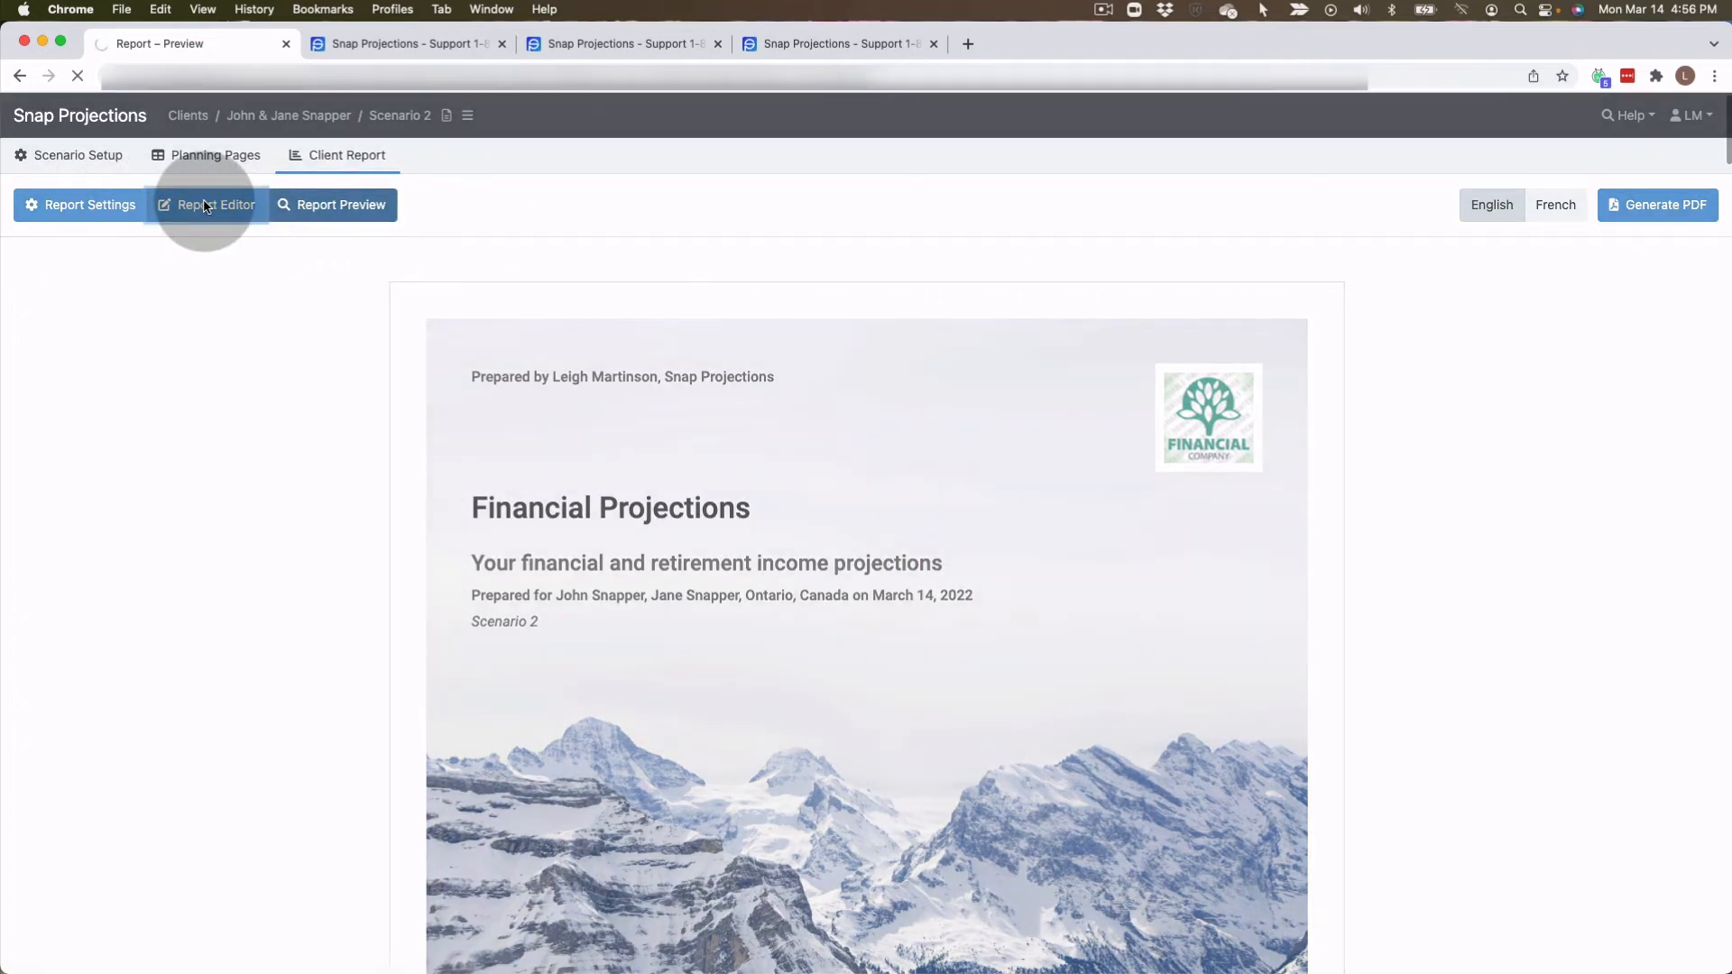
click(206, 206)
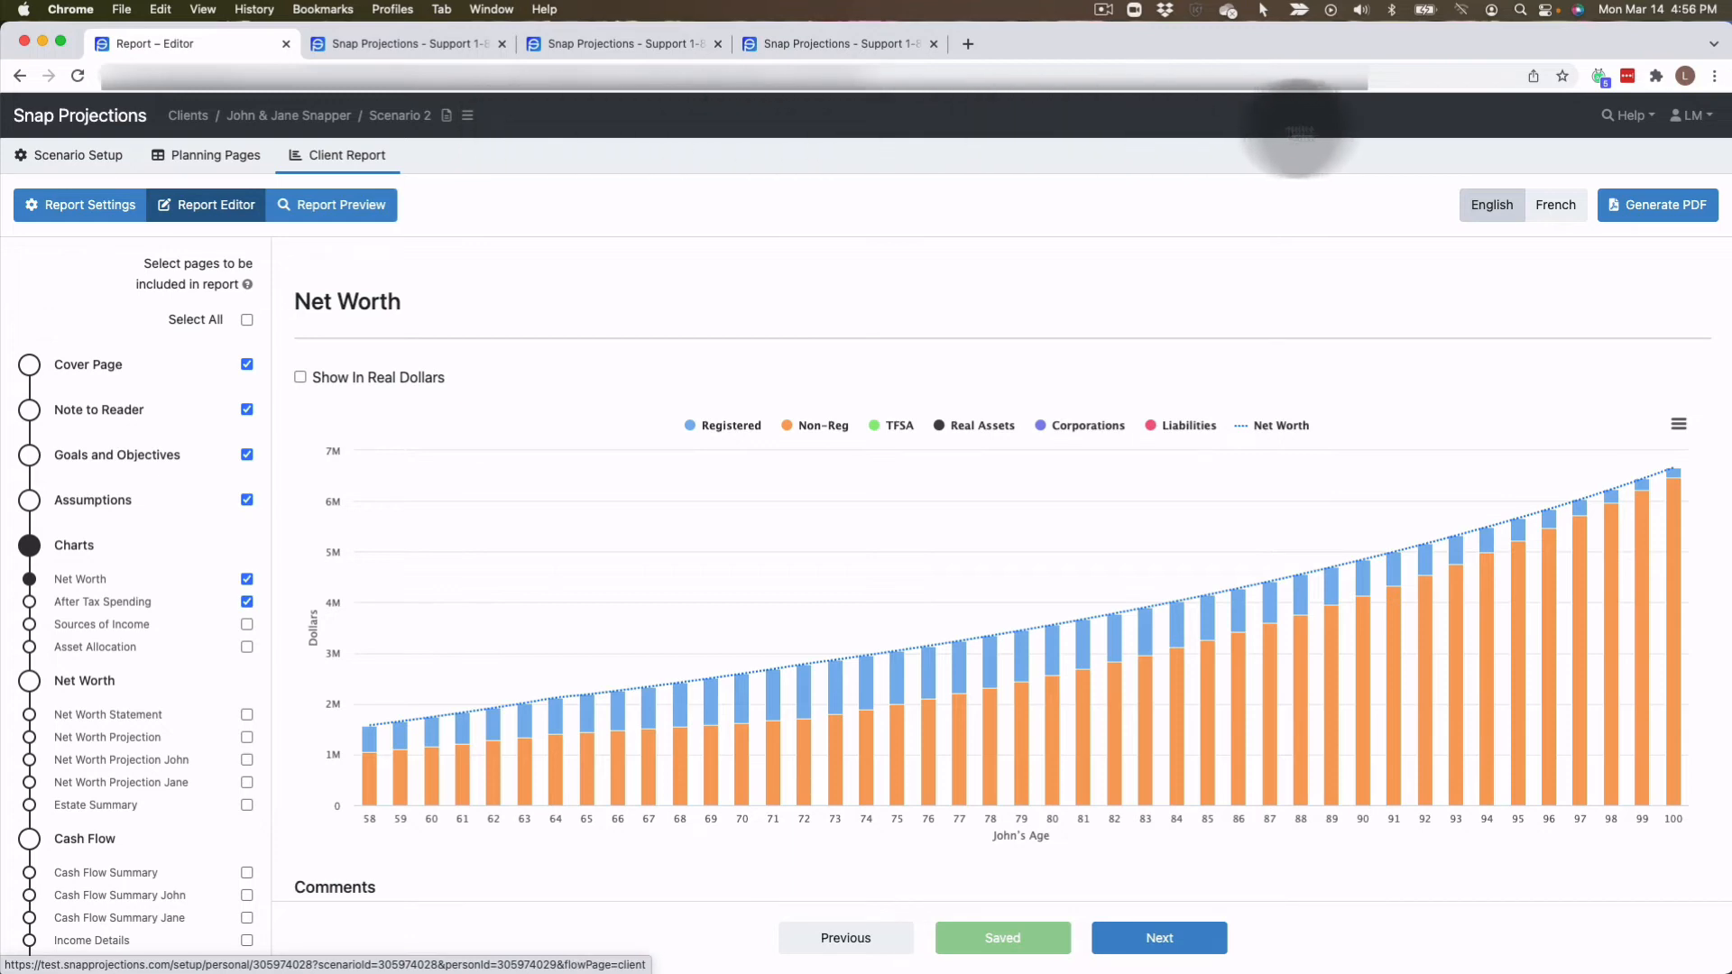
- View the Help Center and its contact form, and return to the report editor without sending anything
click(1635, 119)
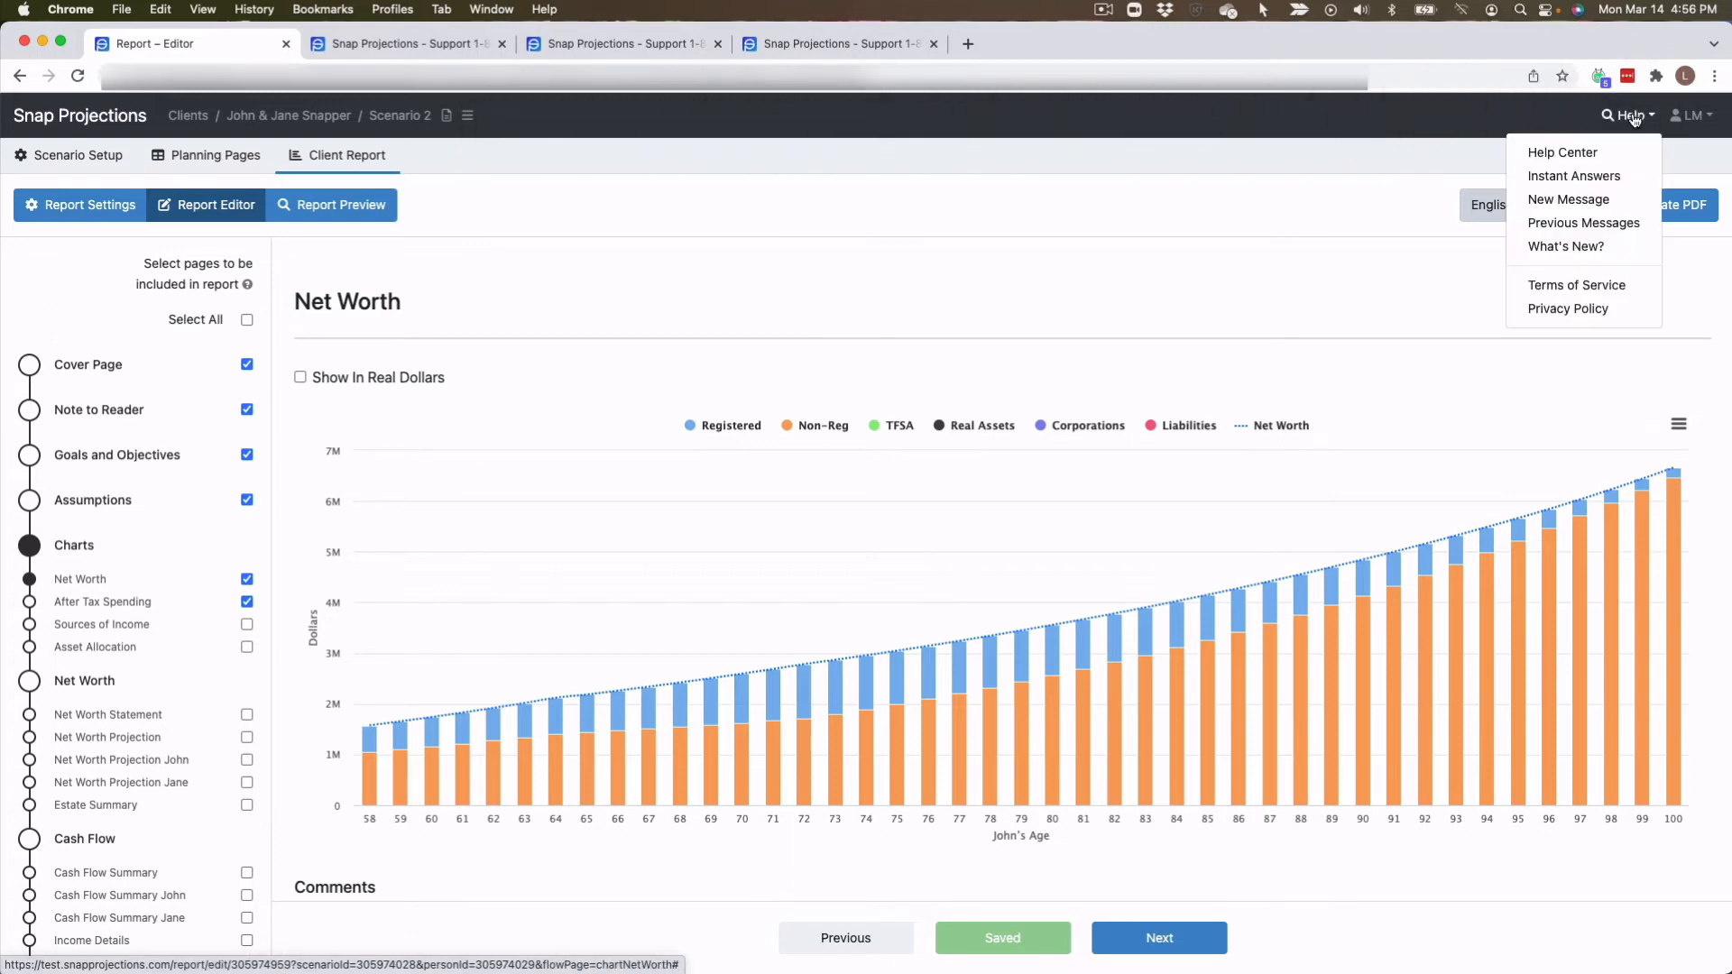
click(1578, 154)
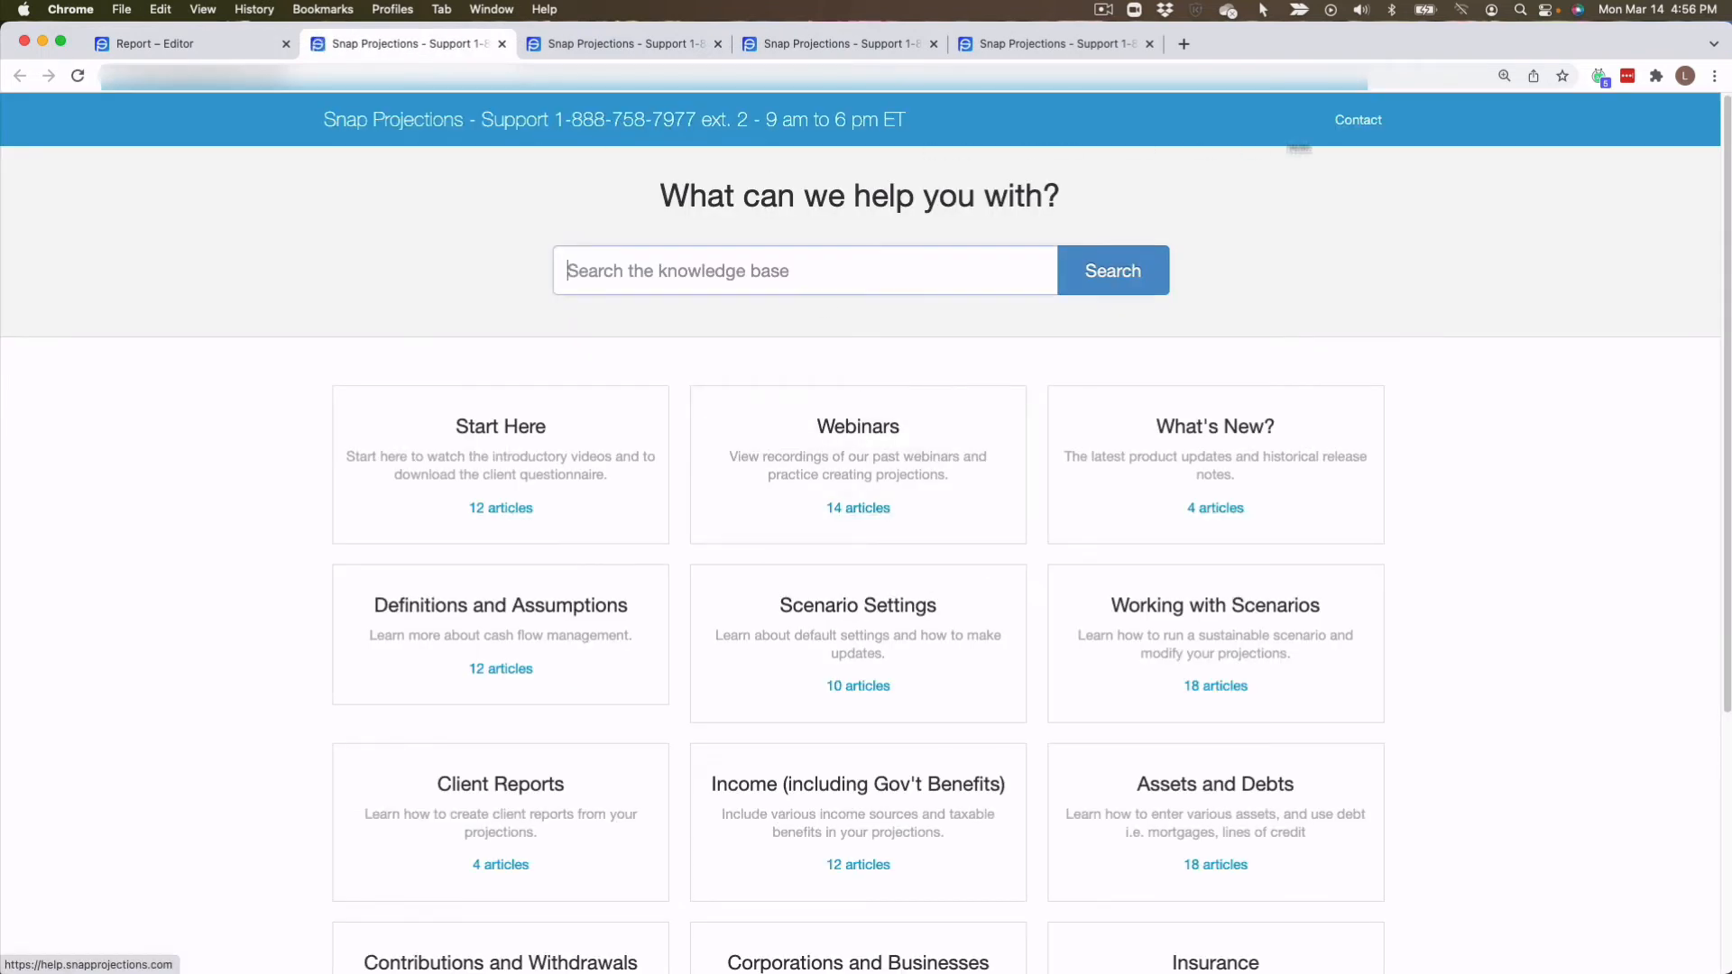
click(1374, 127)
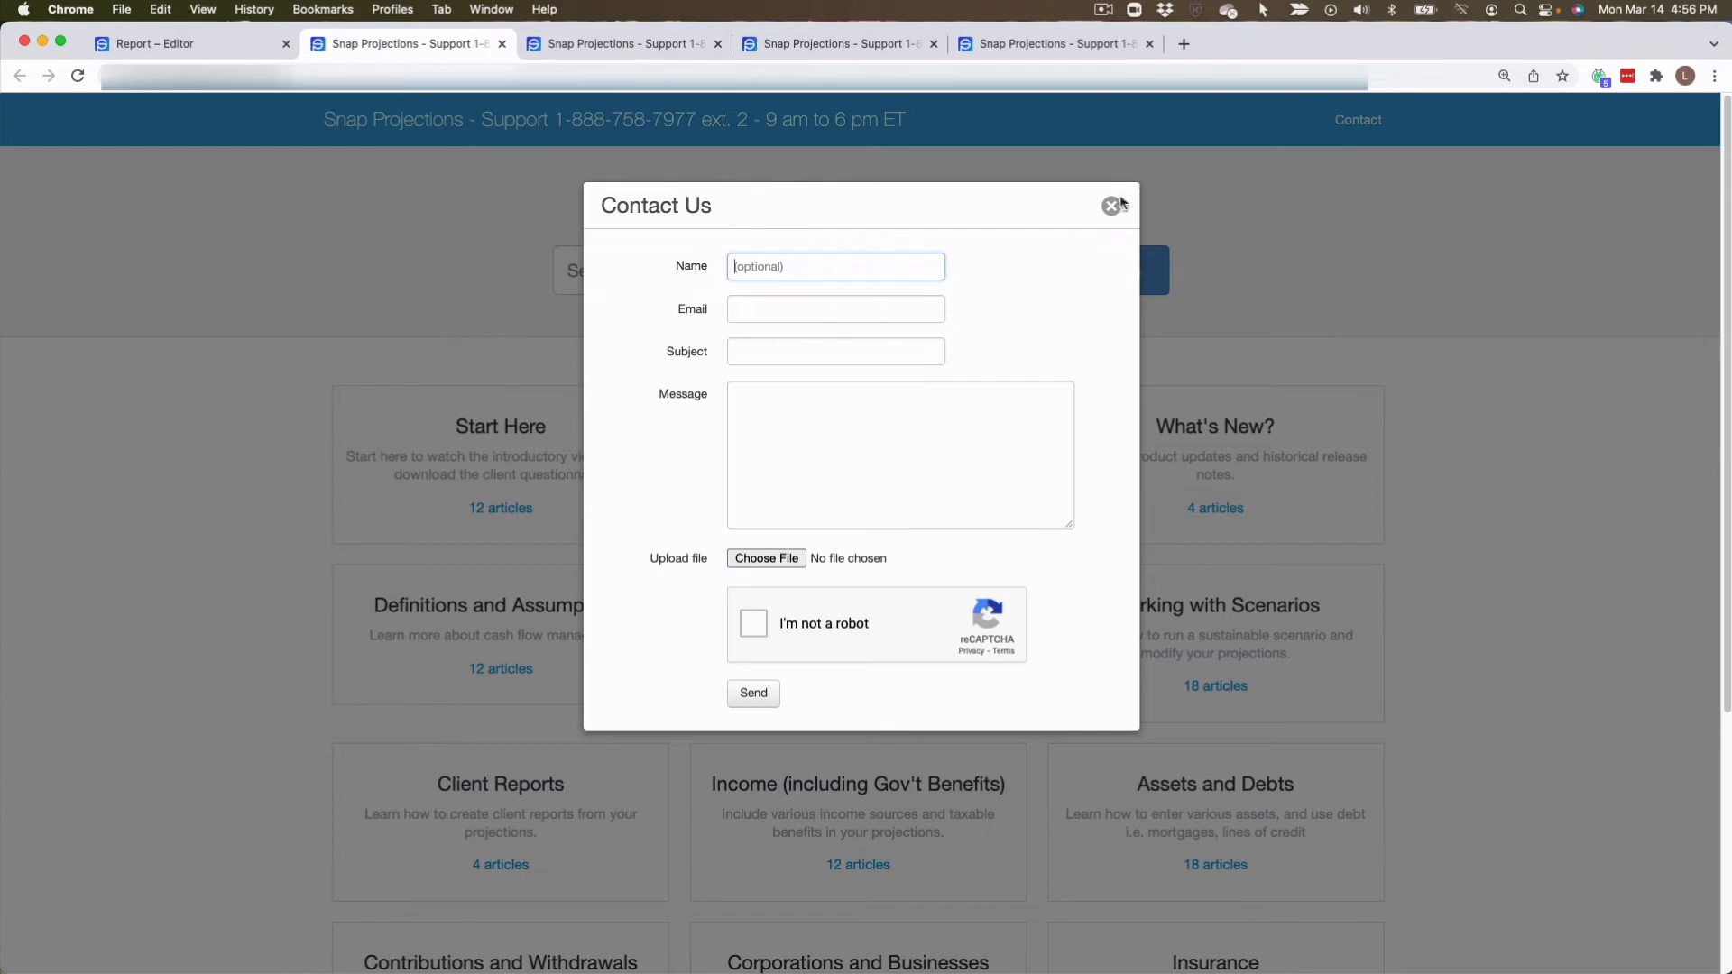
click(1112, 206)
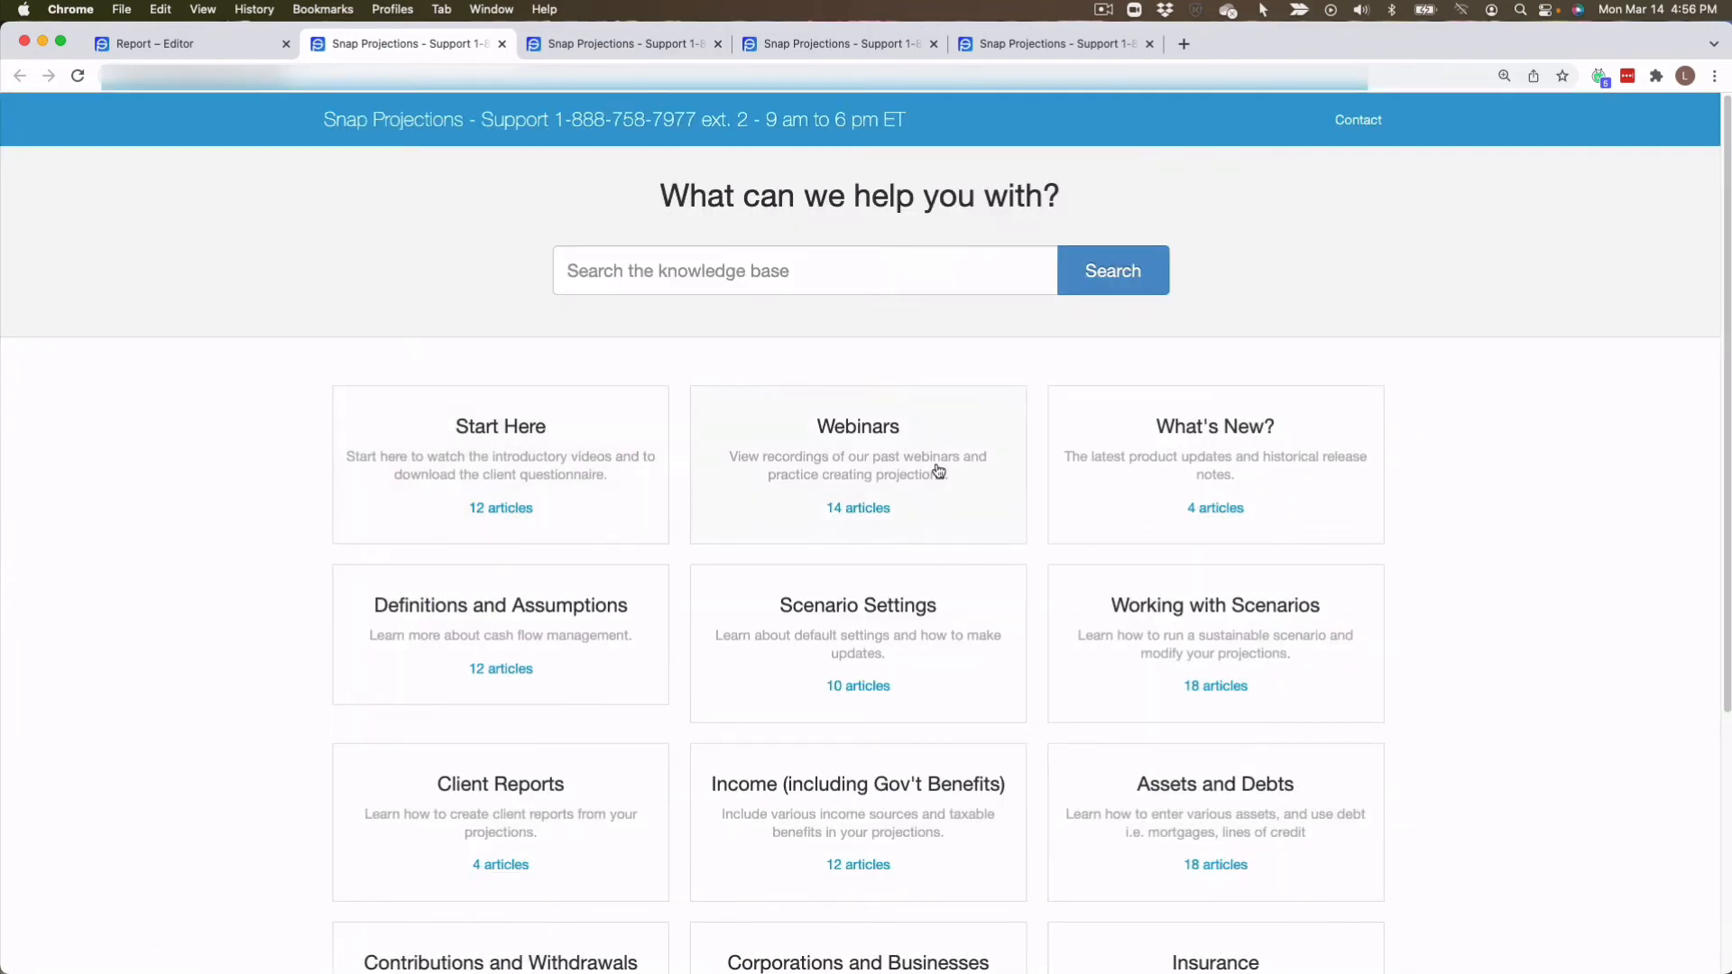
click(213, 45)
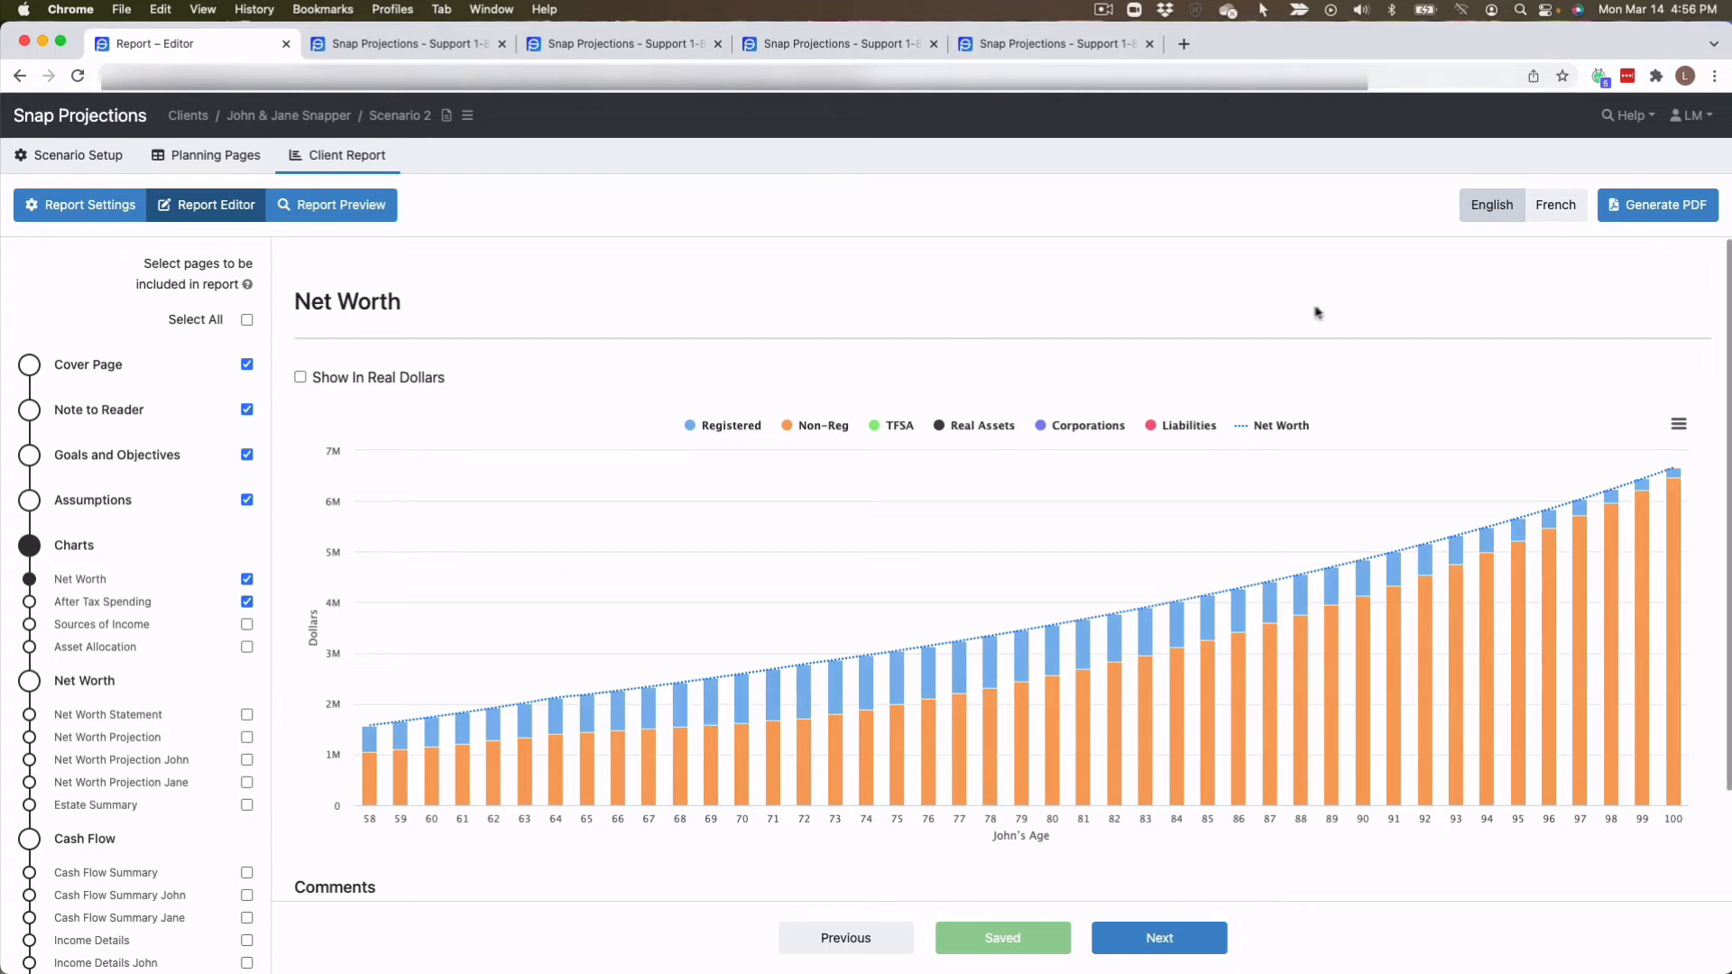
- Search the Instant Answers help for "cpp"
click(1644, 119)
click(1611, 181)
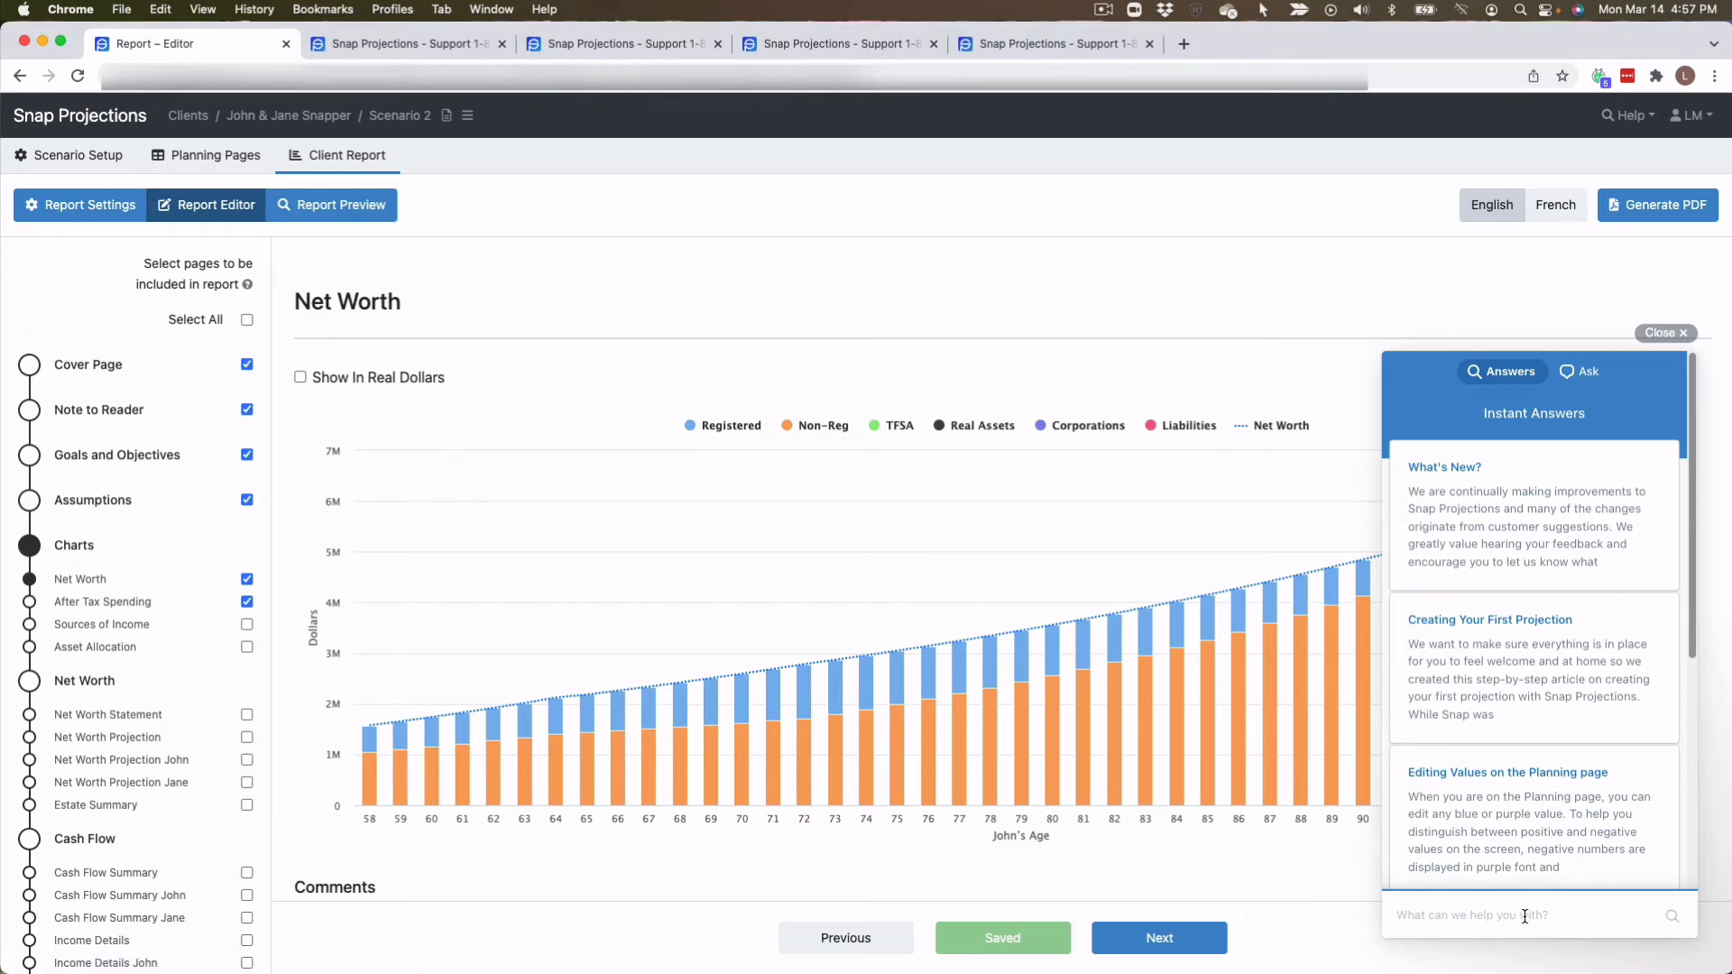
text(cpp)
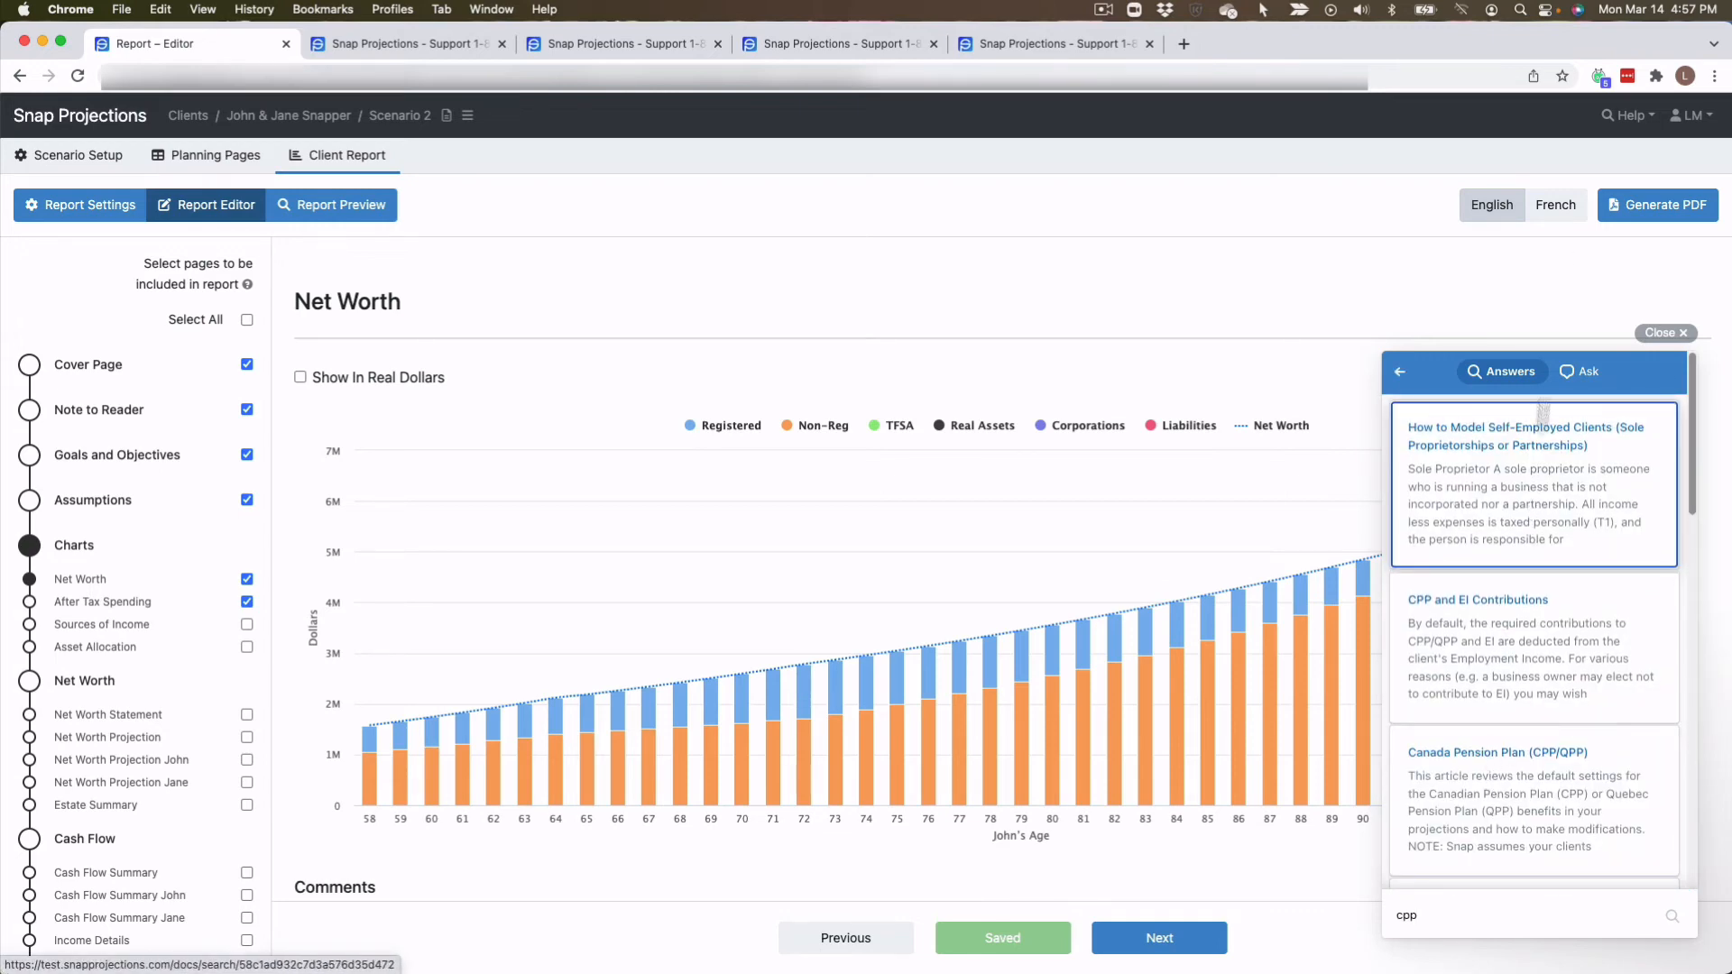
- View the blank support message form and the previous support conversations
click(1635, 116)
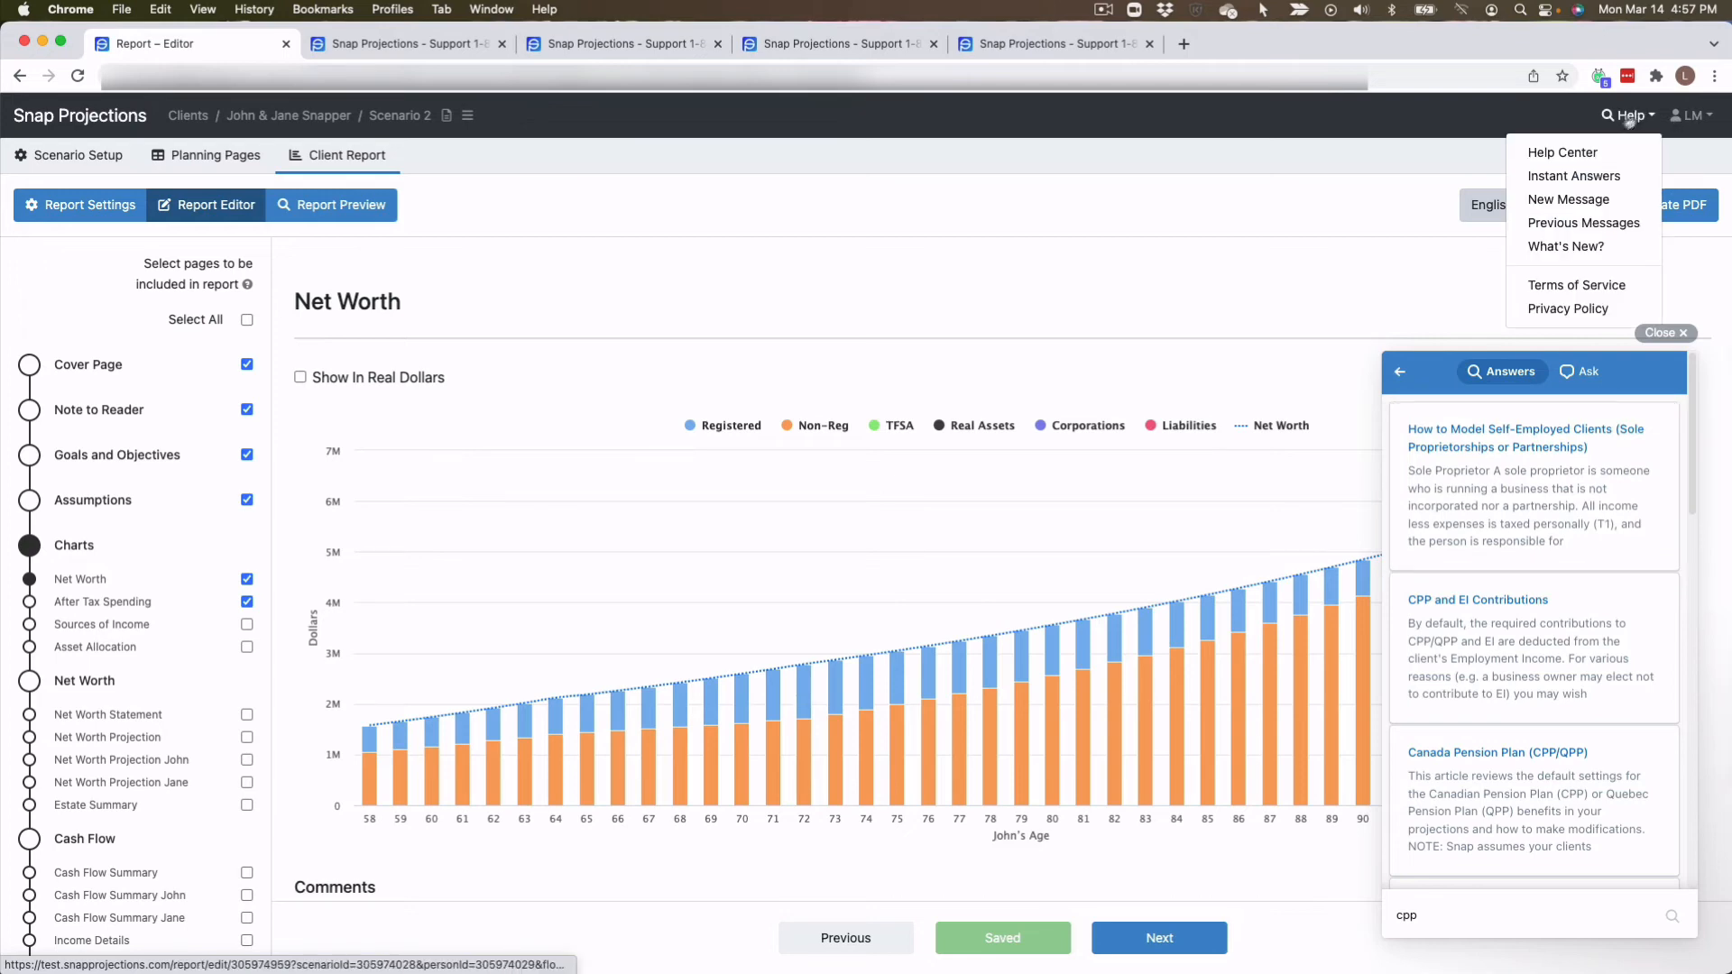
click(1578, 200)
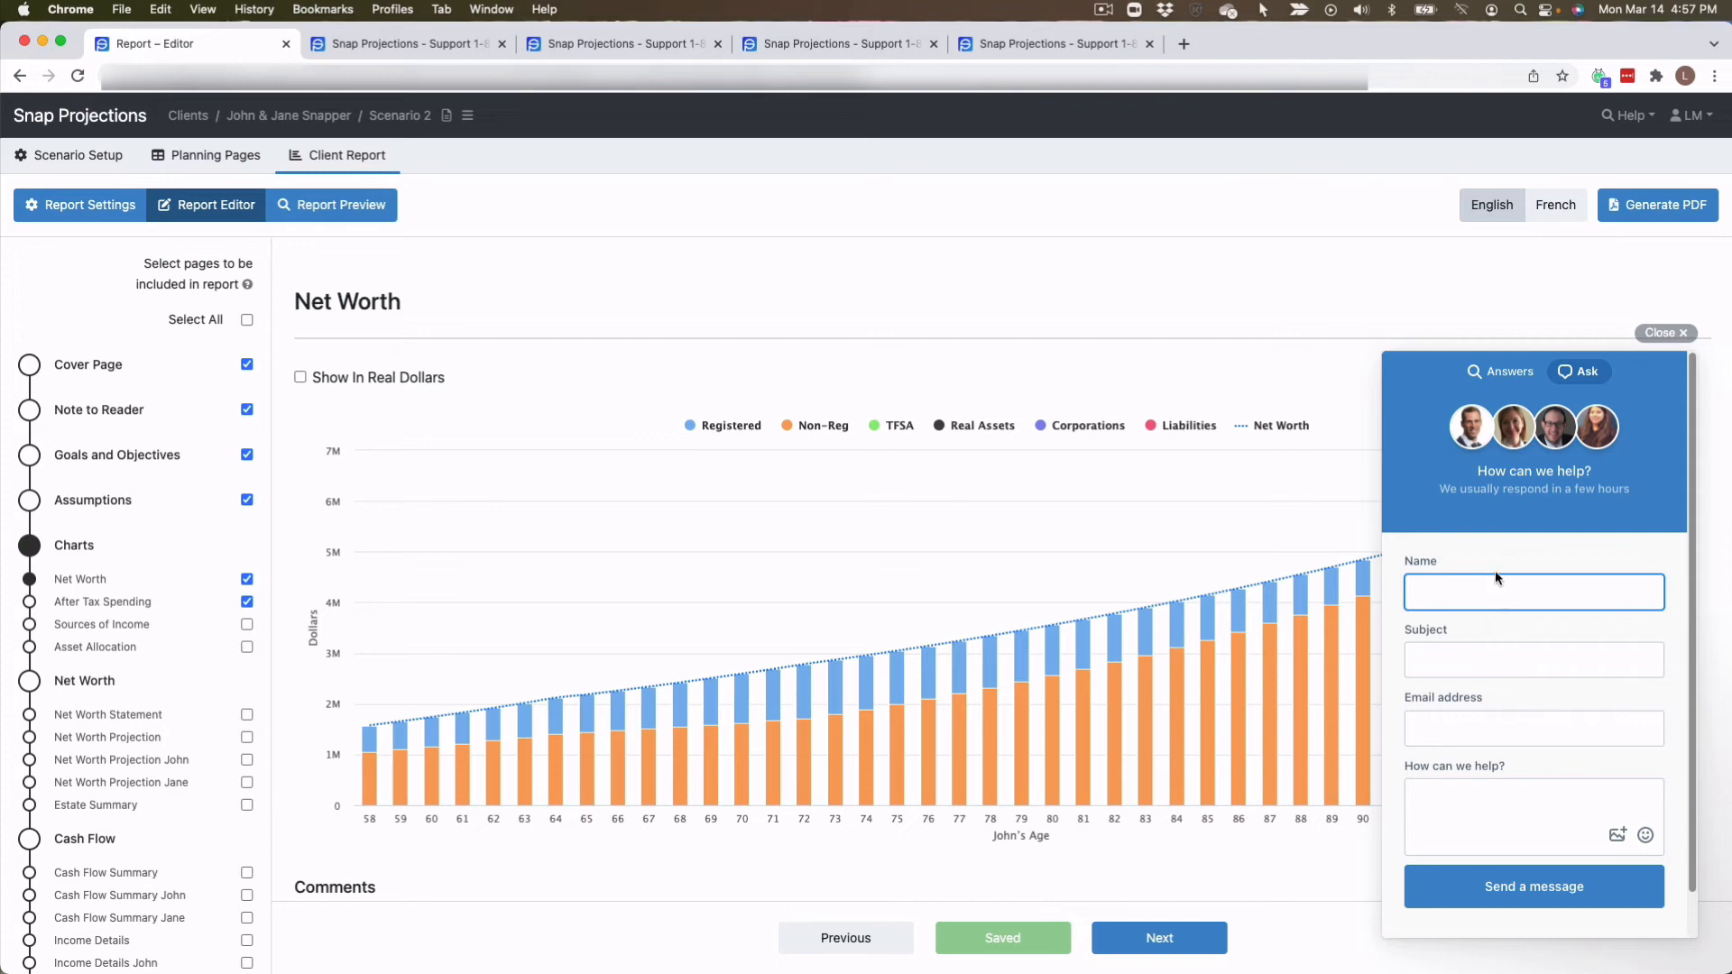
click(1508, 374)
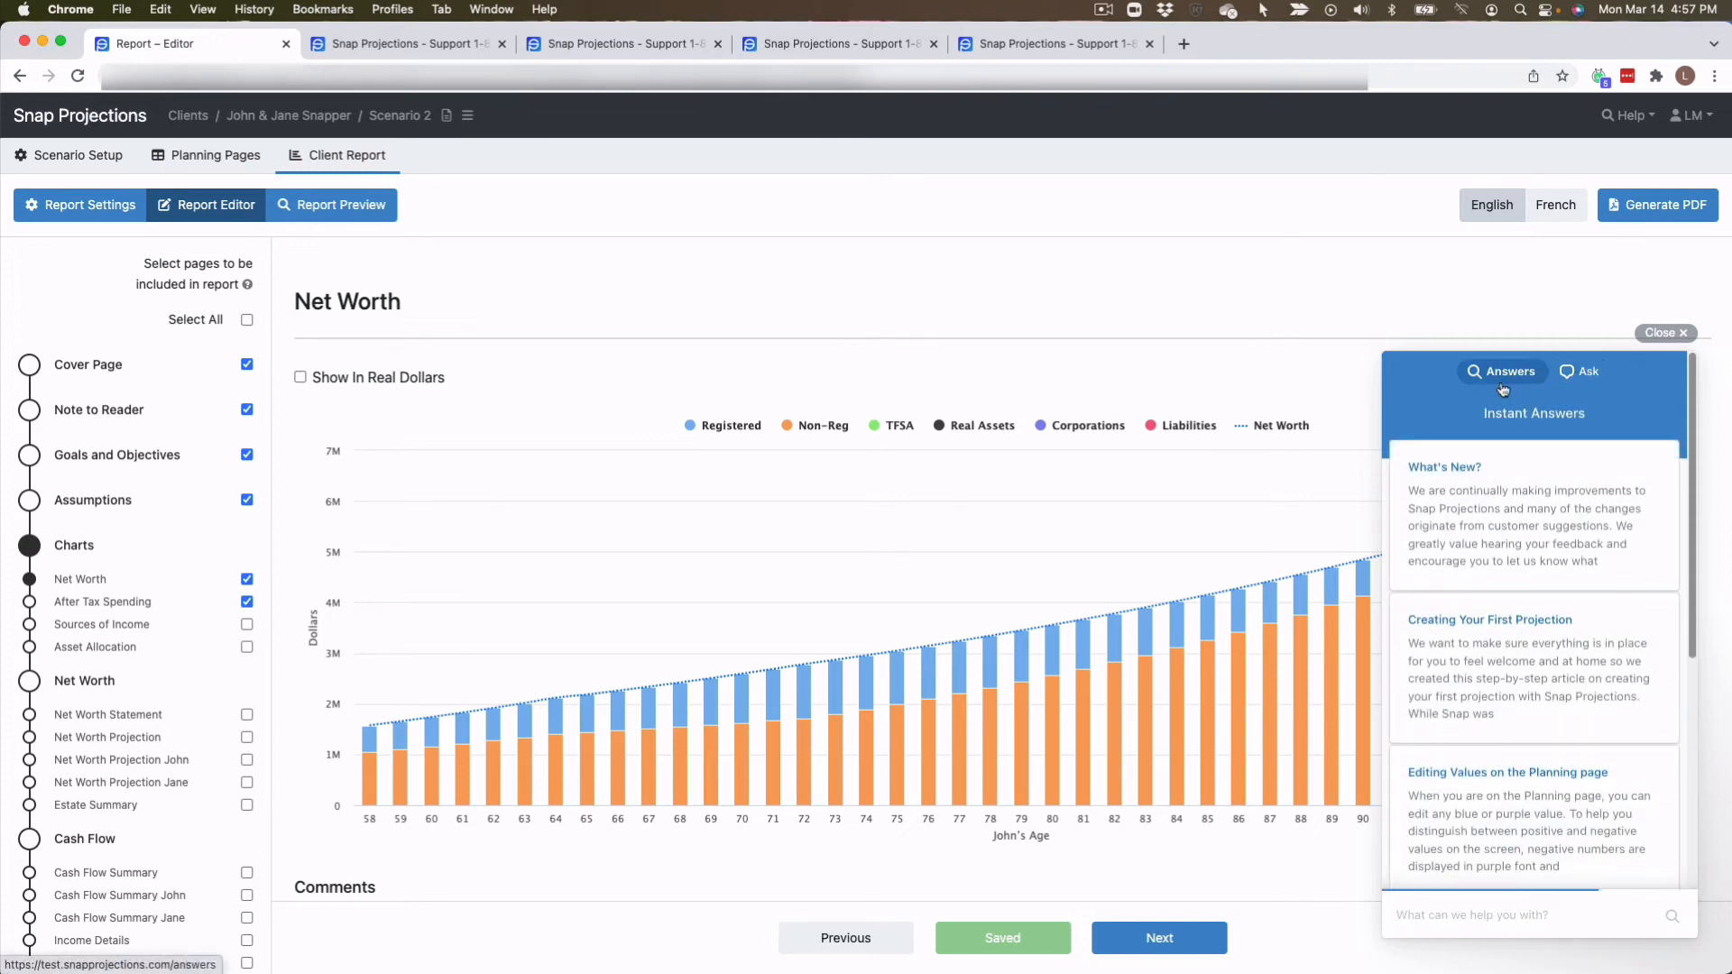
click(1588, 374)
click(1631, 116)
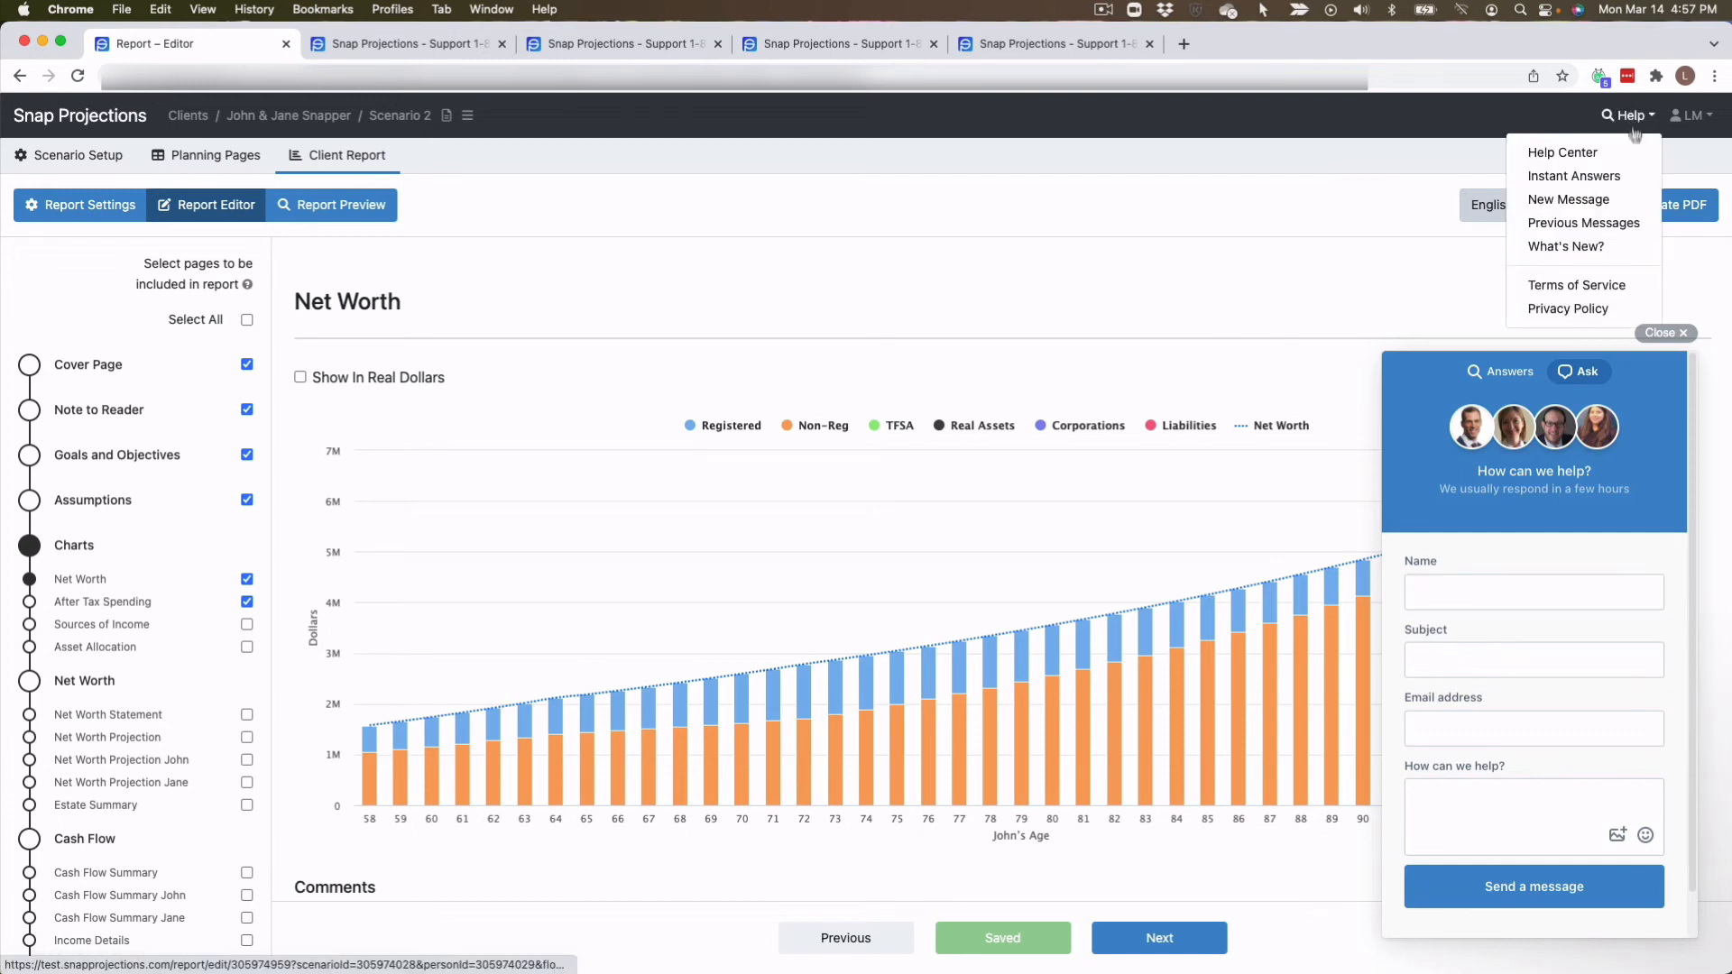
click(1607, 222)
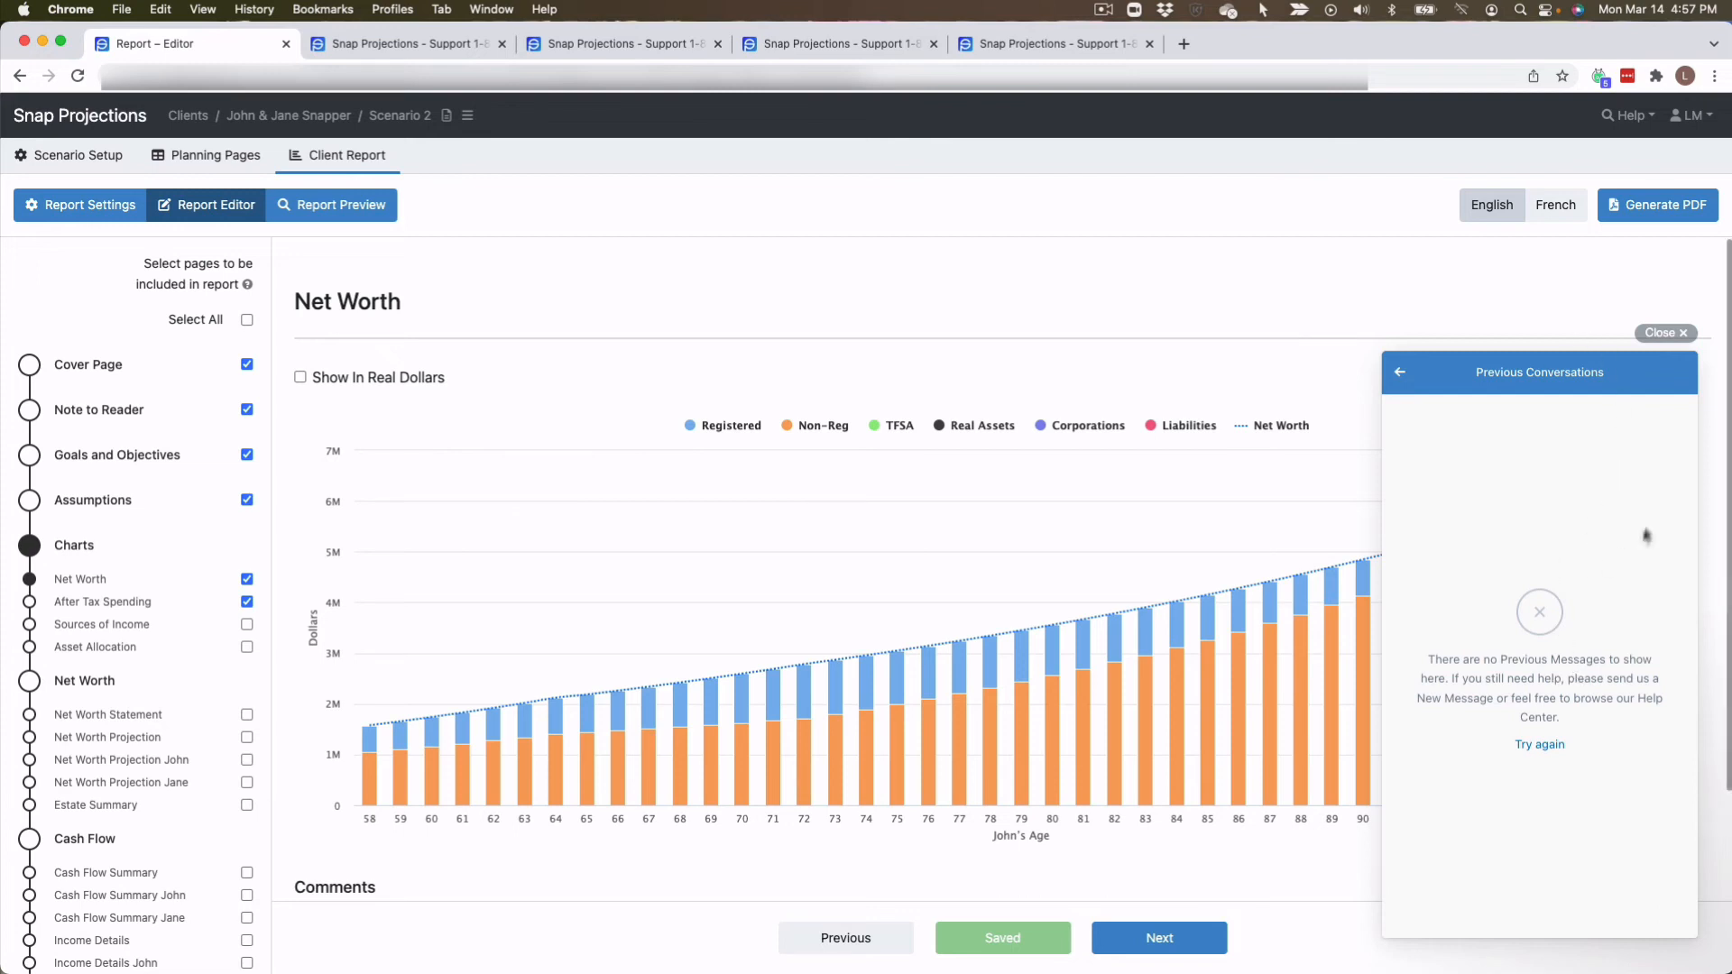
- Read the What's New release notes and close them
click(1634, 118)
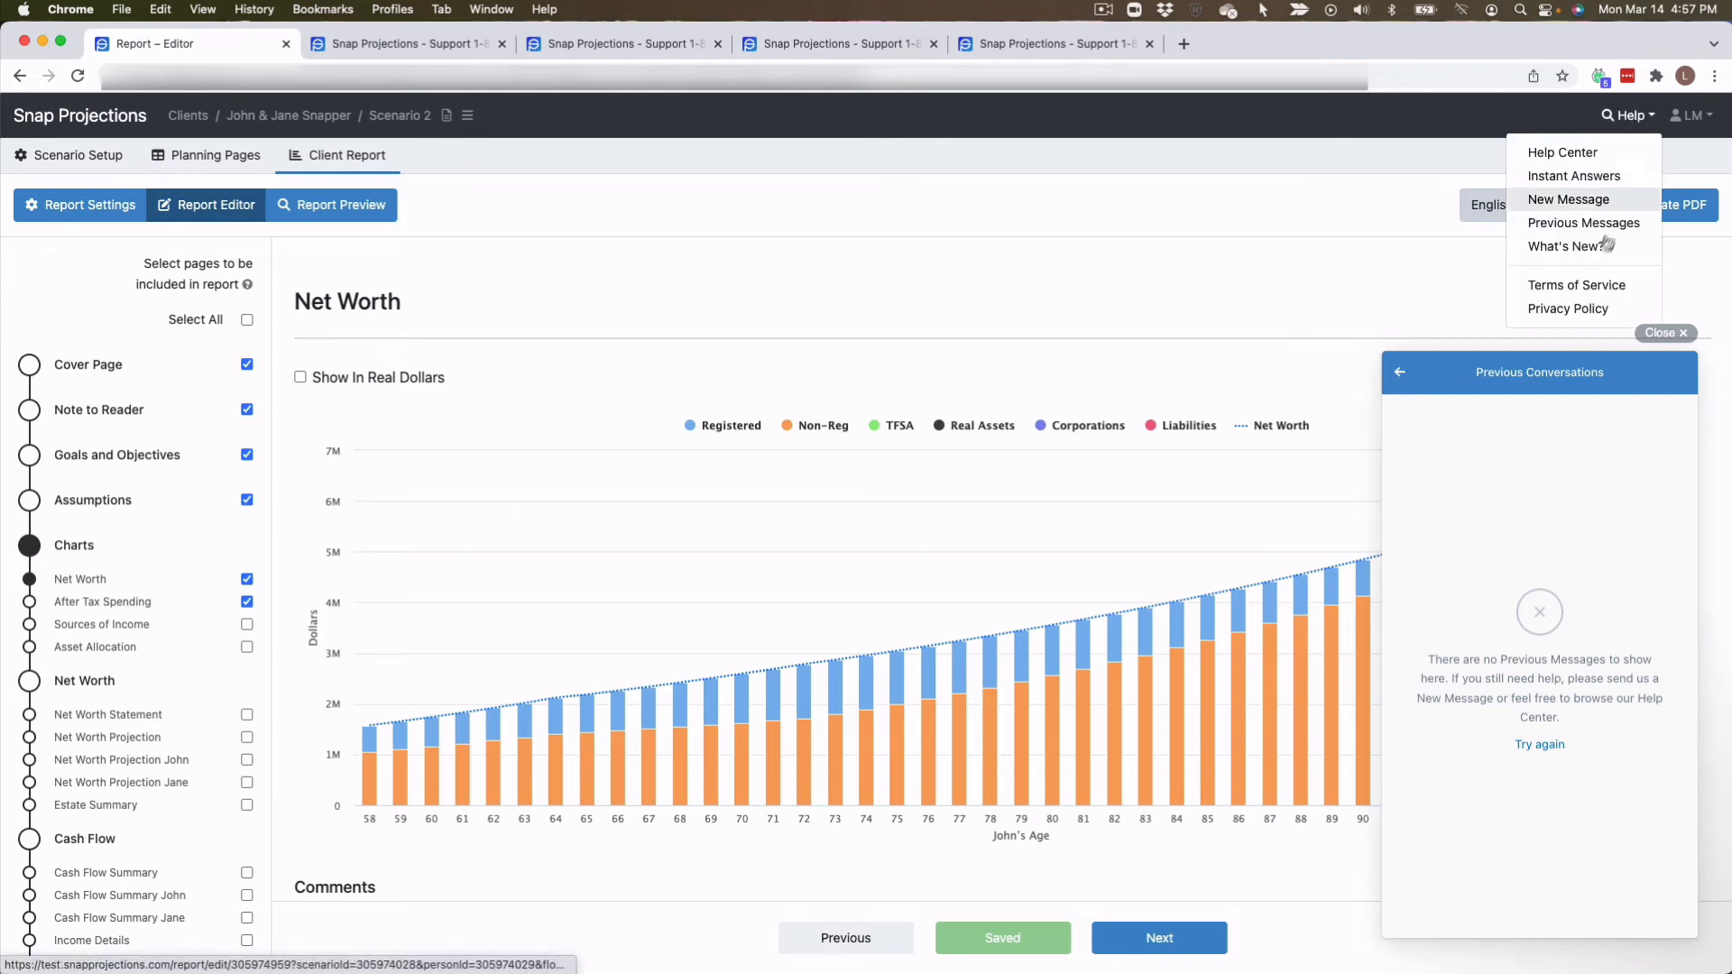
click(1559, 245)
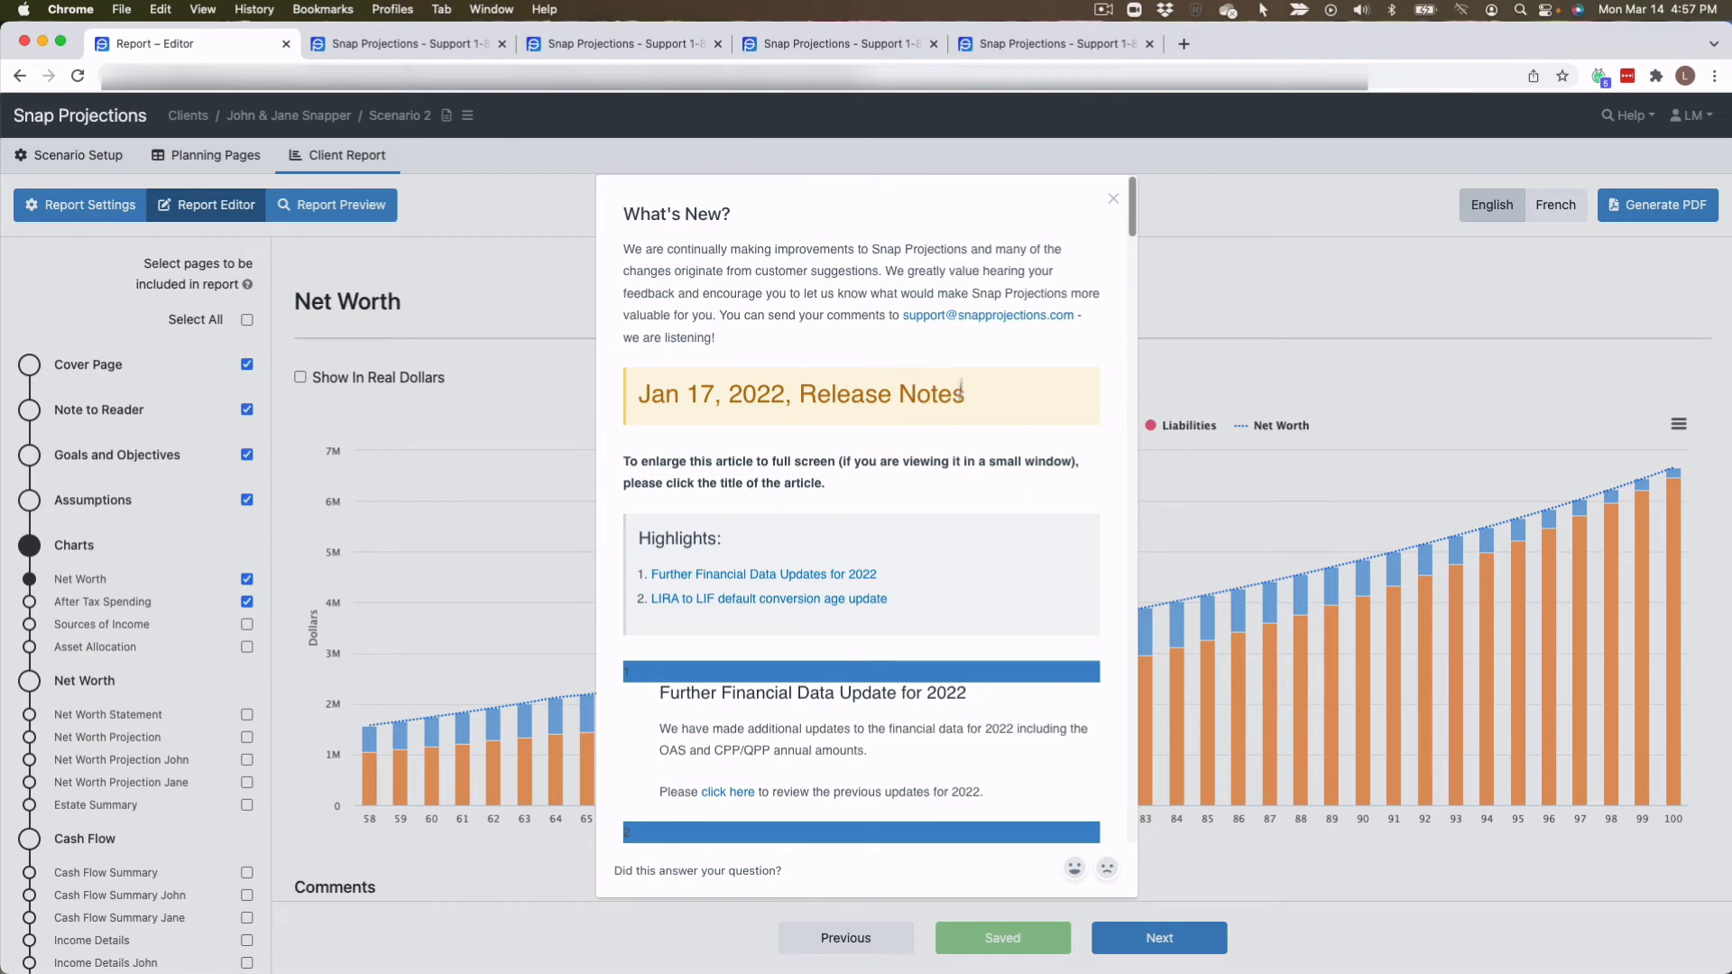
click(1114, 202)
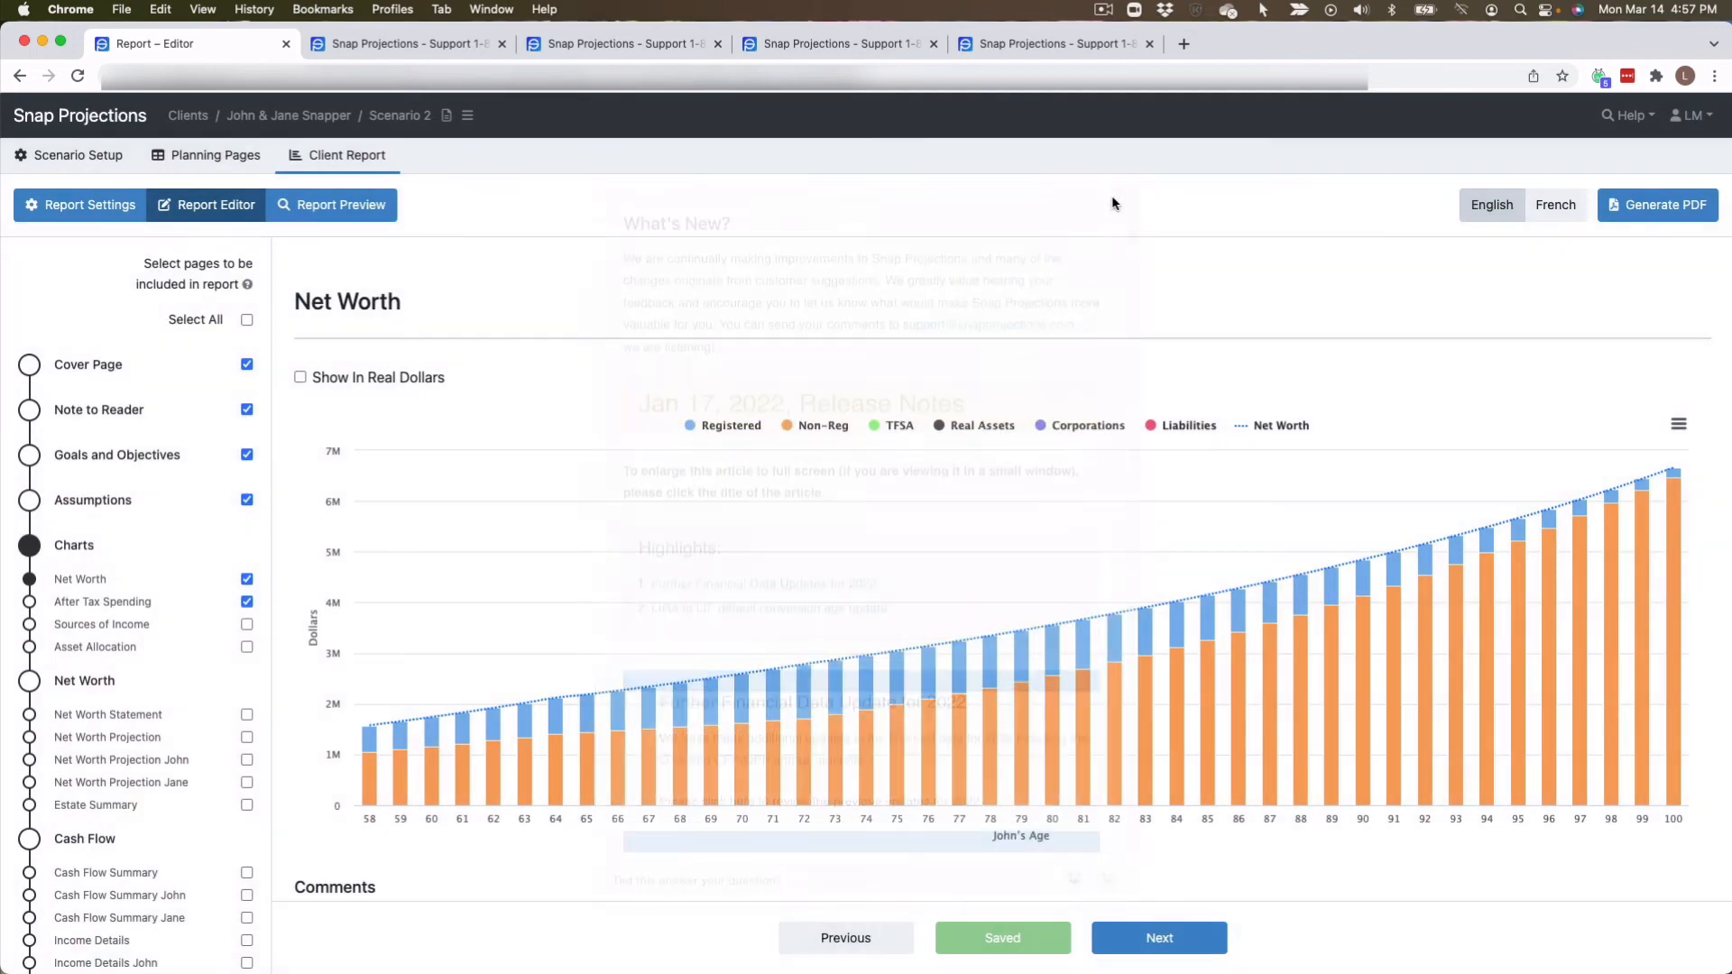
click(1628, 115)
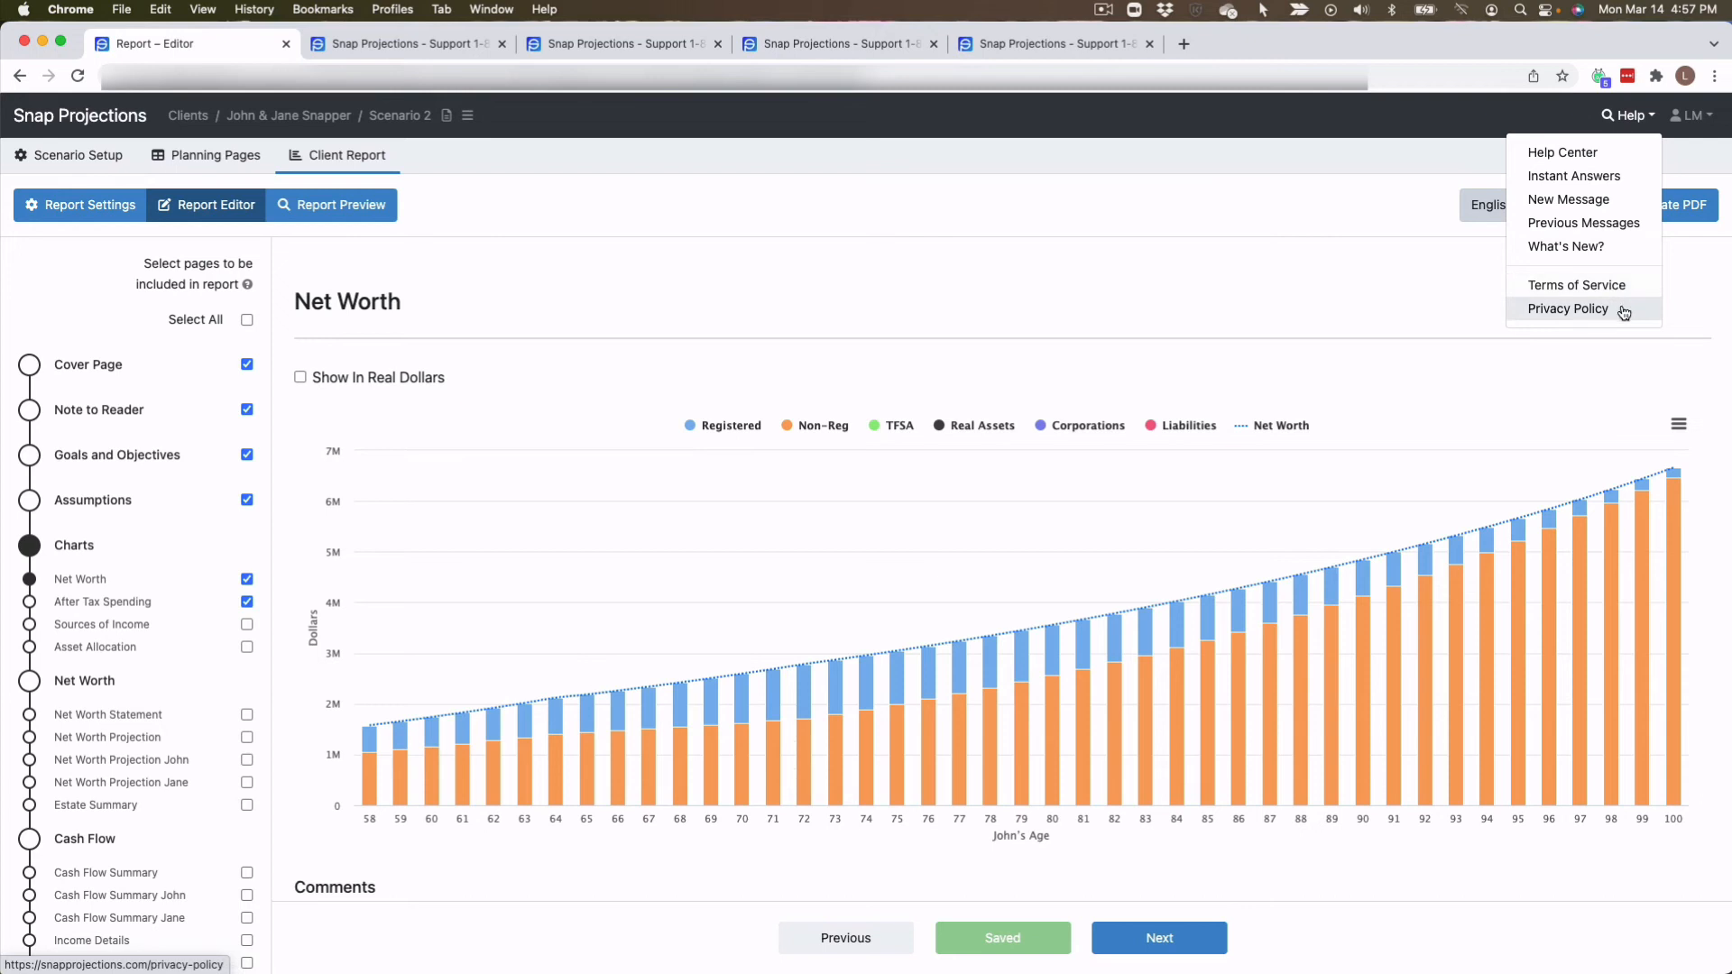
click(1691, 116)
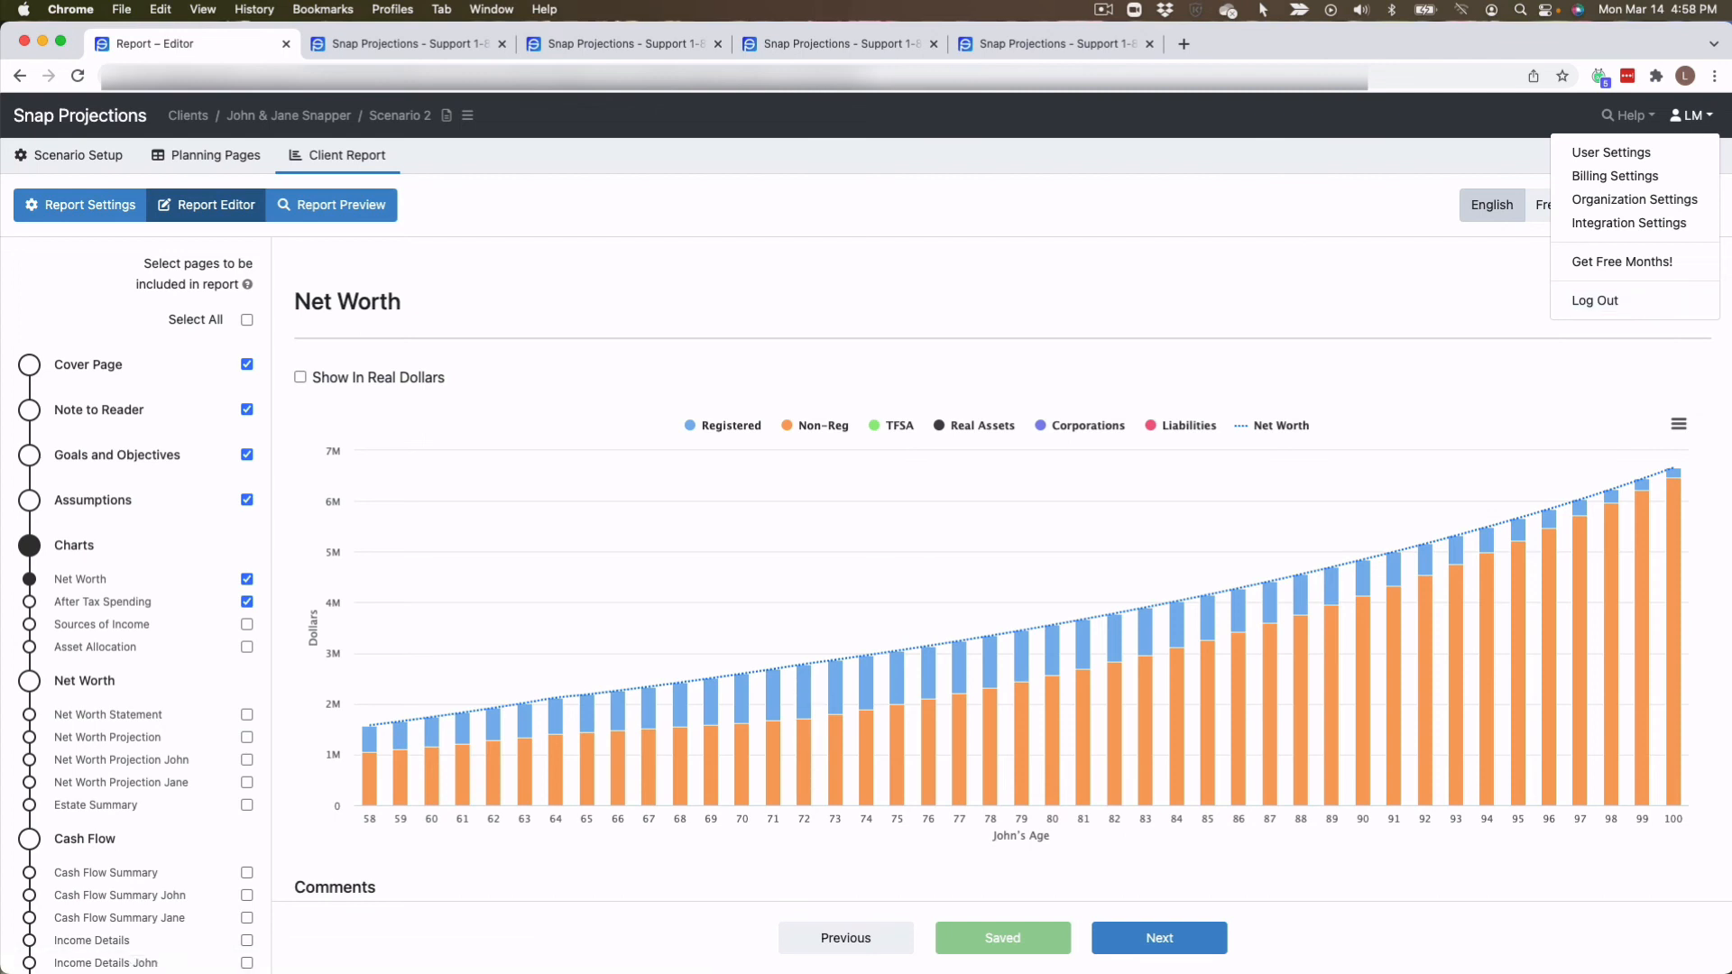
click(578, 115)
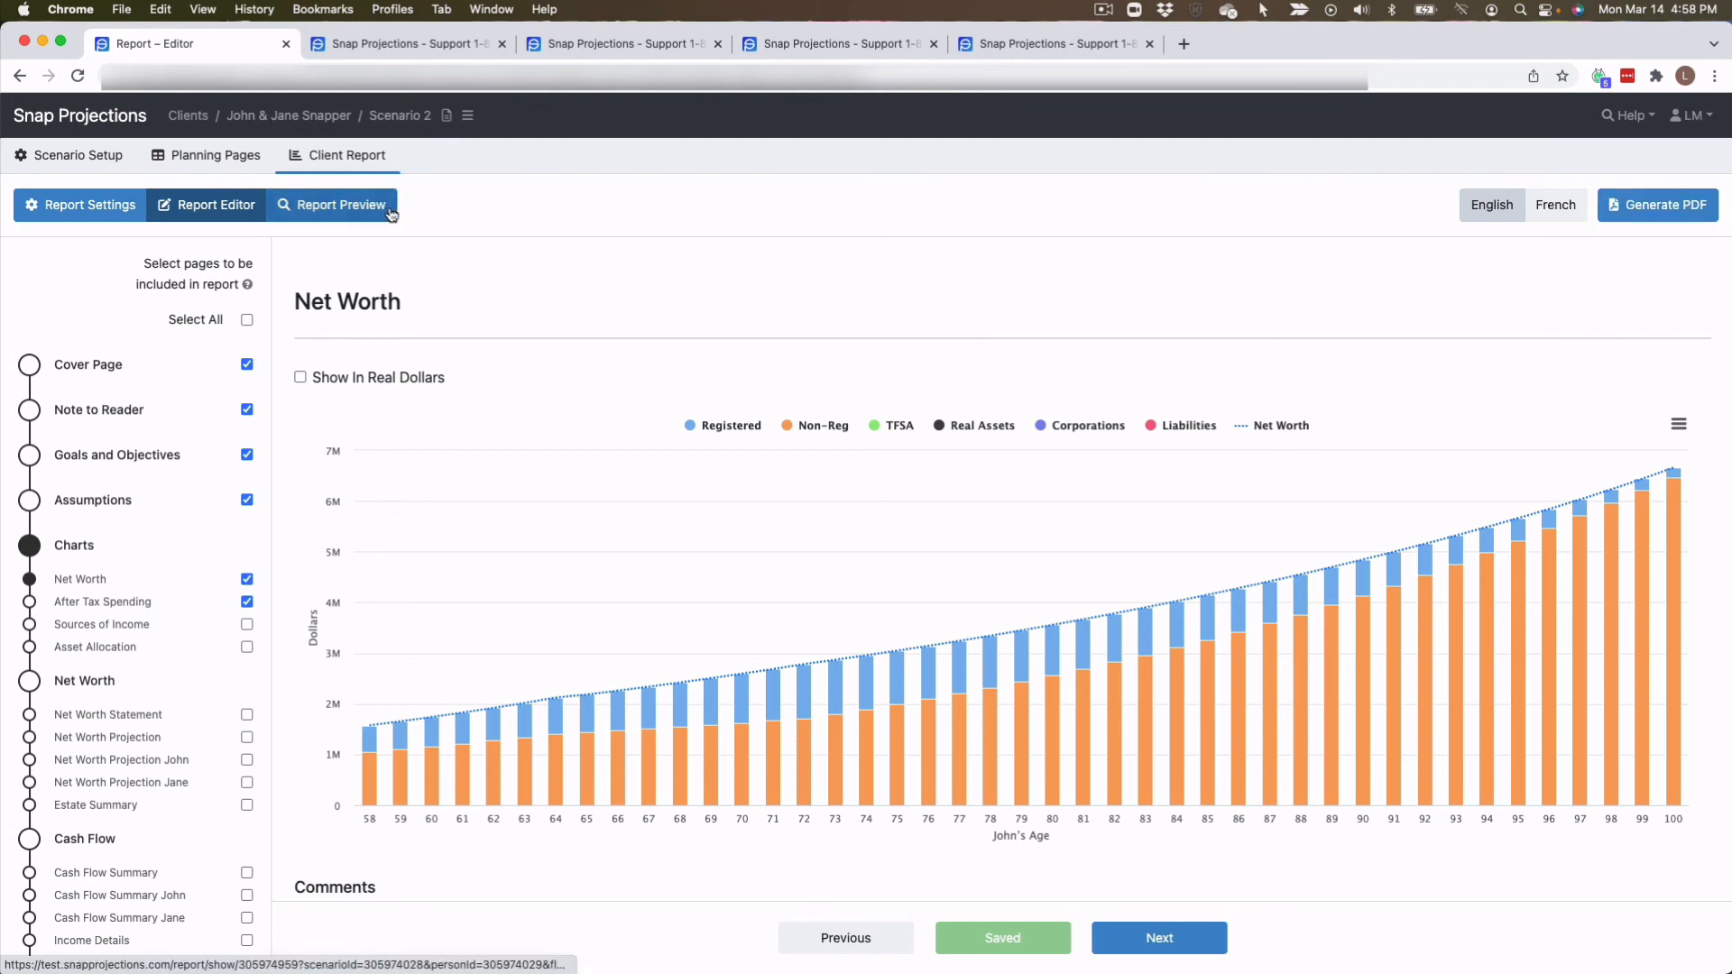
click(467, 115)
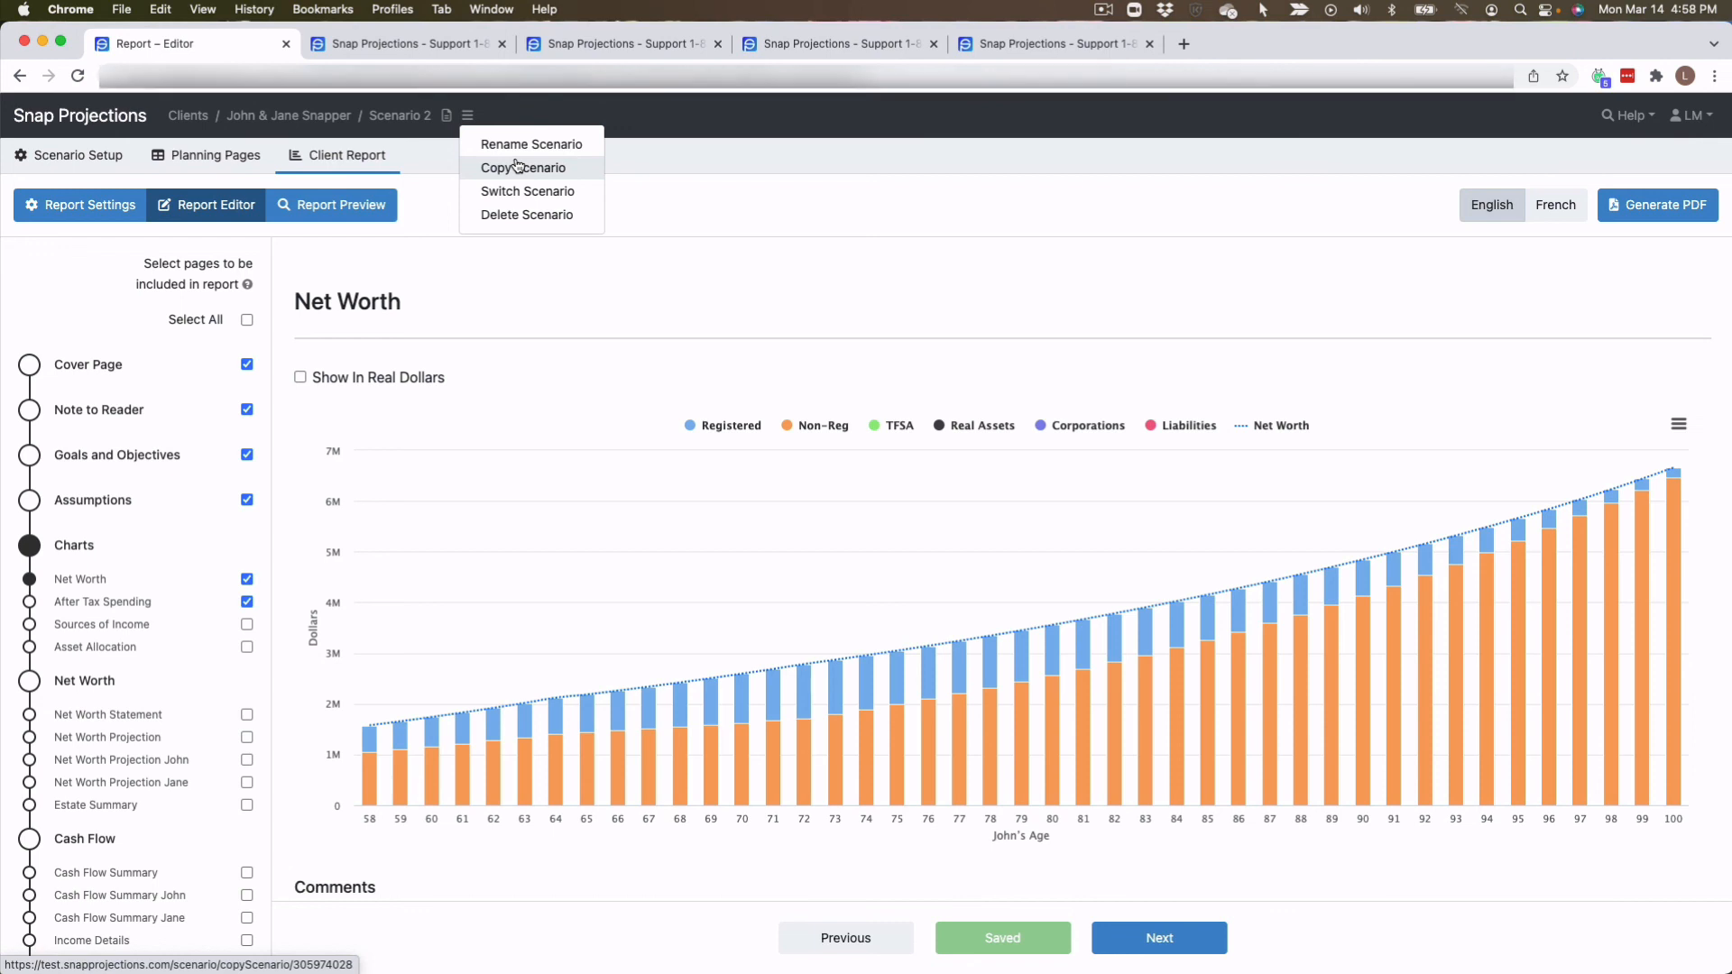
click(682, 193)
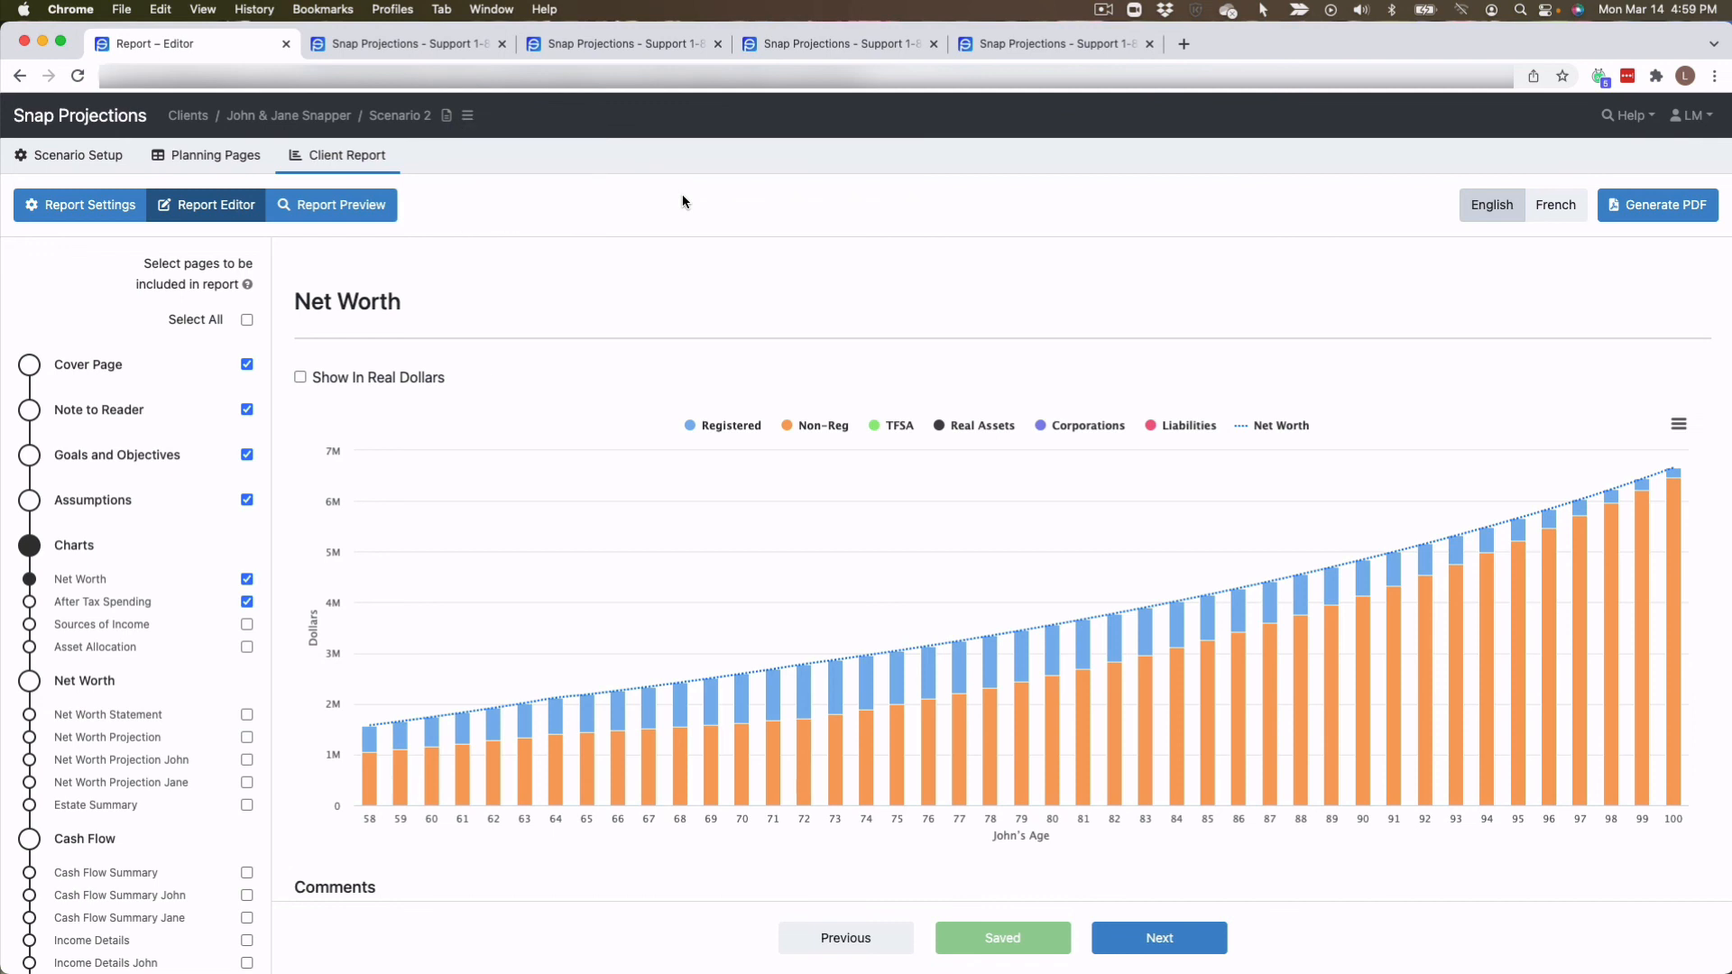